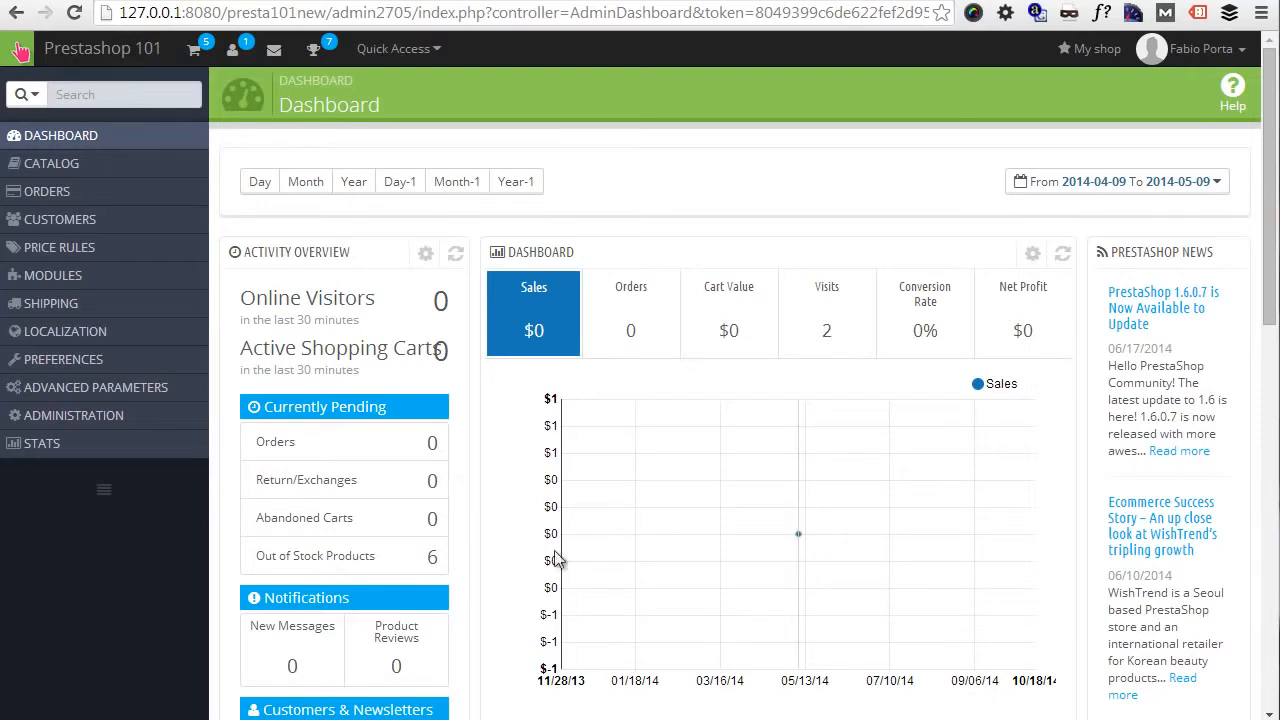
- Open the catalog's product list, expand the whole category tree and filter the products by the Dresses category
mouse_move(140, 165)
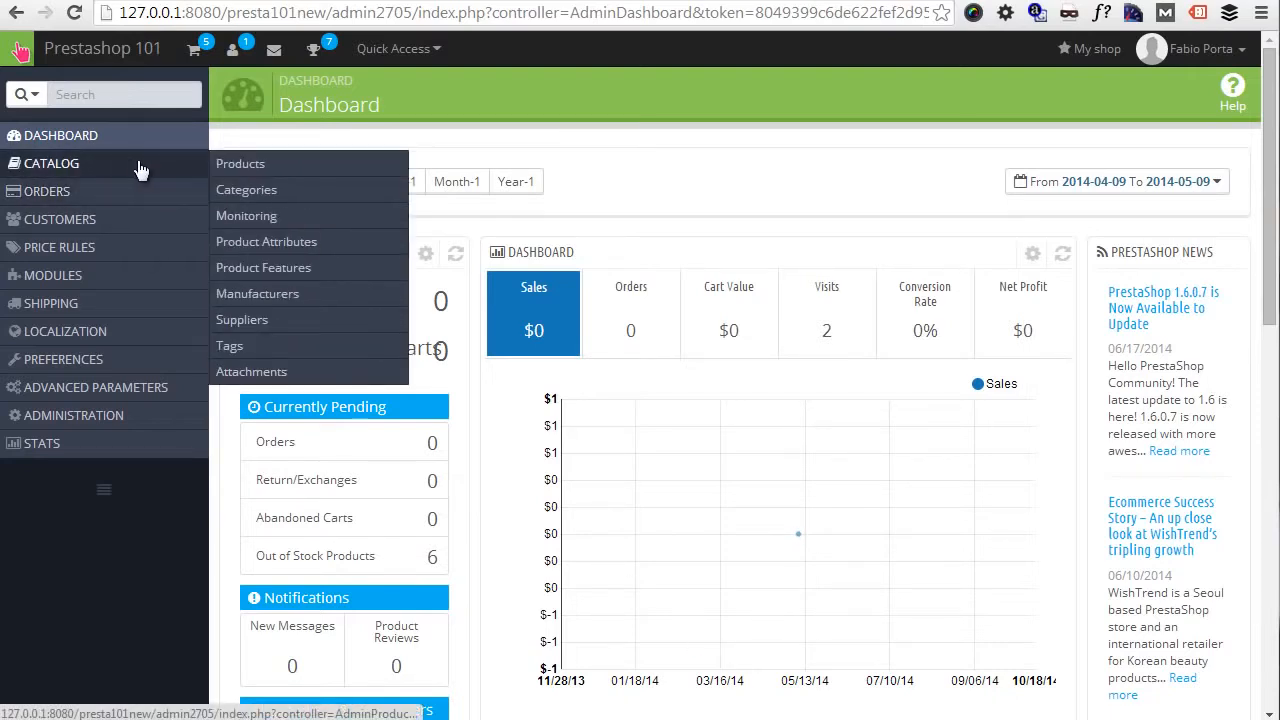
left_click(225, 167)
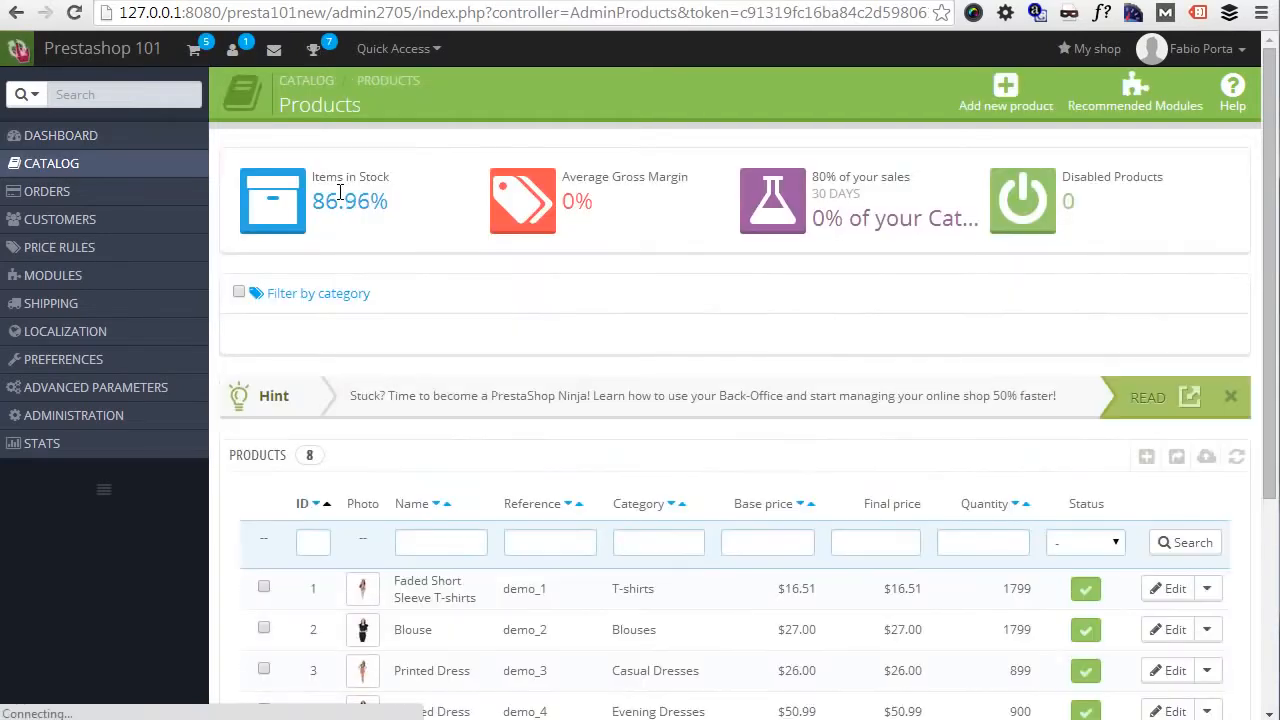
left_click(238, 292)
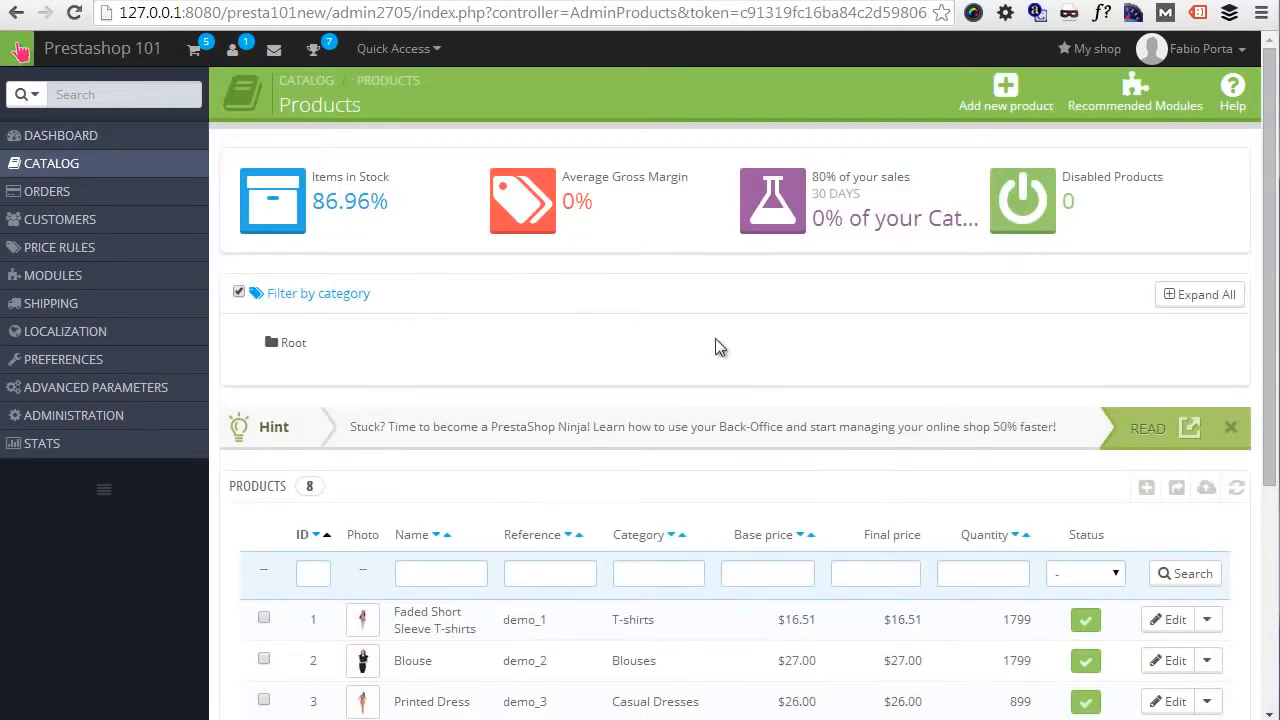
left_click(1215, 298)
scroll(731, 409, "down", 1)
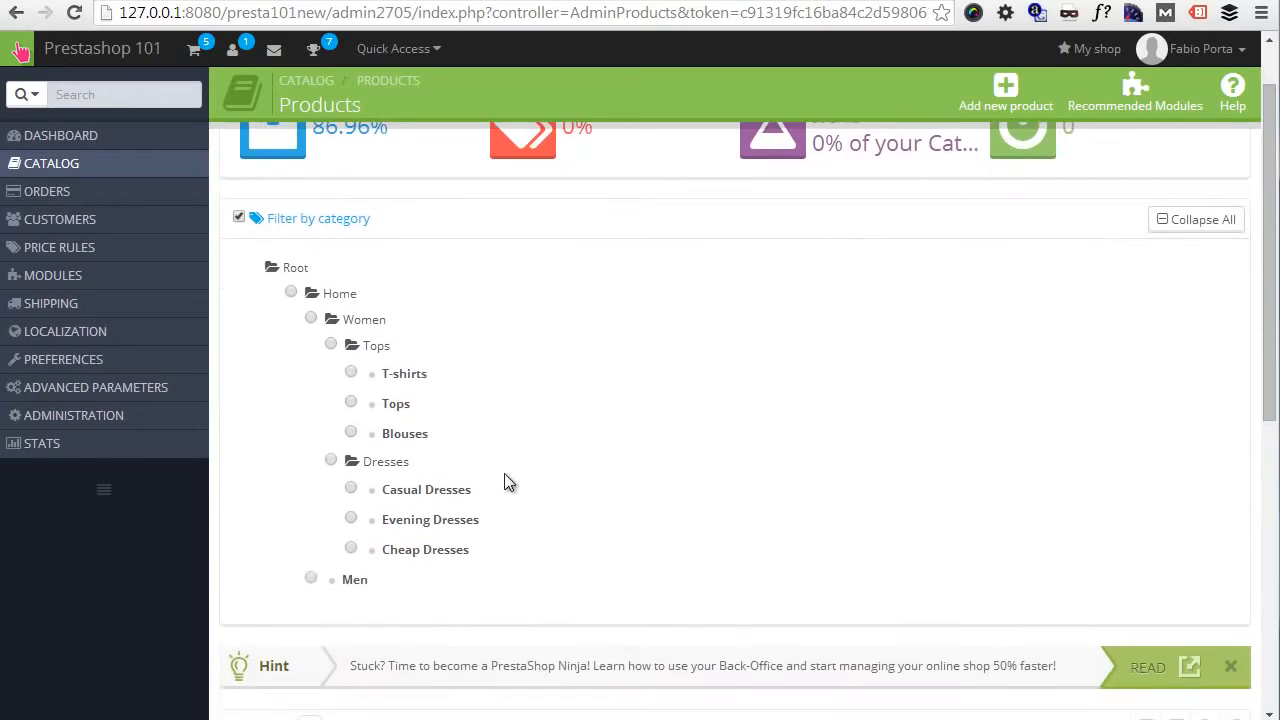
scroll(504, 483, "down", 1)
left_click(331, 381)
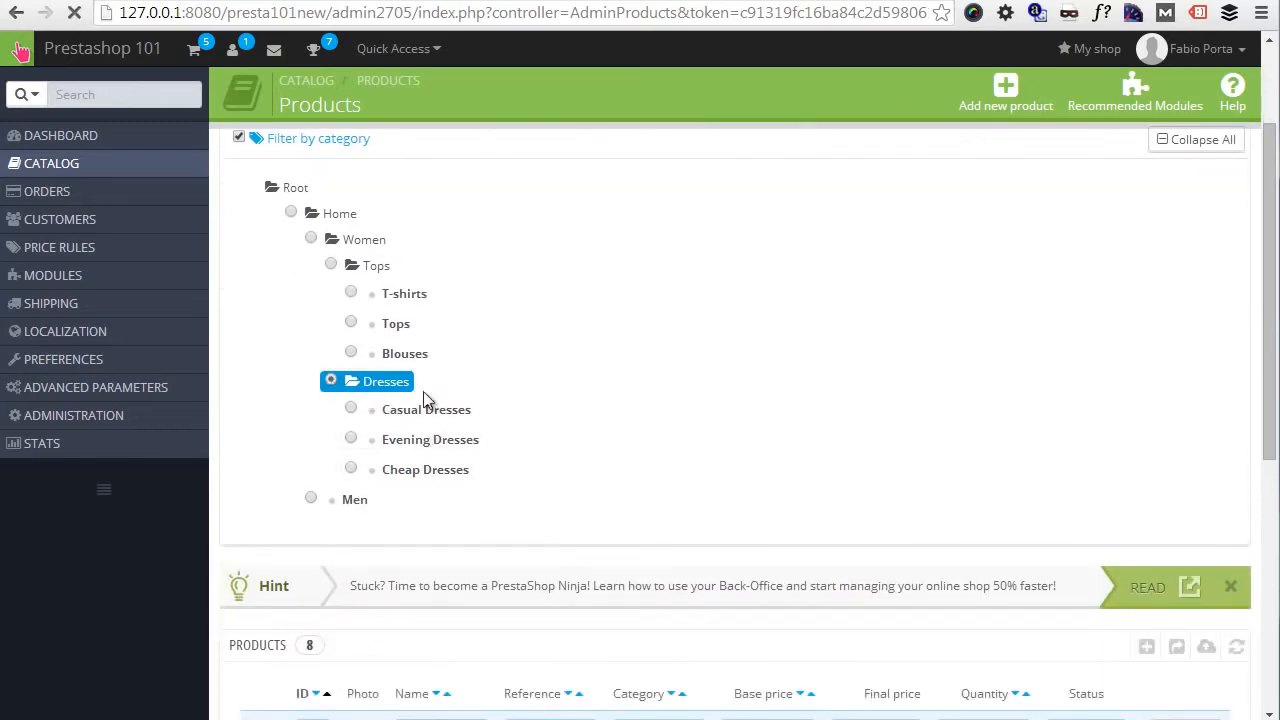
- Reorder the Dresses category by moving the demo_3 Printed Dress to just below the Printed Winter Dress, at position 2
scroll(800, 330, "down", 5)
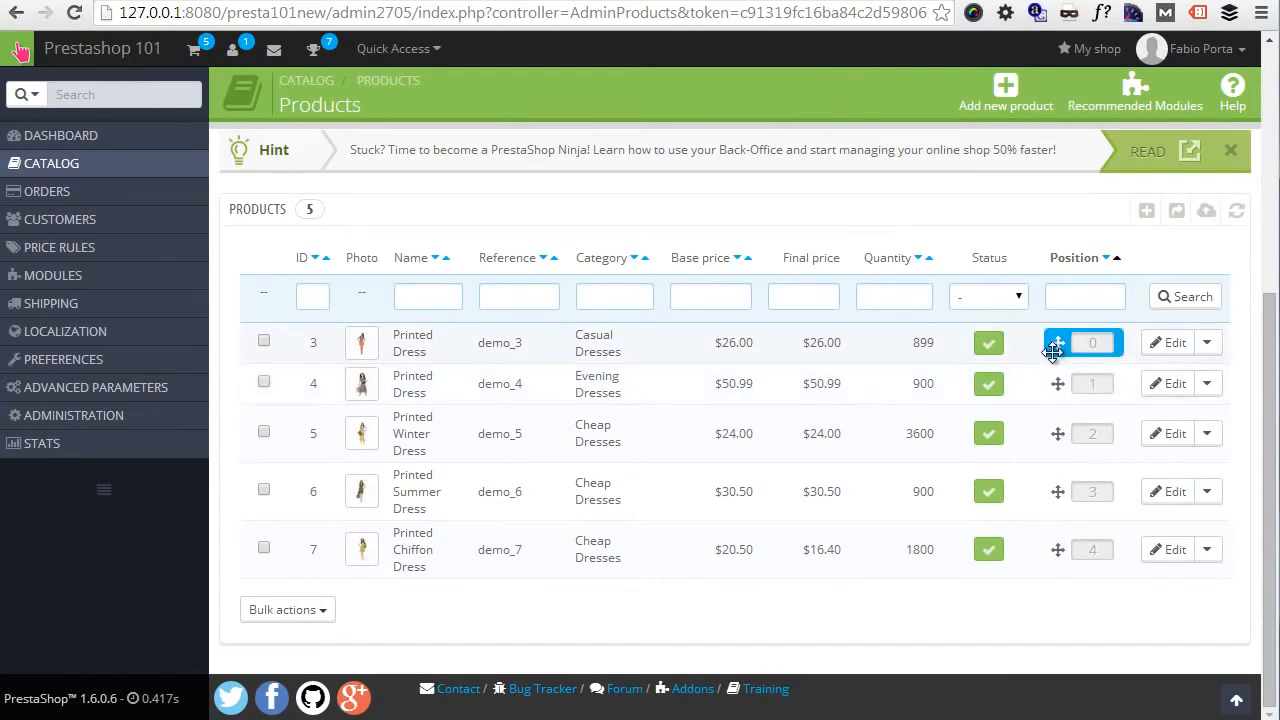
left_click_drag(1052, 345, 1047, 464)
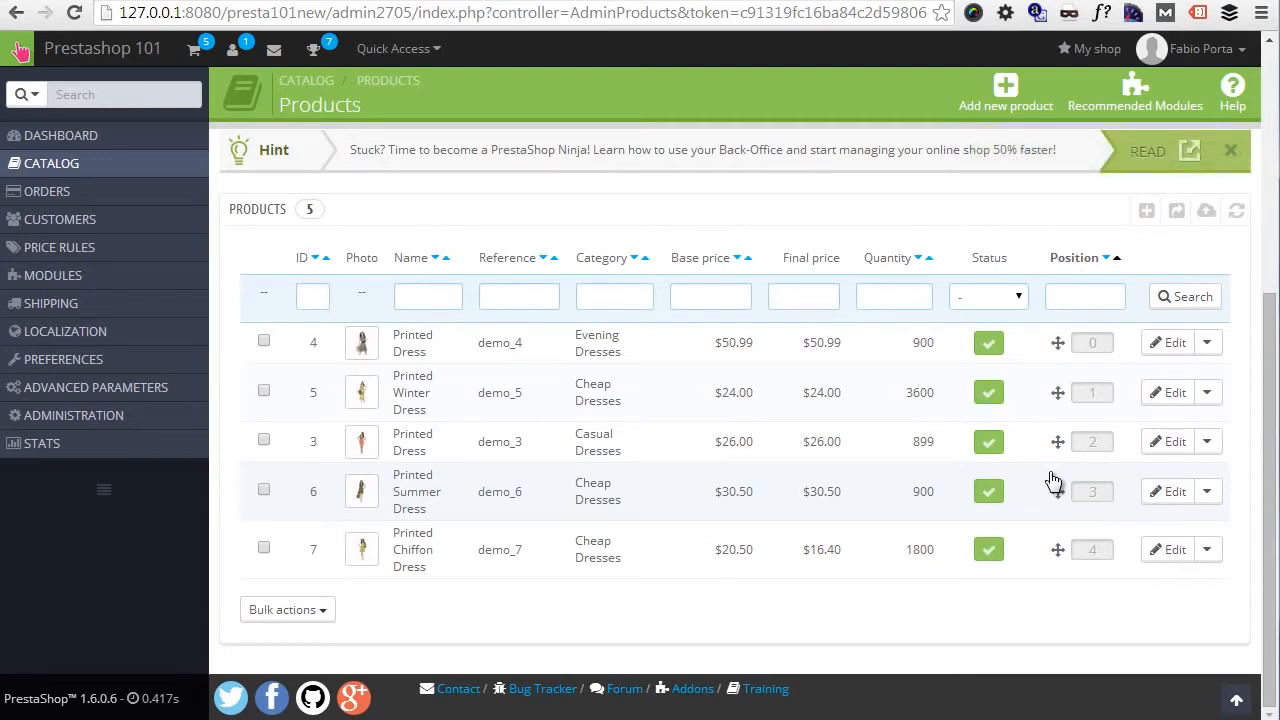
- Filter the product list by the Home category and review the order of its products
scroll(643, 323, "up", 3)
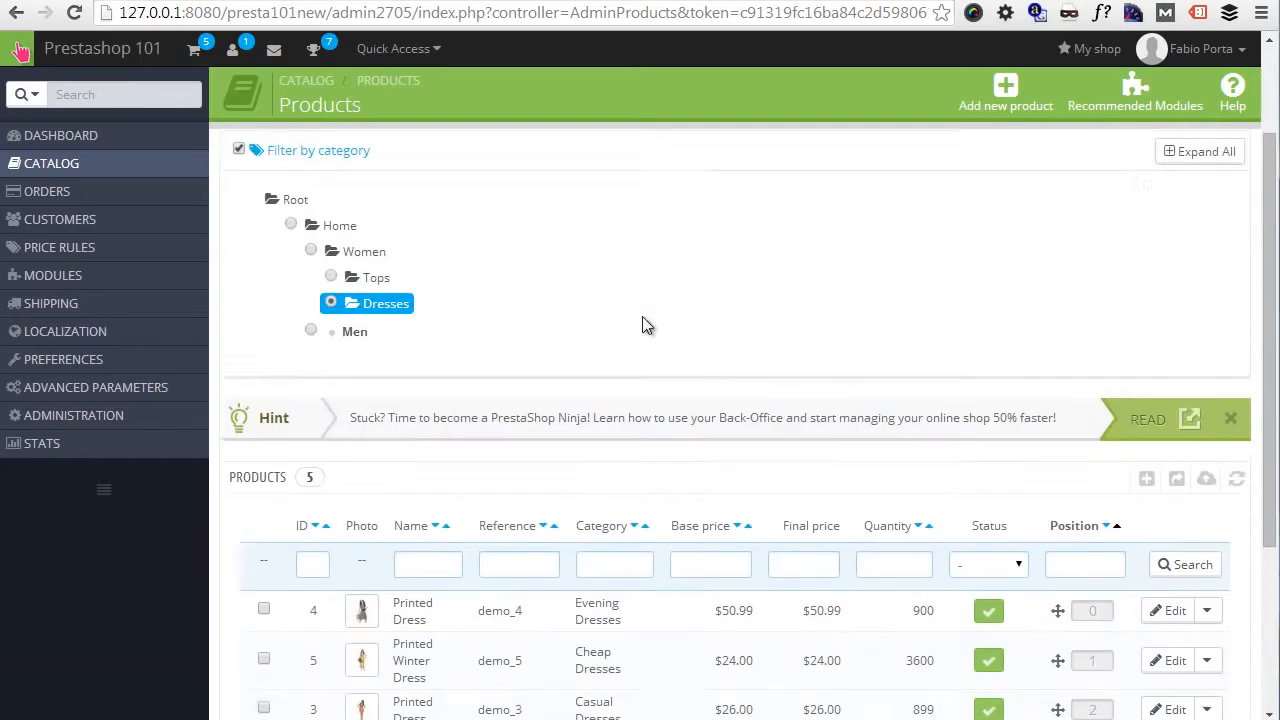
left_click(291, 285)
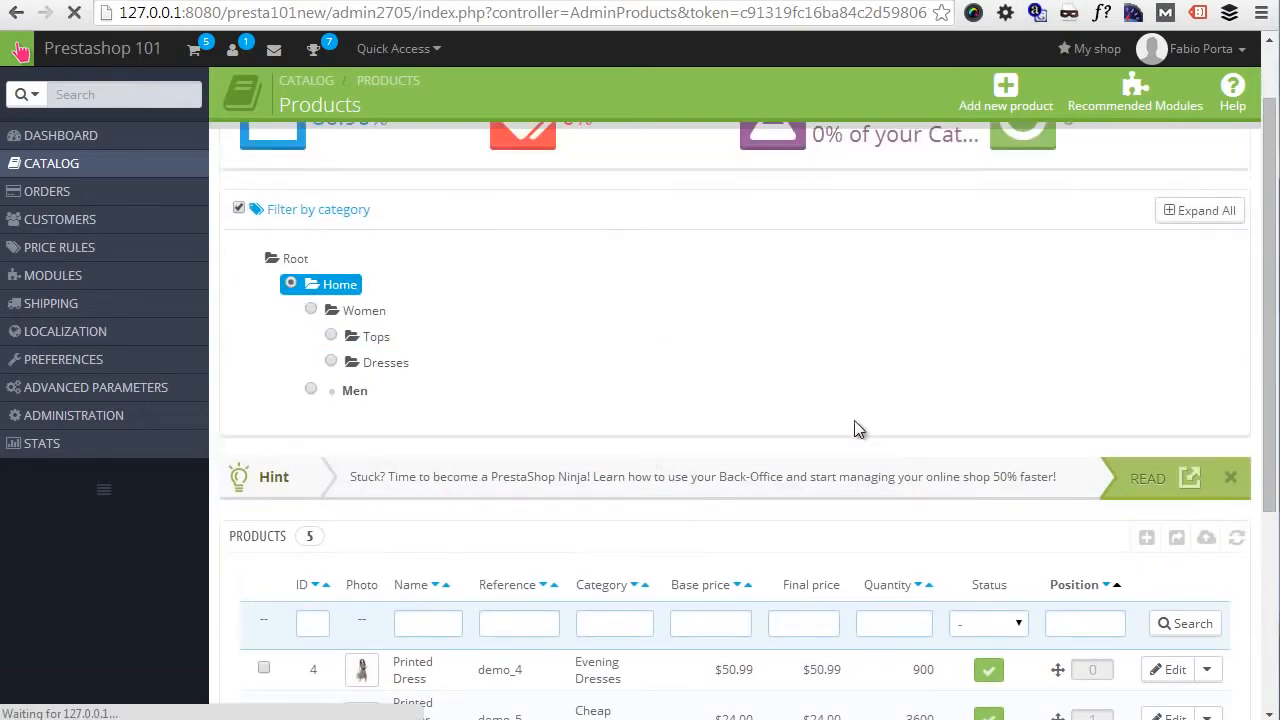
scroll(854, 425, "down", 3)
scroll(858, 428, "down", 1)
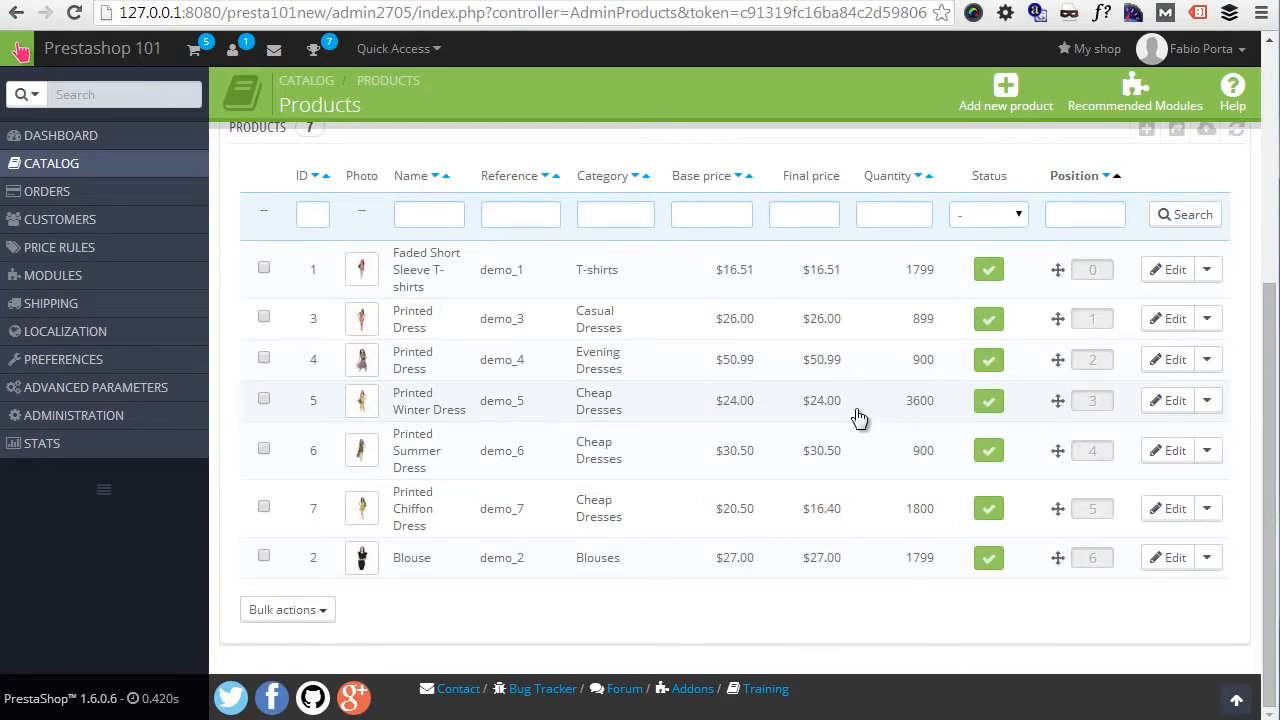
- Open the shop's storefront and reload it at 127.0.0.1:8080/presta101new/ without the live configurator parameters
scroll(789, 357, "up", 5)
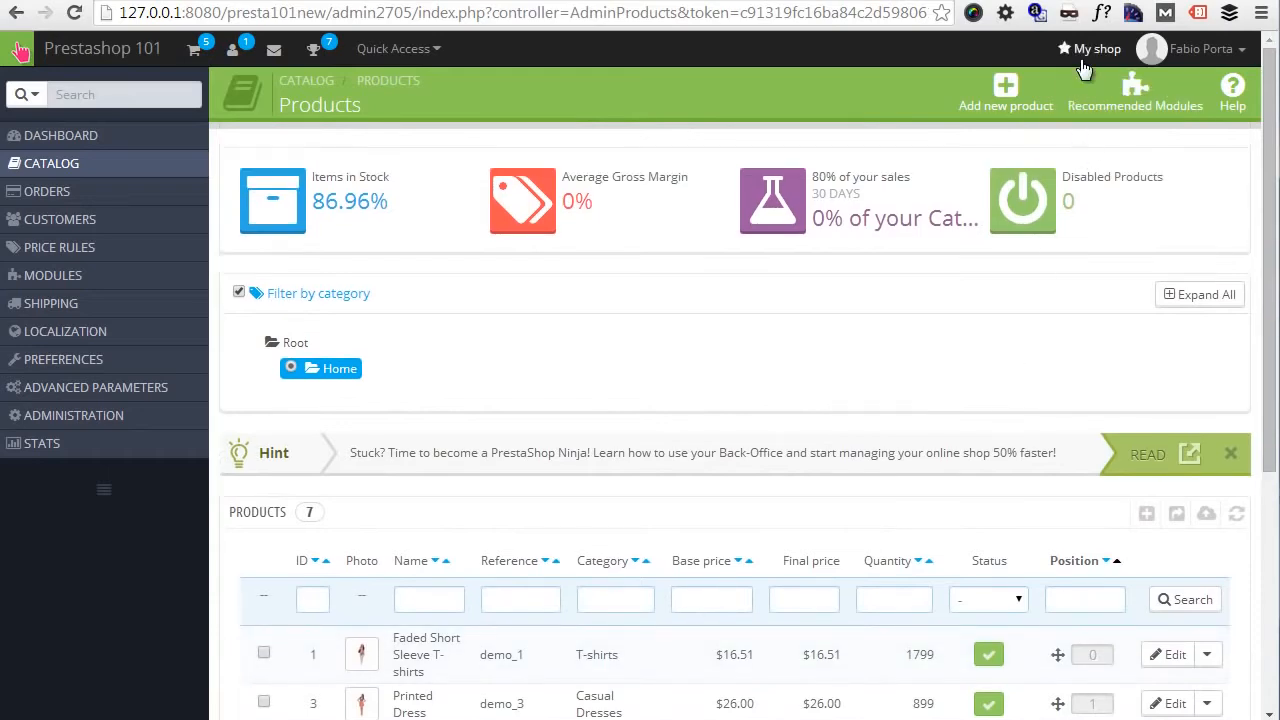
left_click(1092, 49)
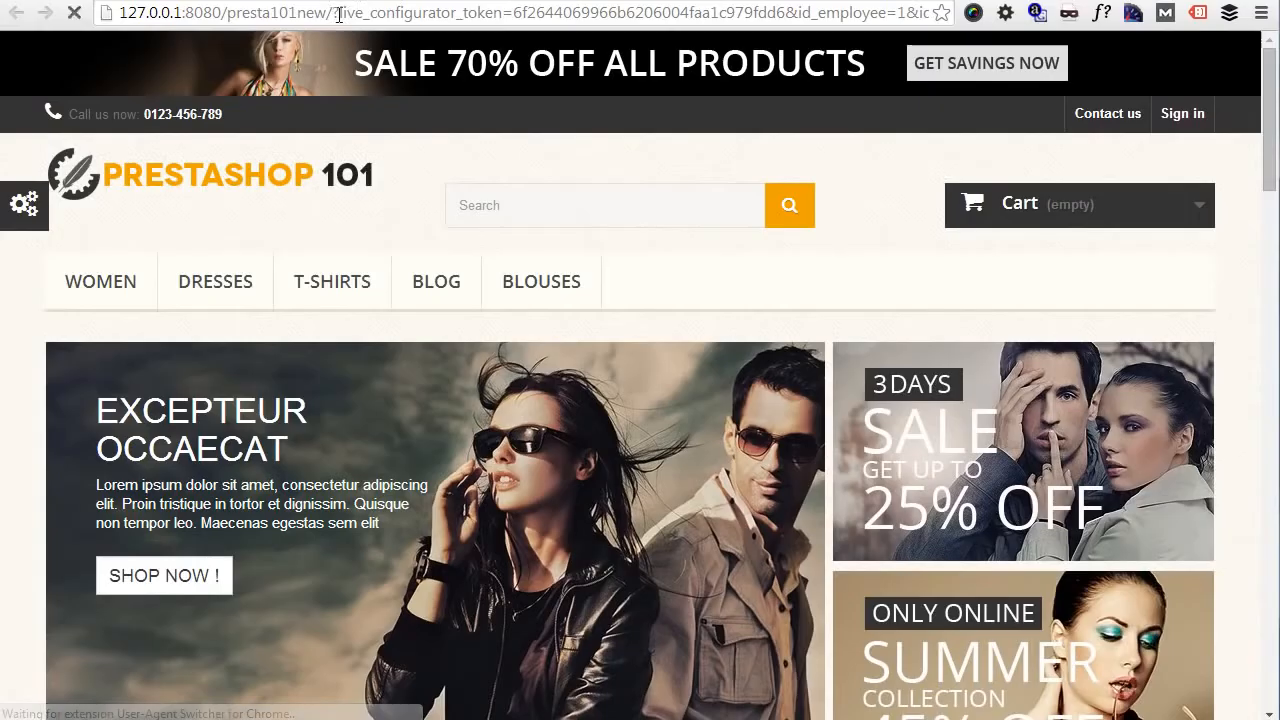
left_click_drag(334, 13, 945, 16)
key("BackSpace")
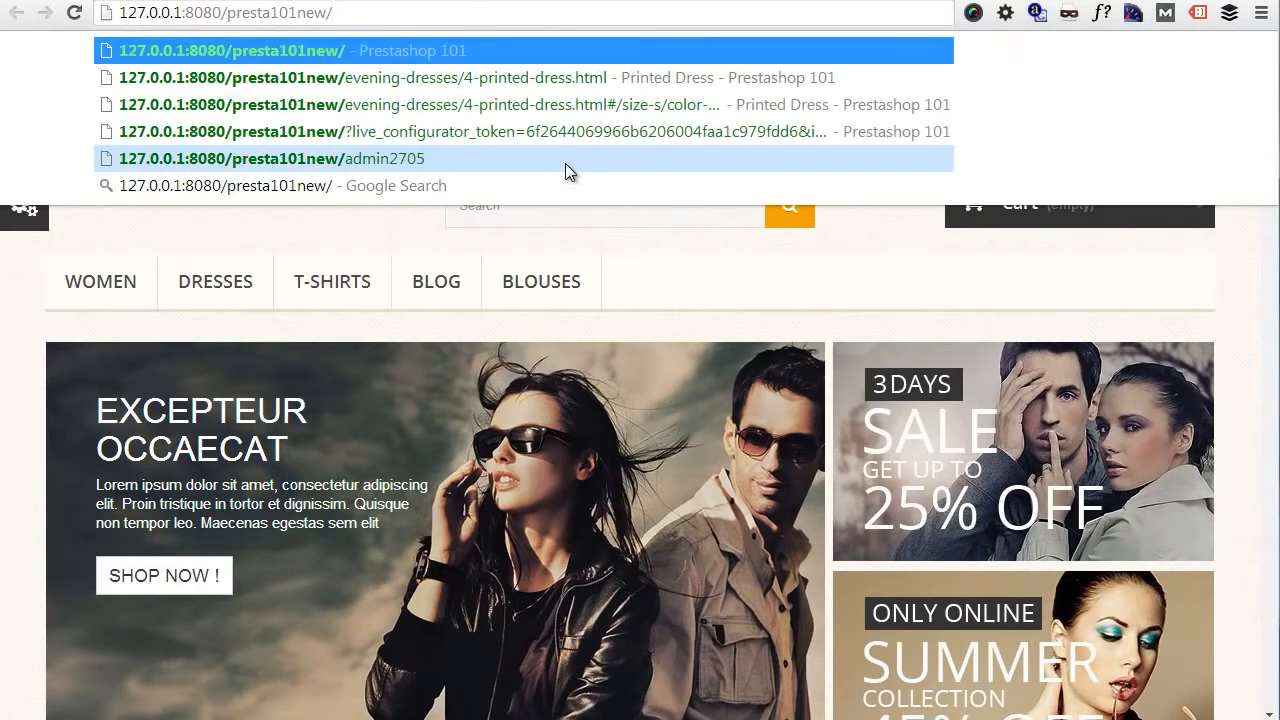
key("Return")
- Open the Faded Short Sleeve T-shirts product page from the popular products and view its purchase options
scroll(533, 195, "down", 7)
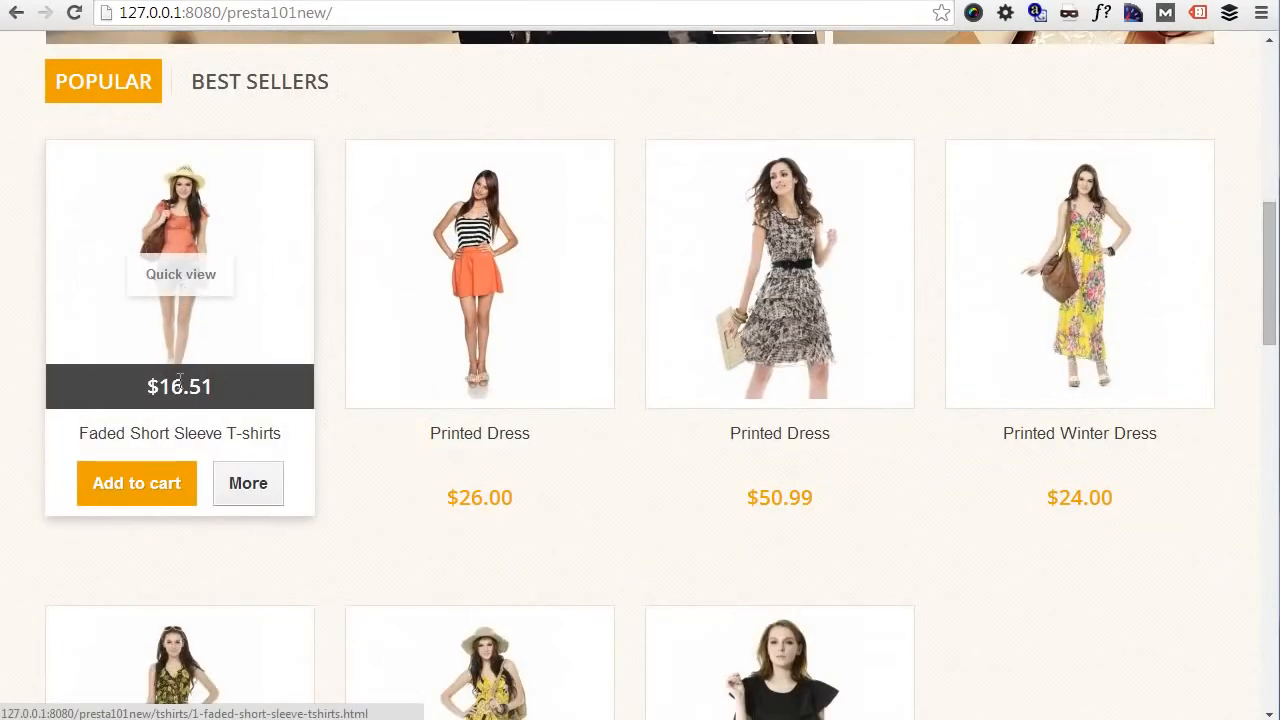
left_click(272, 195)
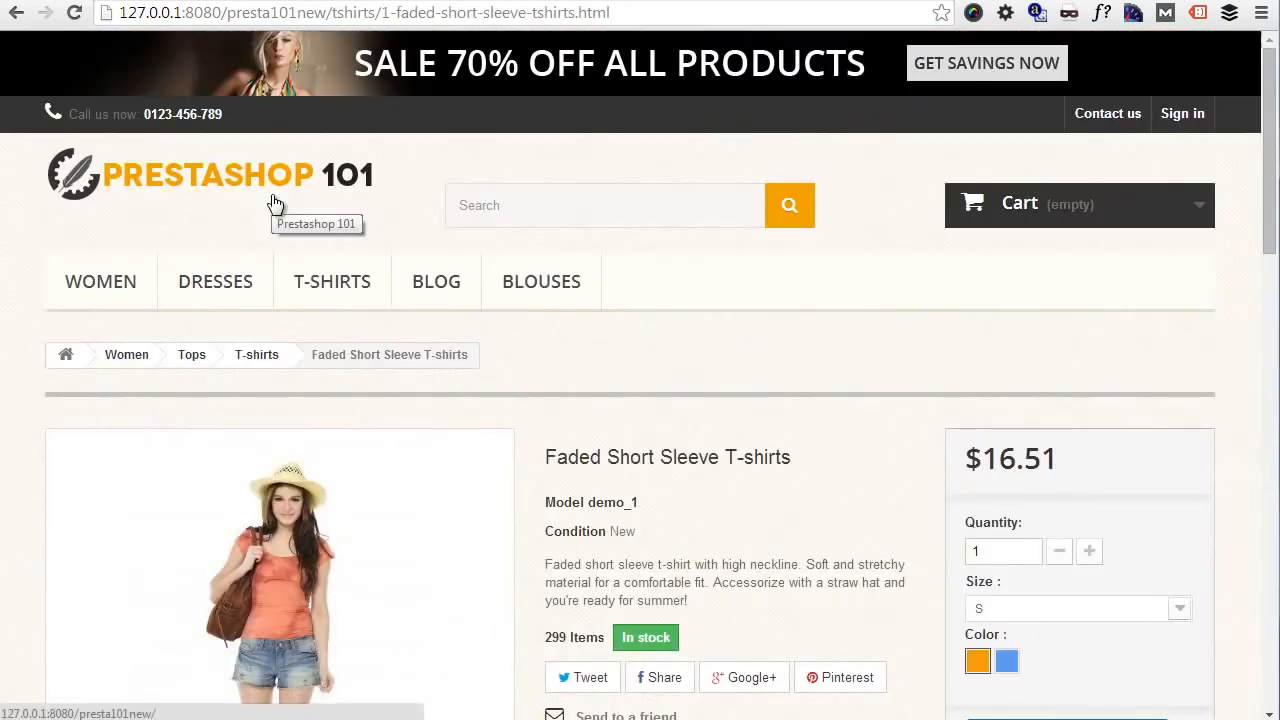
scroll(783, 420, "down", 1)
scroll(785, 427, "down", 1)
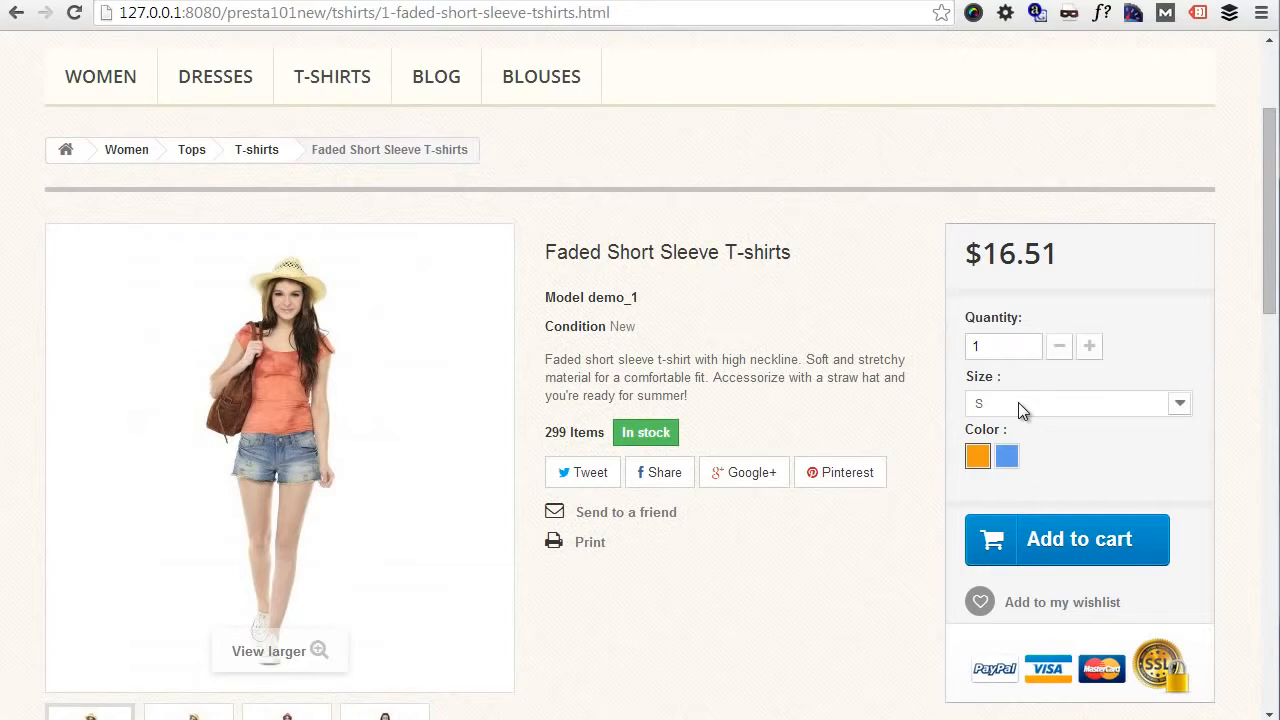
- Add the Faded Short Sleeve T-shirts to the cart in size M and blue, and continue shopping
left_click(1048, 404)
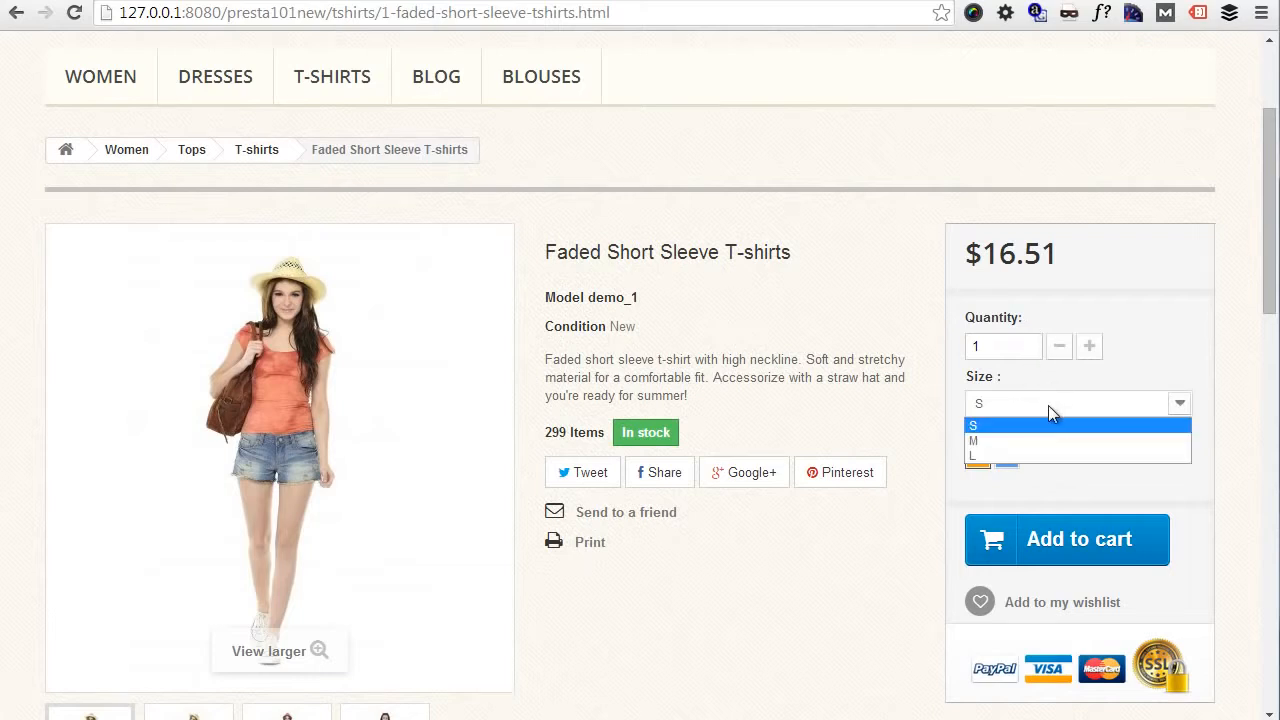
left_click(1015, 442)
left_click(1006, 456)
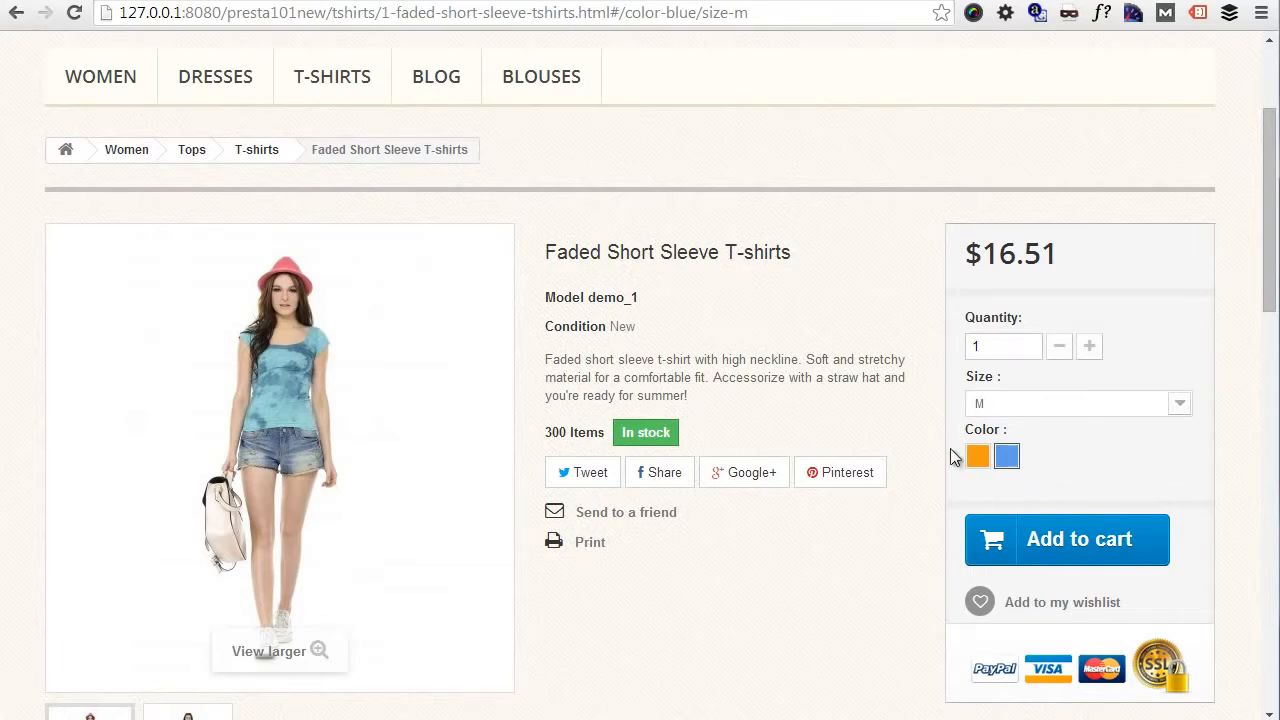
left_click(1076, 538)
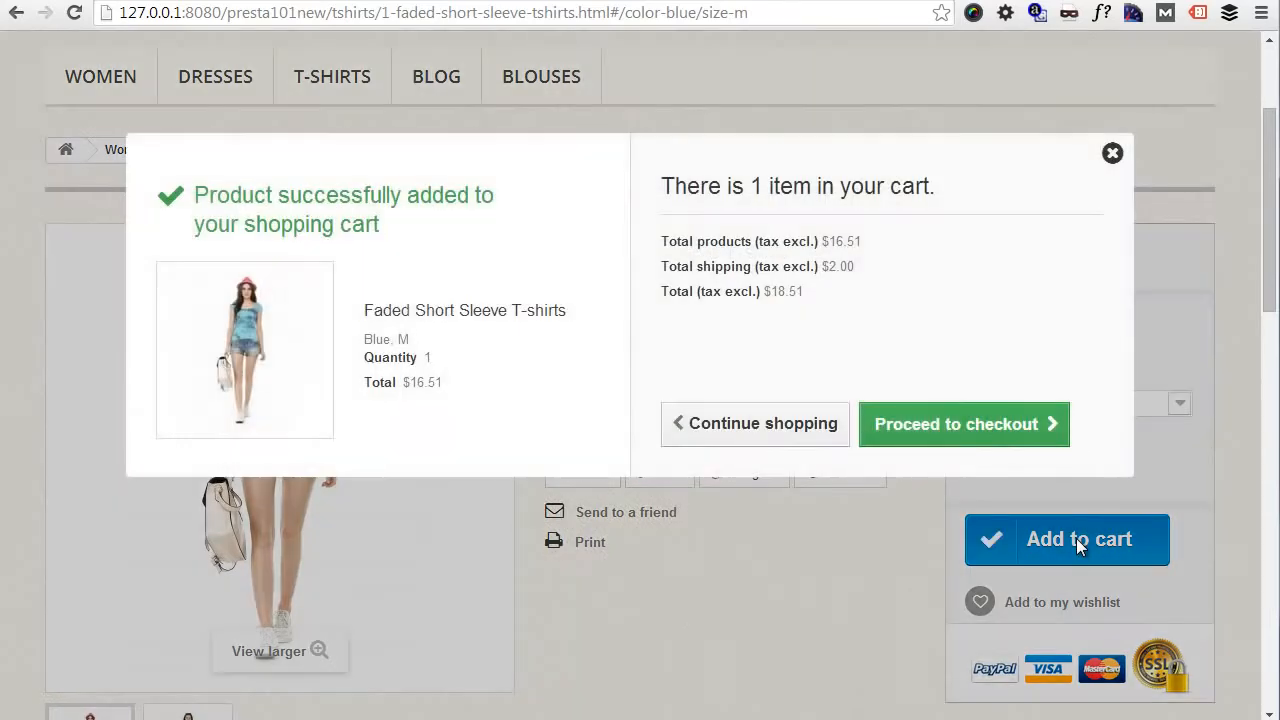
left_click(789, 449)
- Add the T-shirt in size S and orange to the cart, and proceed to the checkout's shopping-cart summary
left_click(1034, 400)
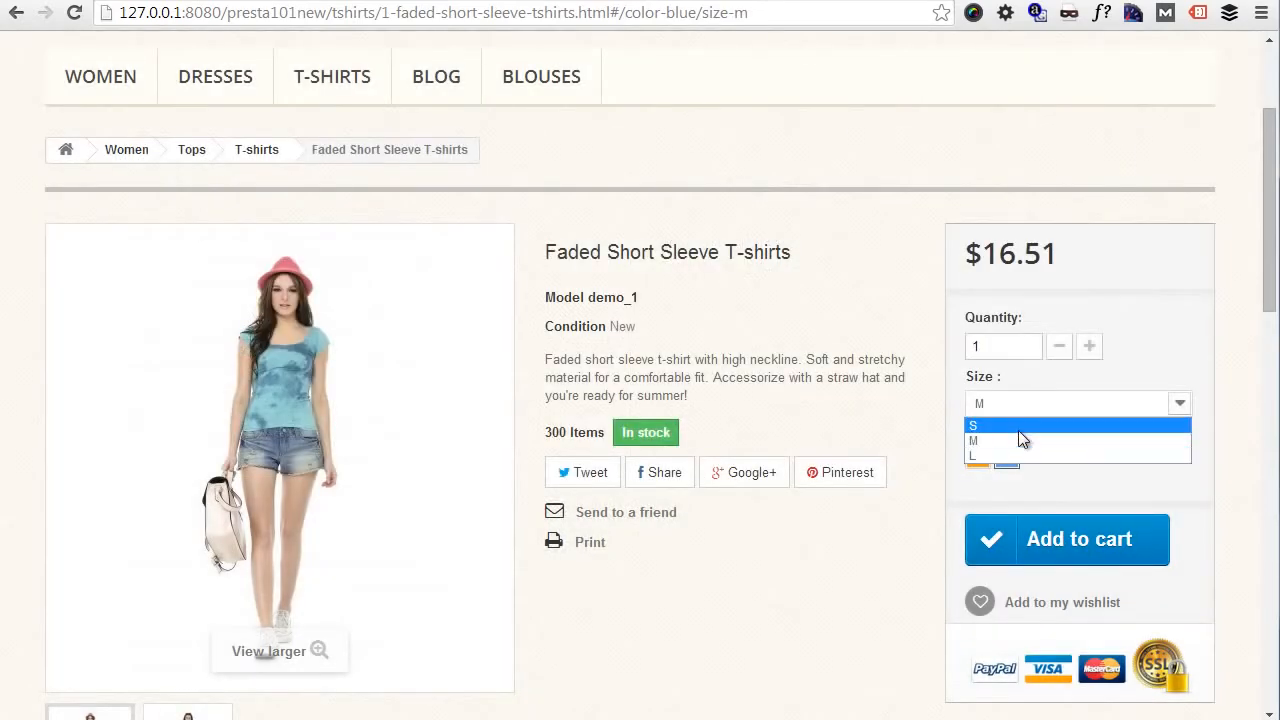
left_click(1018, 428)
left_click(978, 456)
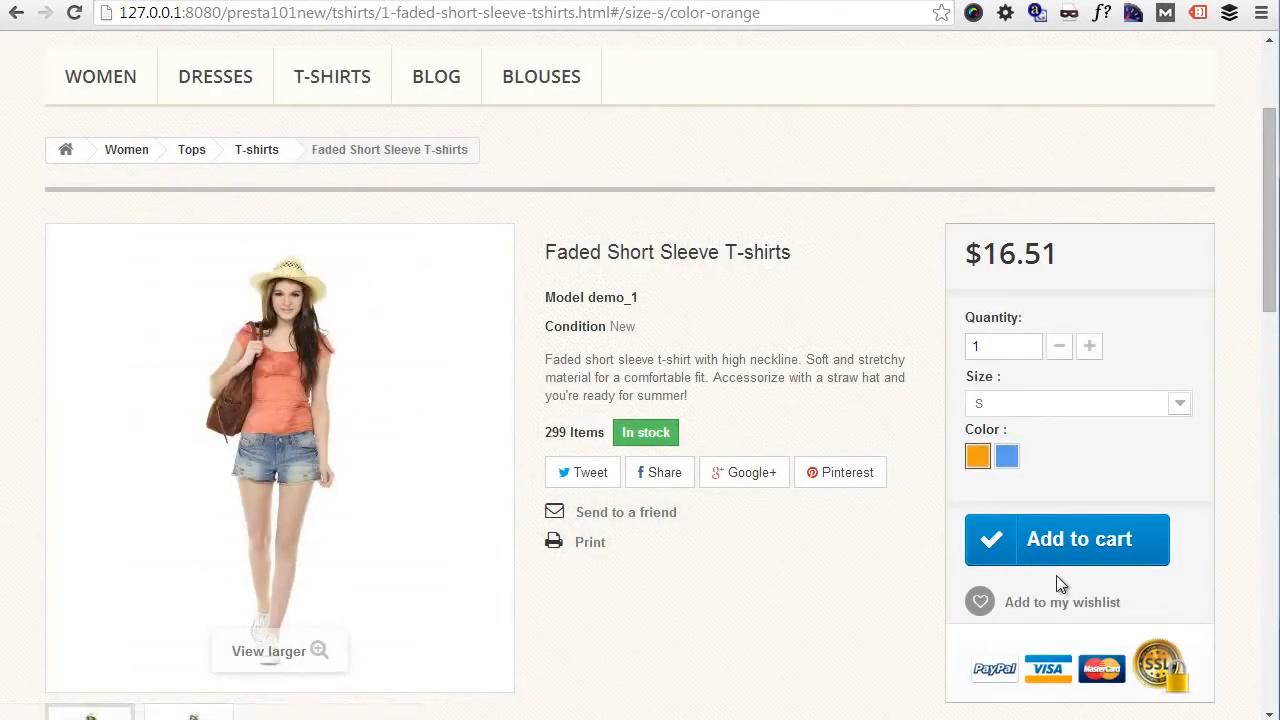
left_click(1065, 558)
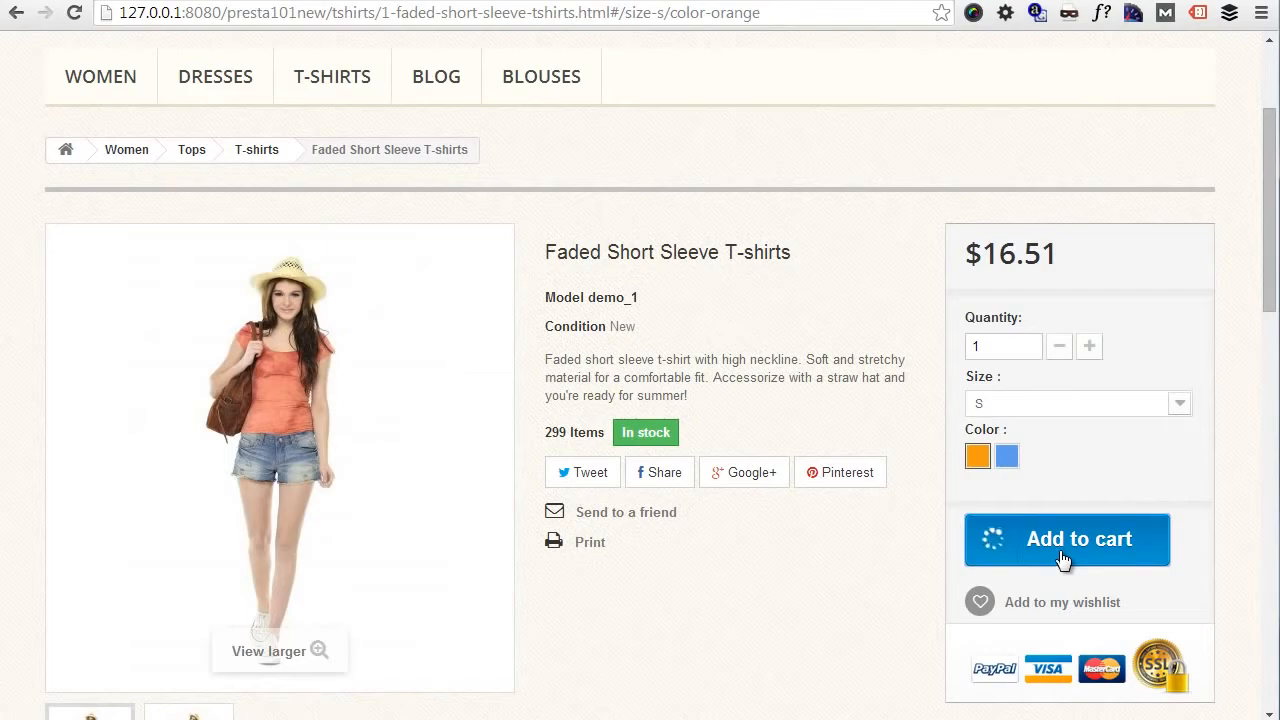
left_click(882, 426)
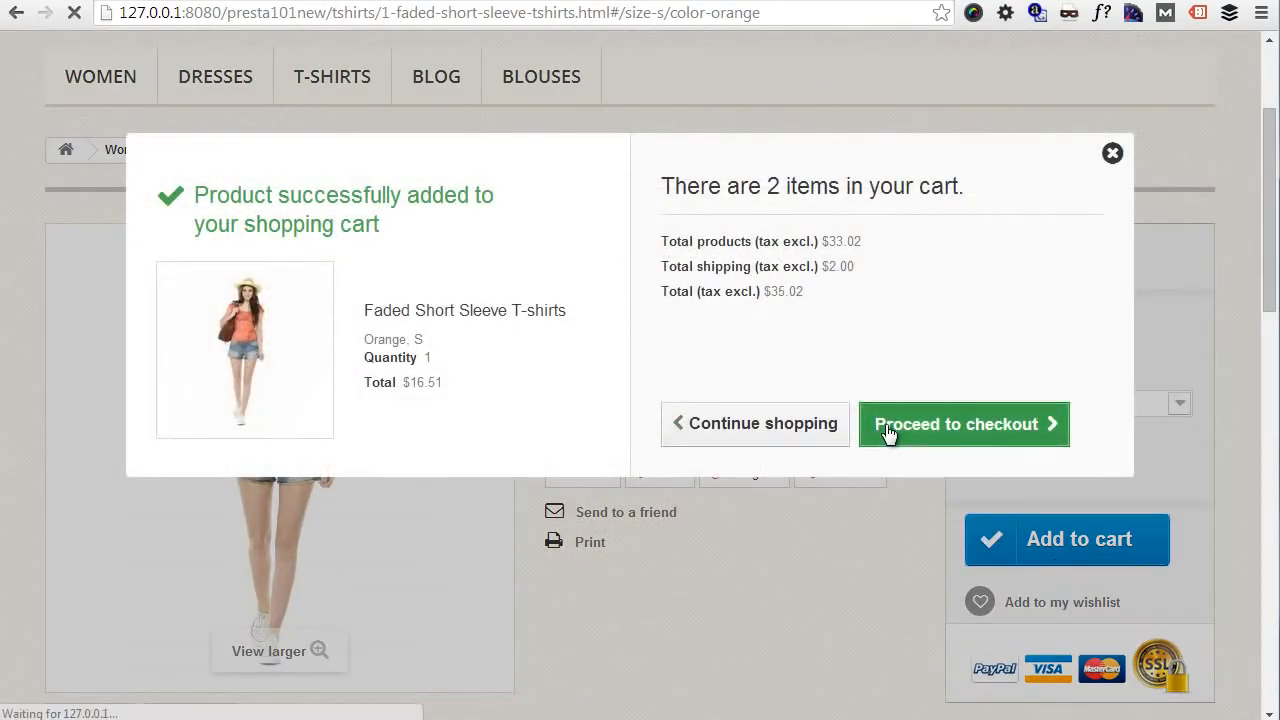
scroll(896, 442, "down", 3)
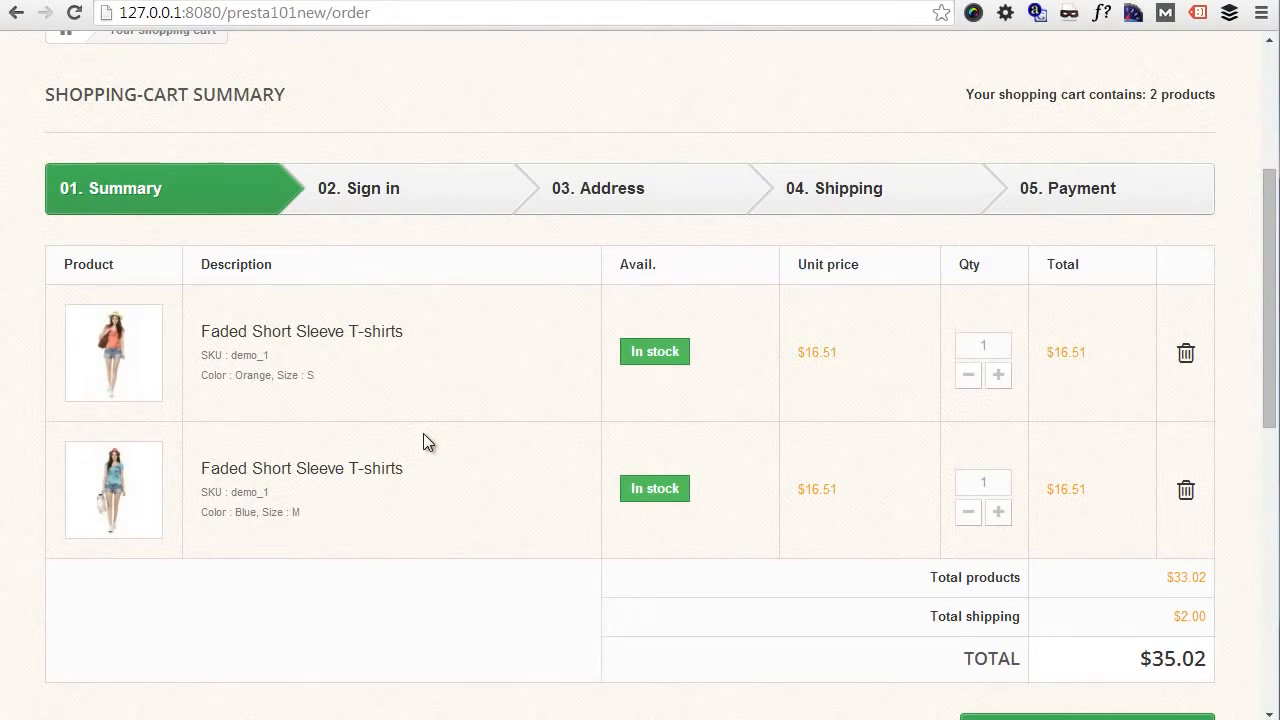
- Return to the back office's product list and open the combinations of Faded Short Sleeve T-shirts for editing
left_click(17, 16)
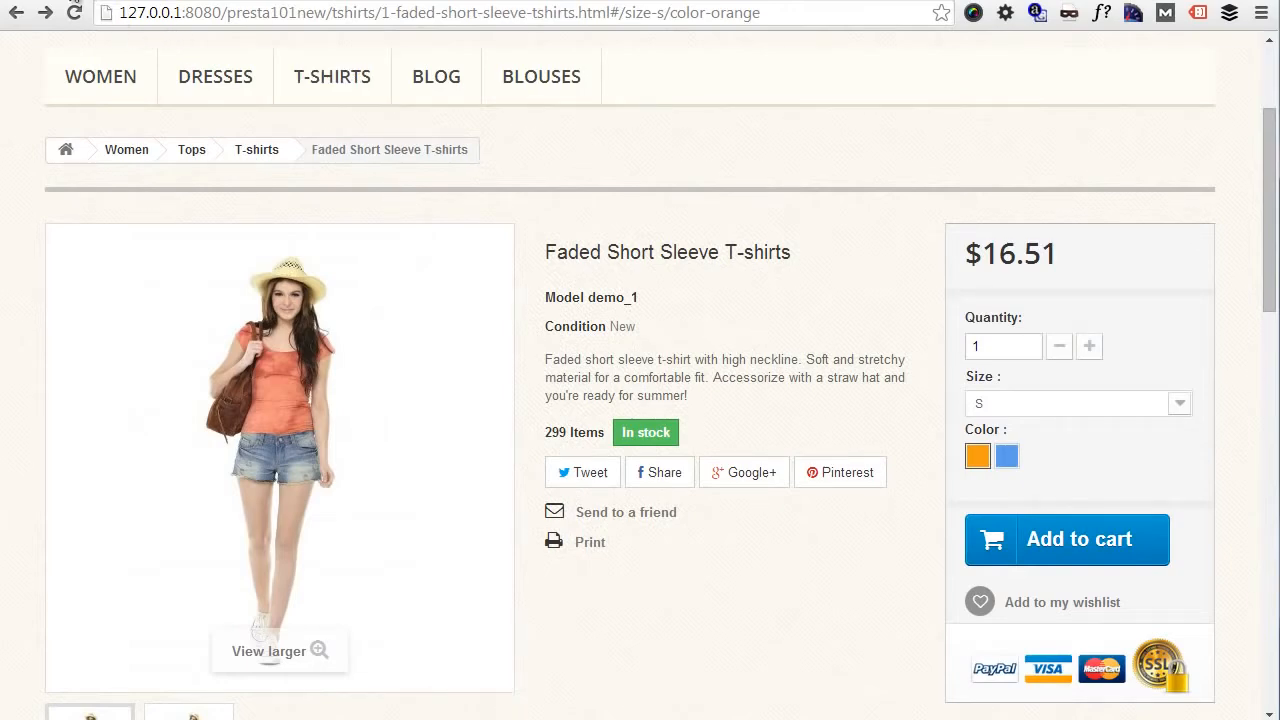
left_click(72, 1)
scroll(583, 403, "down", 3)
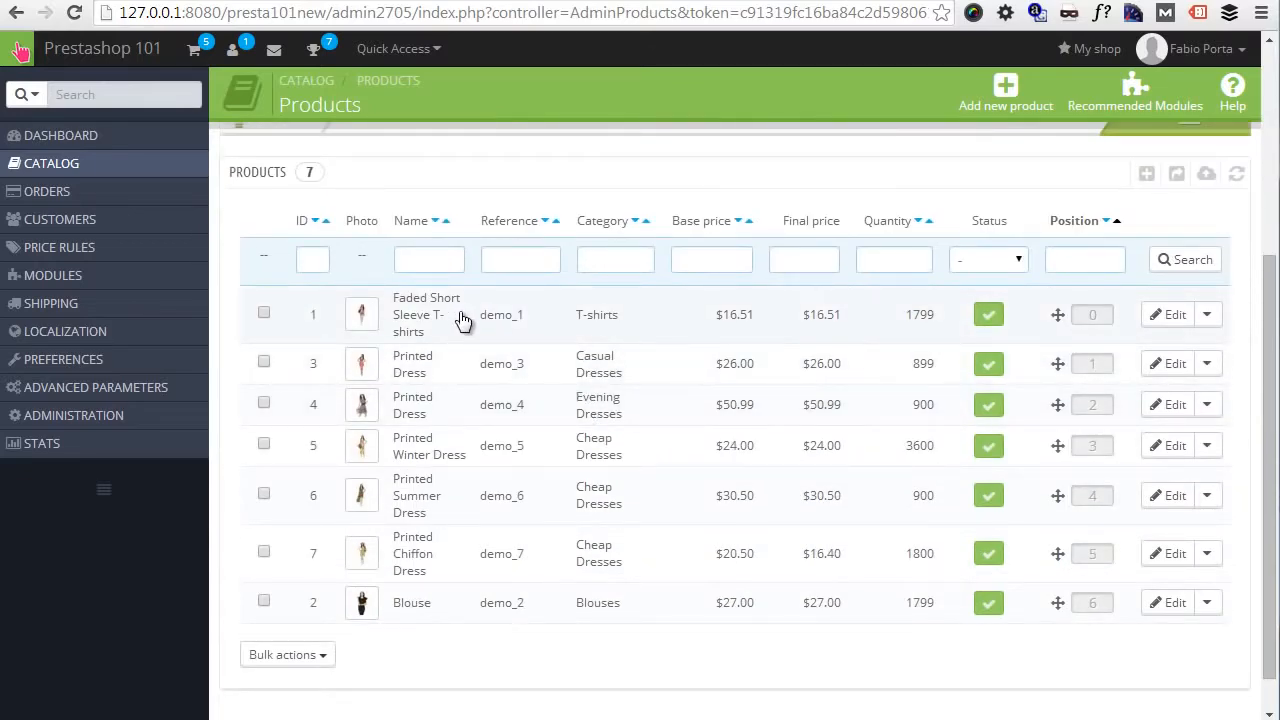
left_click(1172, 316)
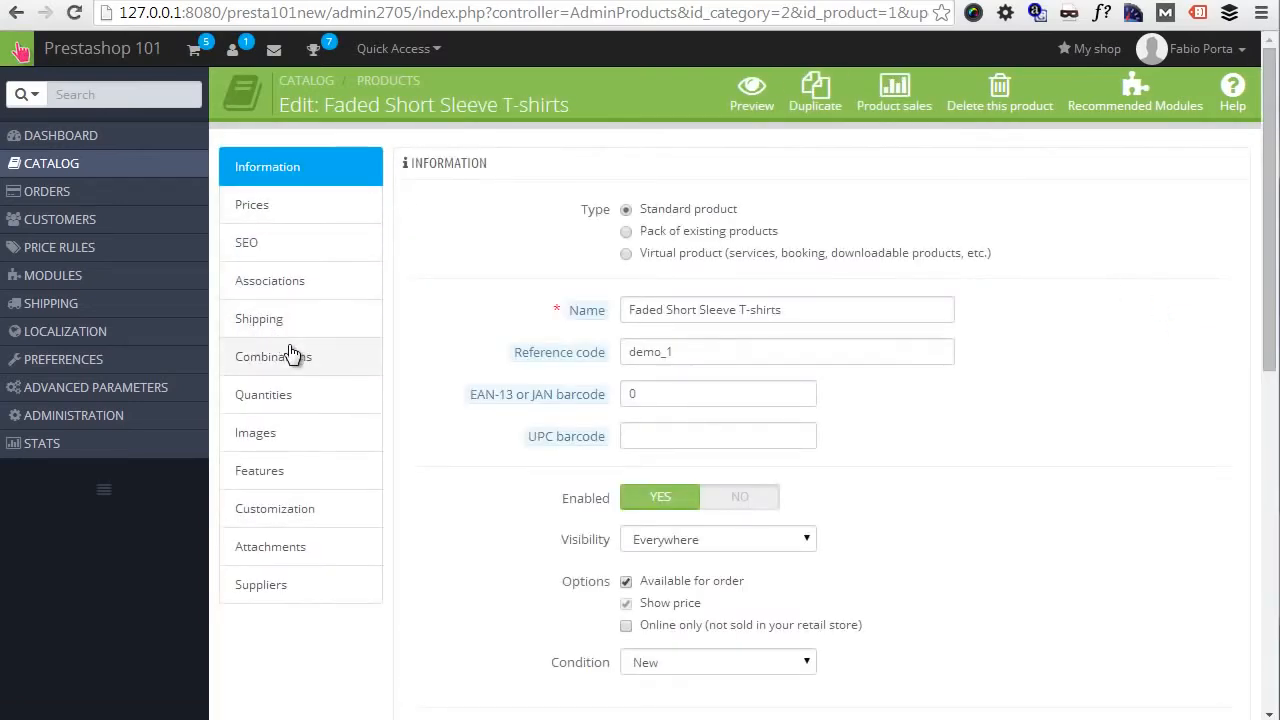
left_click(291, 355)
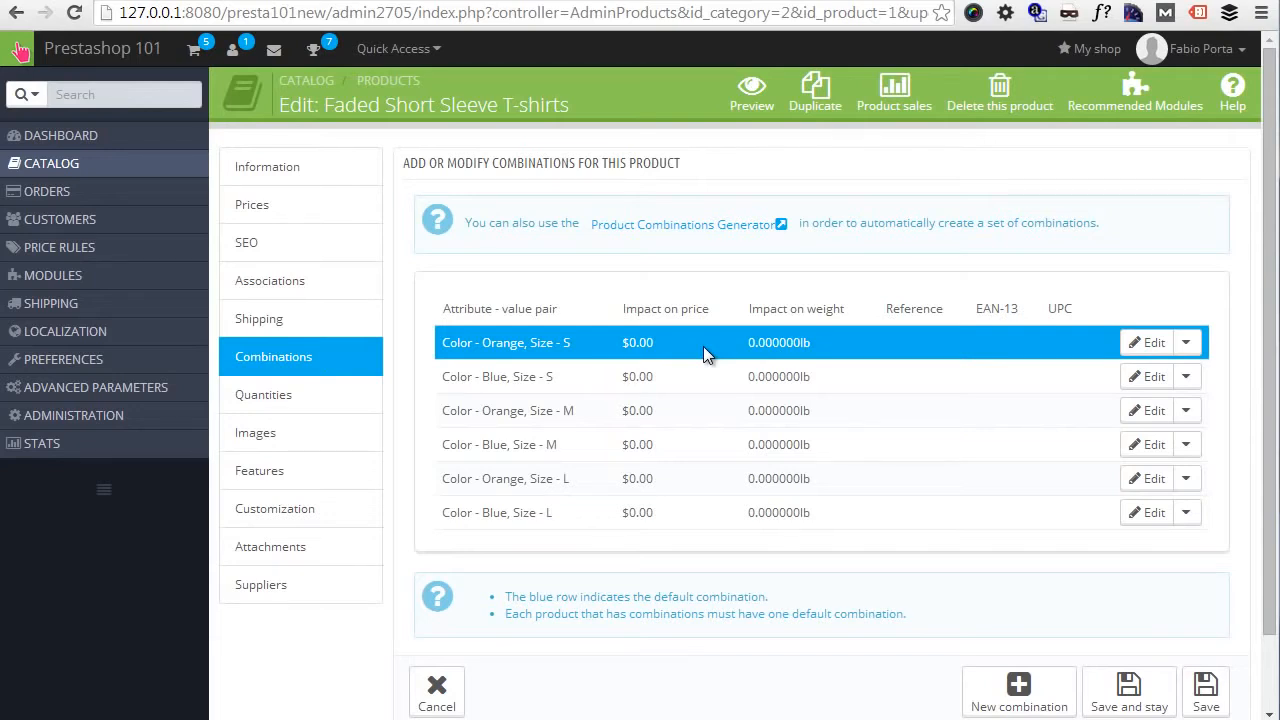
- Open the Product Combinations Generator for this product, accepting the loss of unsaved modifications
scroll(703, 346, "down", 1)
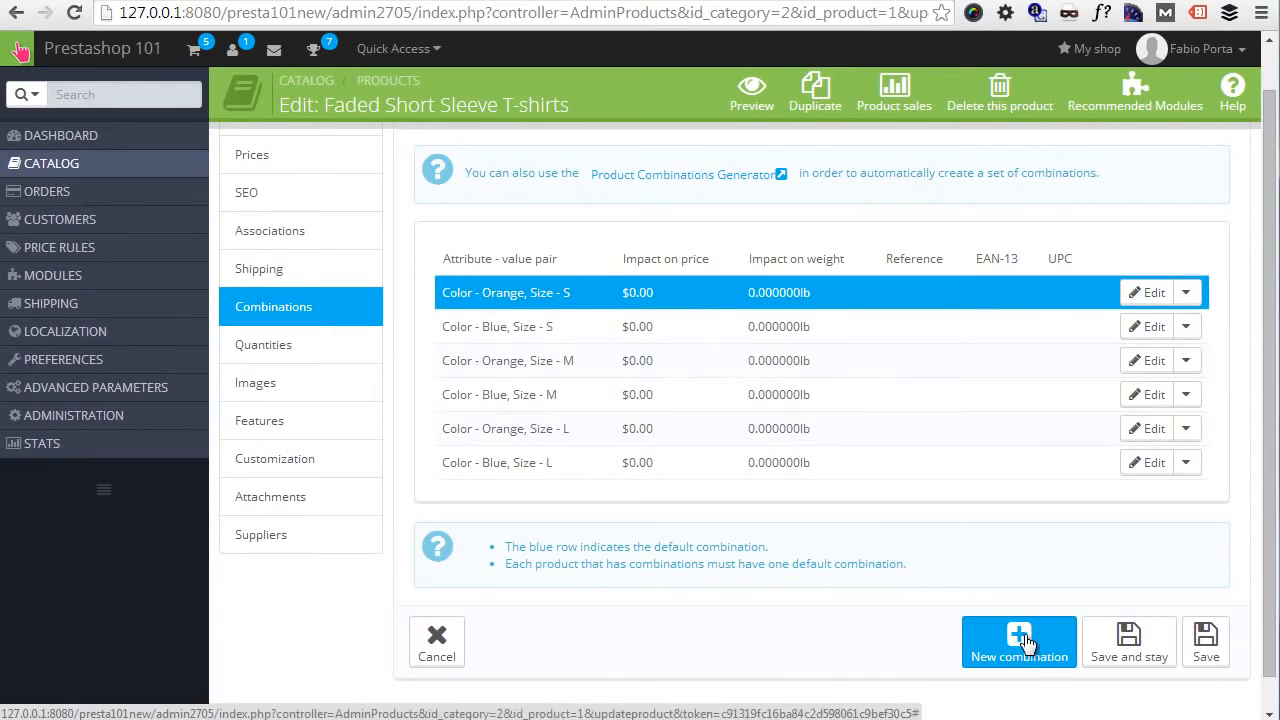
scroll(852, 501, "up", 1)
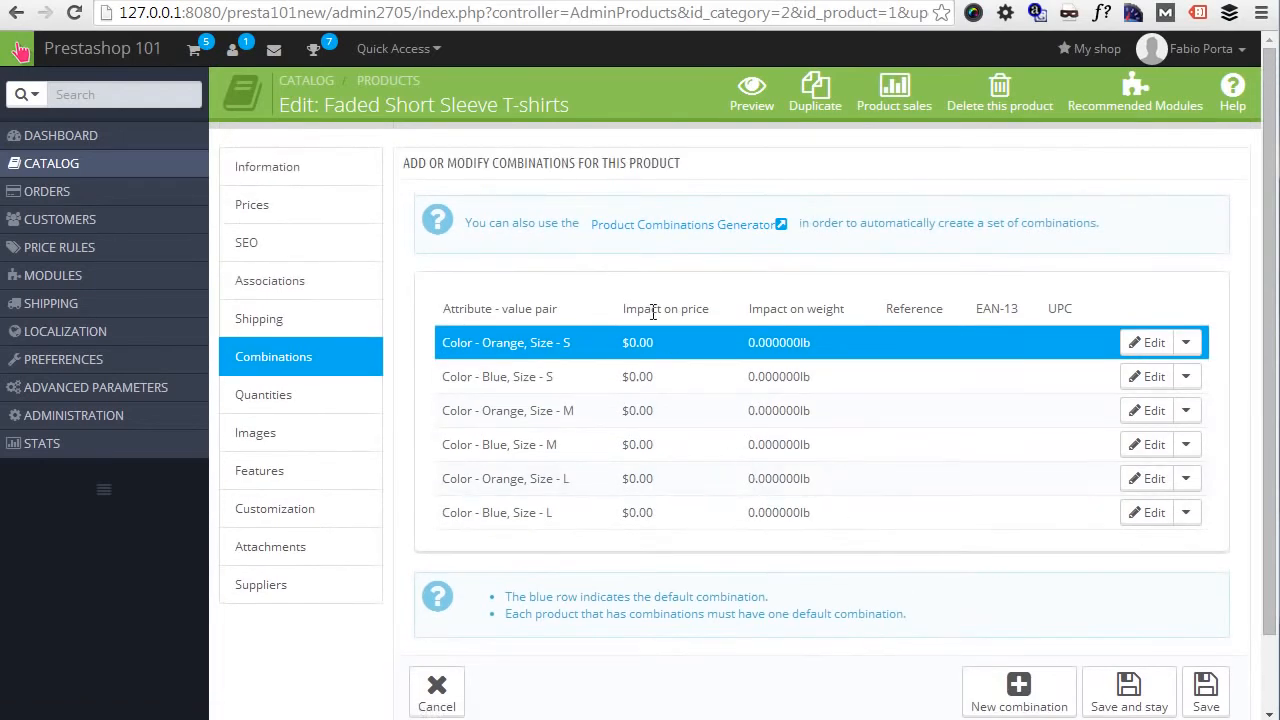
left_click(697, 227)
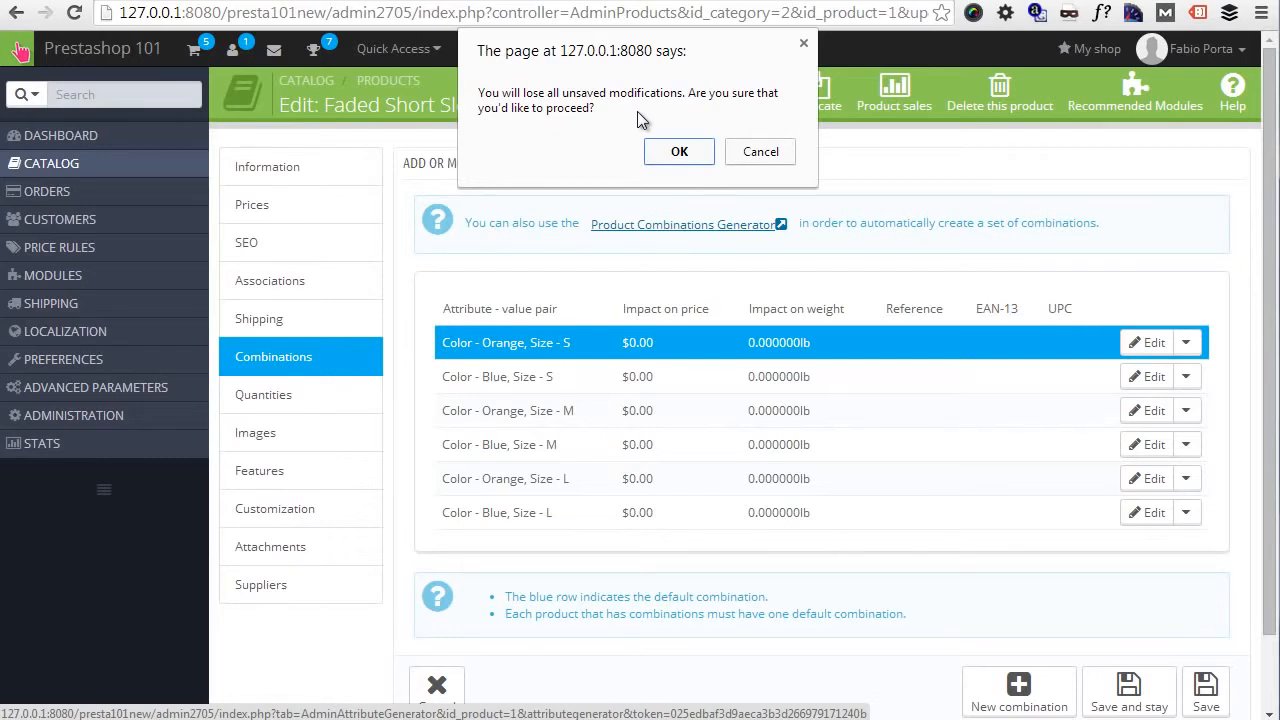
left_click(679, 153)
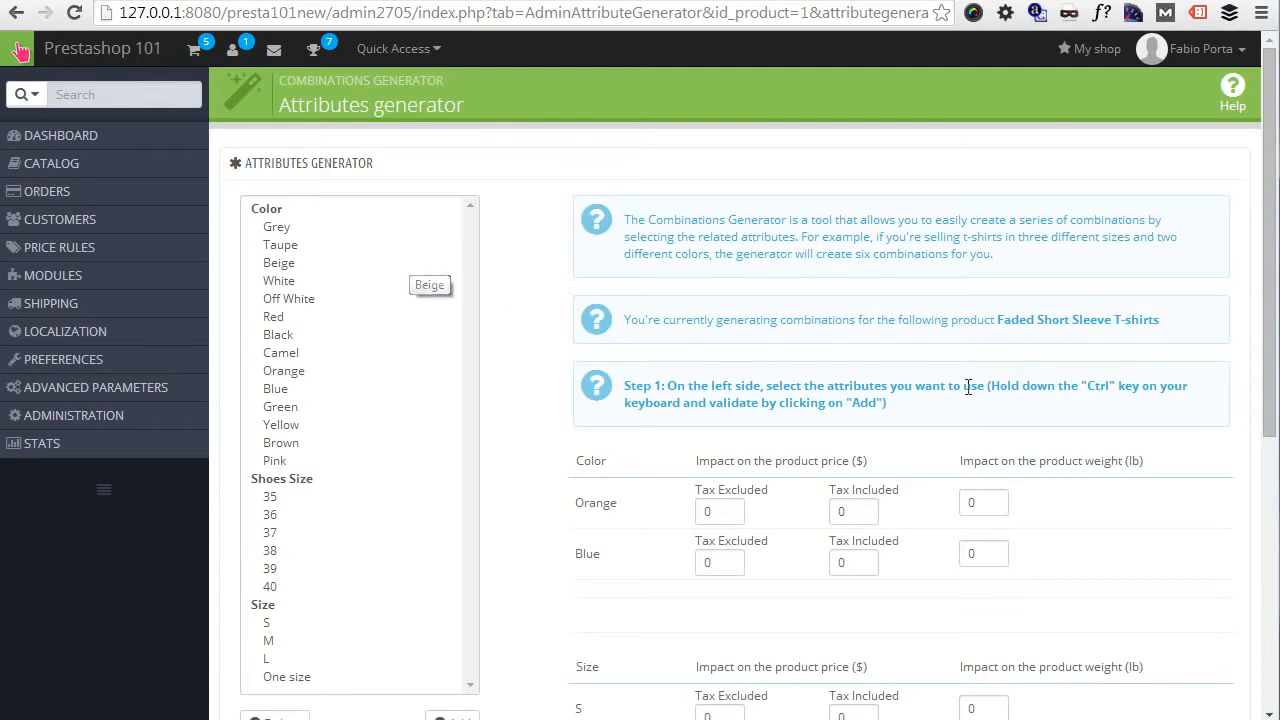
- Add the colors Grey, Green, Yellow and Pink to the attributes used for generating the T-shirt's combinations
scroll(890, 358, "down", 2)
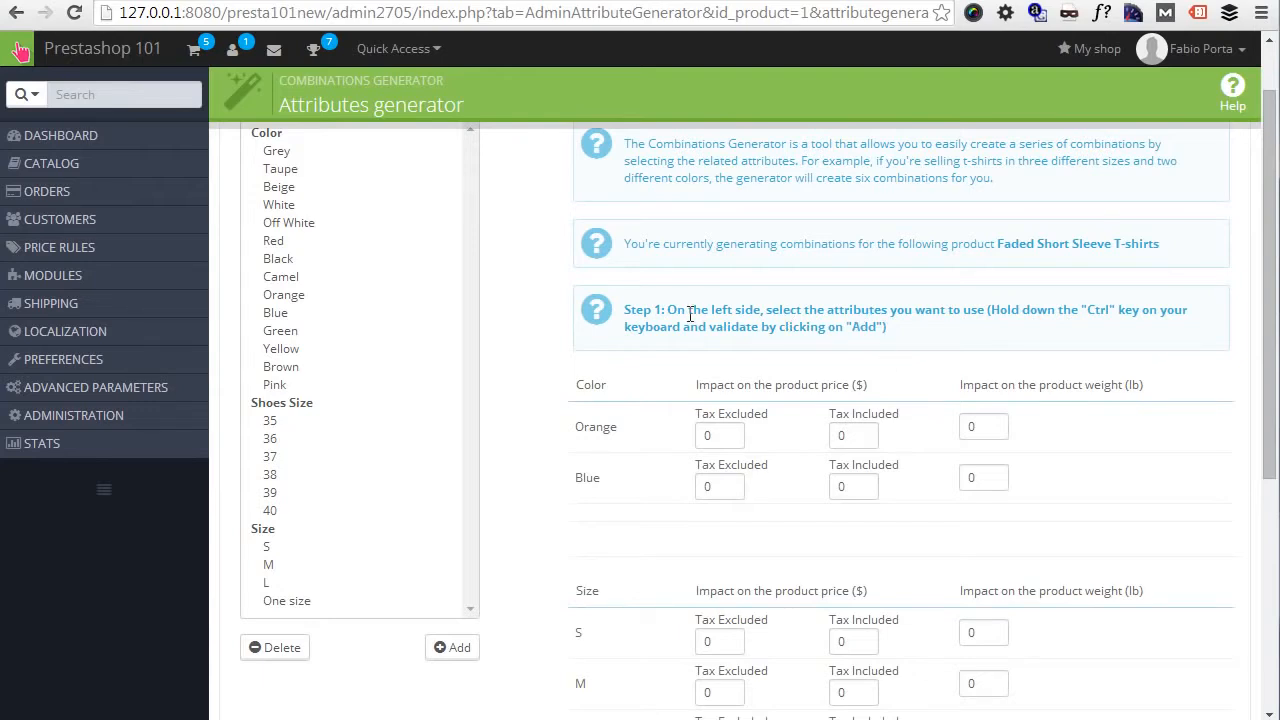
scroll(509, 361, "up", 1)
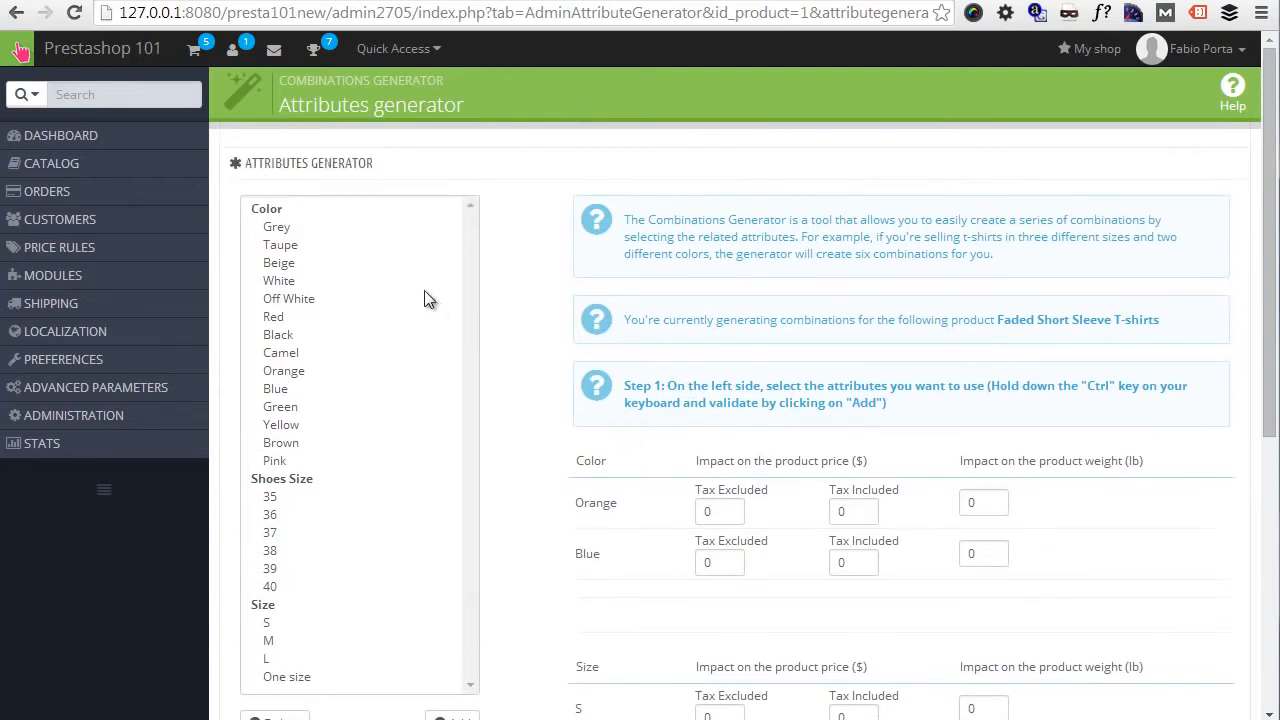
left_click(287, 228)
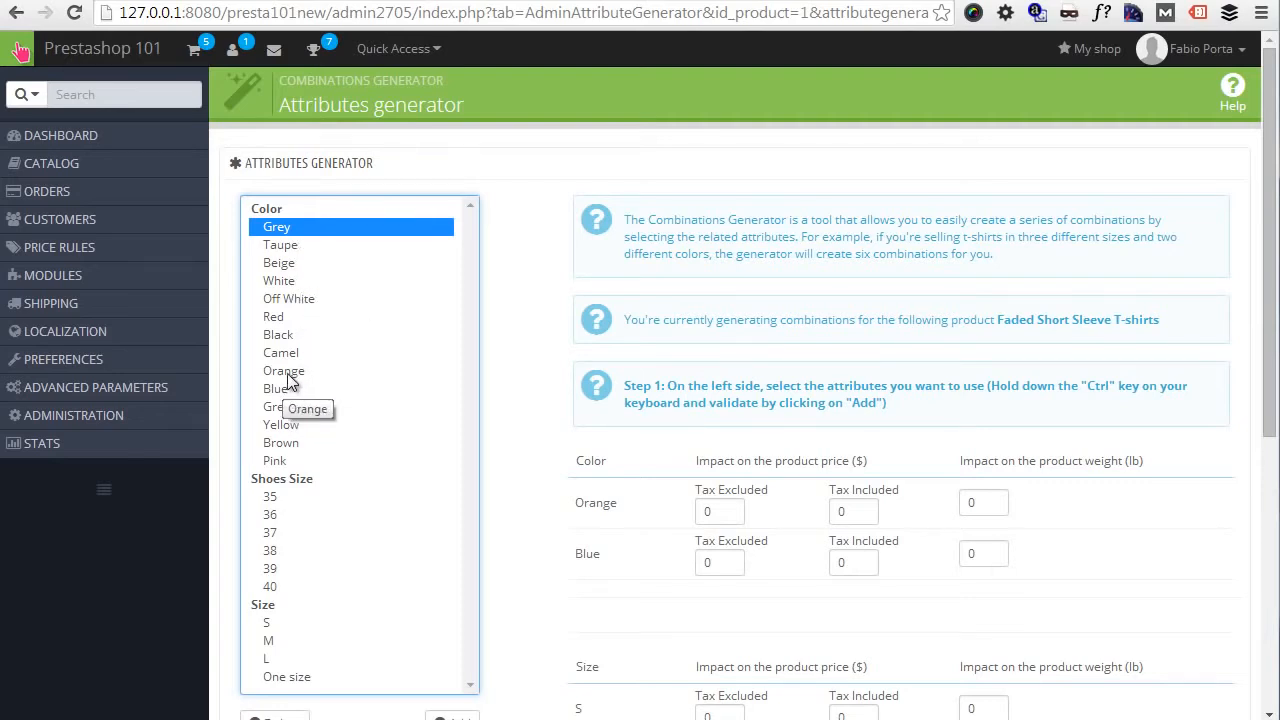
left_click(290, 406, "ctrl")
left_click(292, 424, "ctrl")
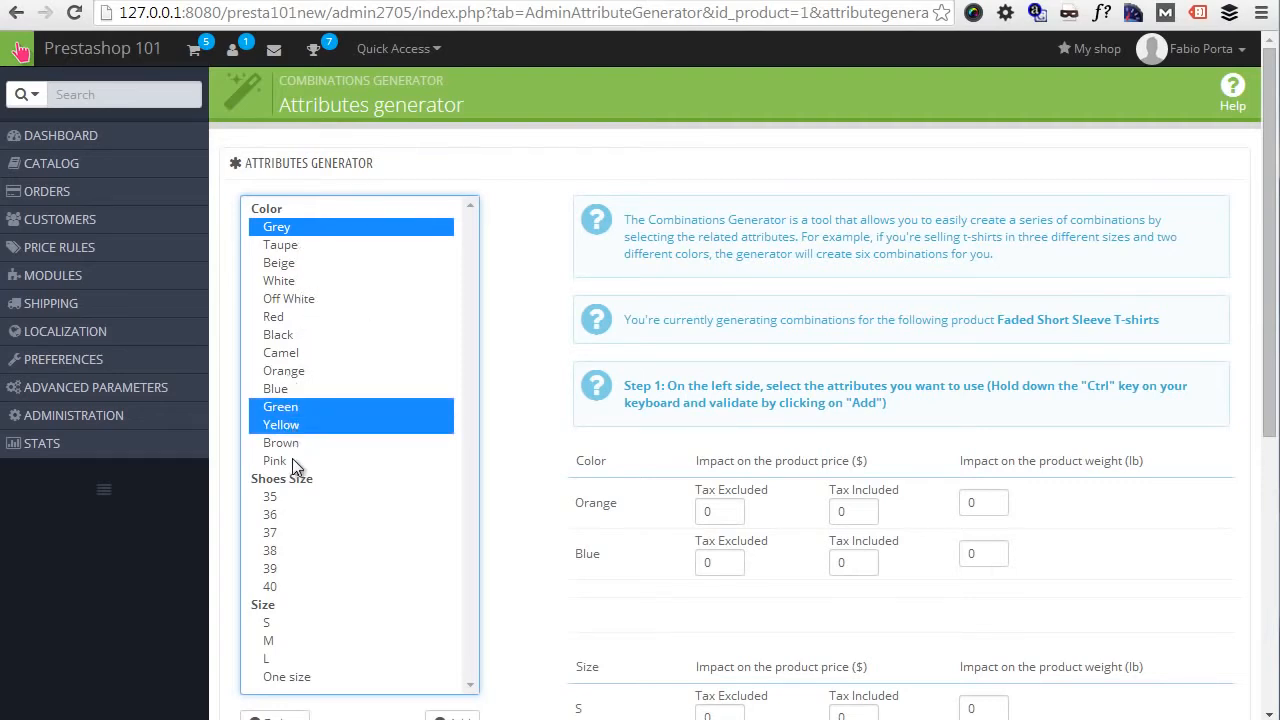
left_click(292, 460, "ctrl")
scroll(374, 520, "down", 2)
scroll(290, 475, "up", 1)
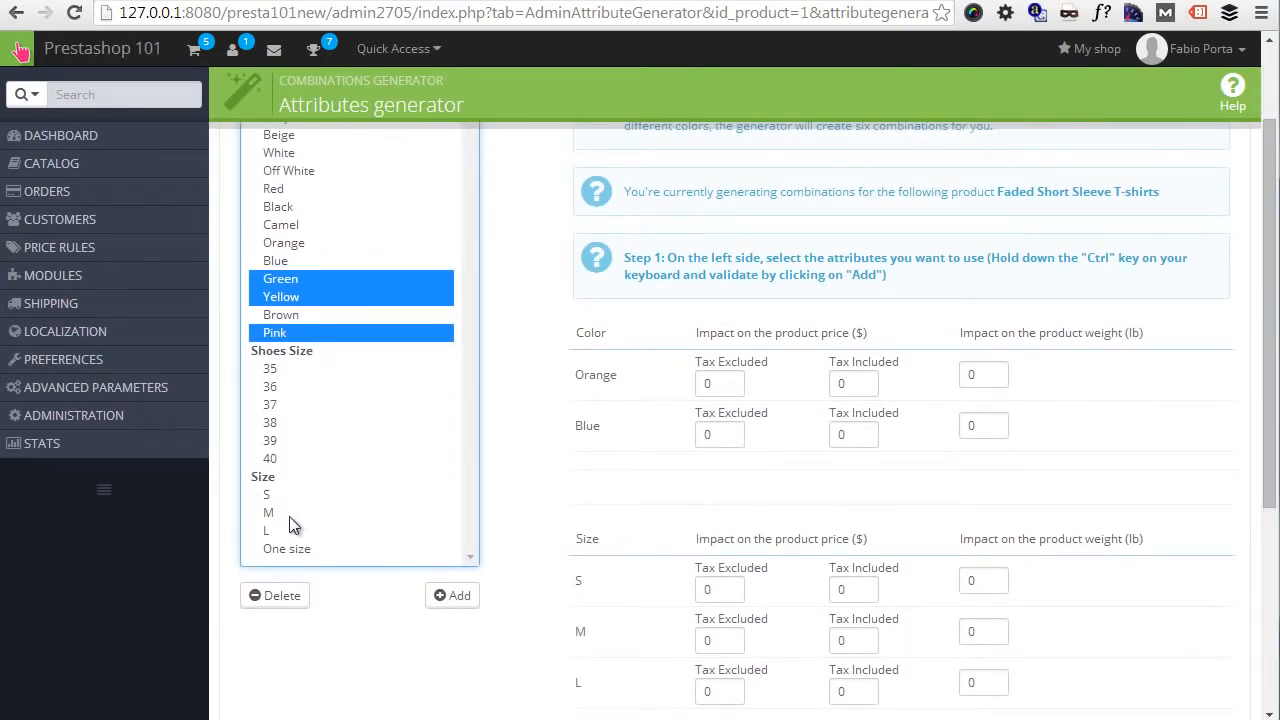
left_click(287, 495, "ctrl")
left_click(290, 495, "ctrl")
left_click(461, 600)
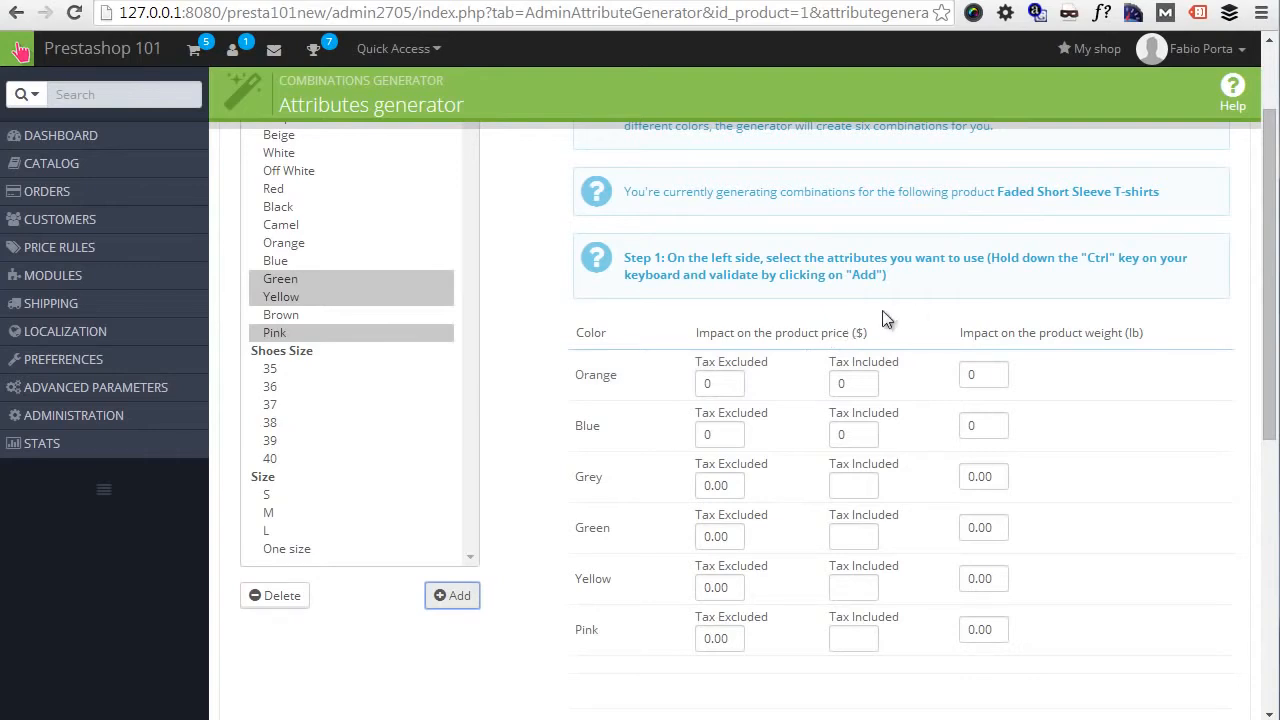
- Set the tax-included price impact to 10 for the color Orange and 10 for size S
scroll(815, 330, "down", 1)
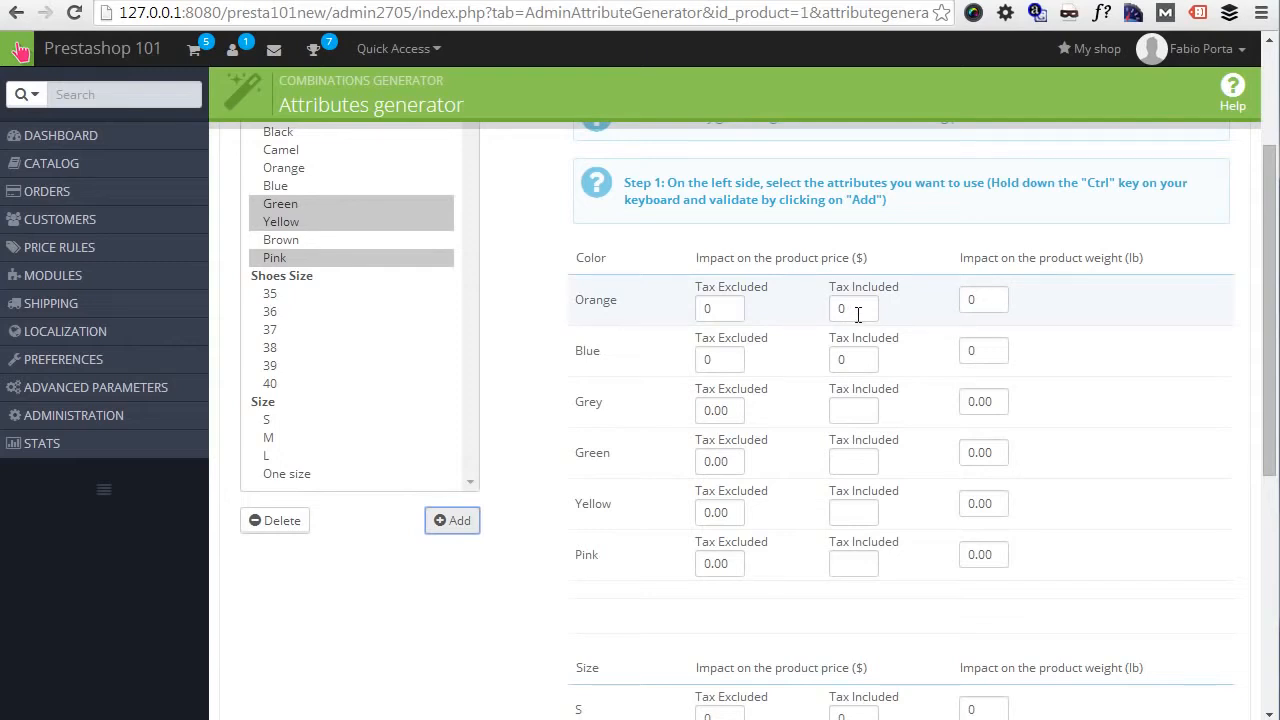
left_click(857, 310)
key("BackSpace")
type("10")
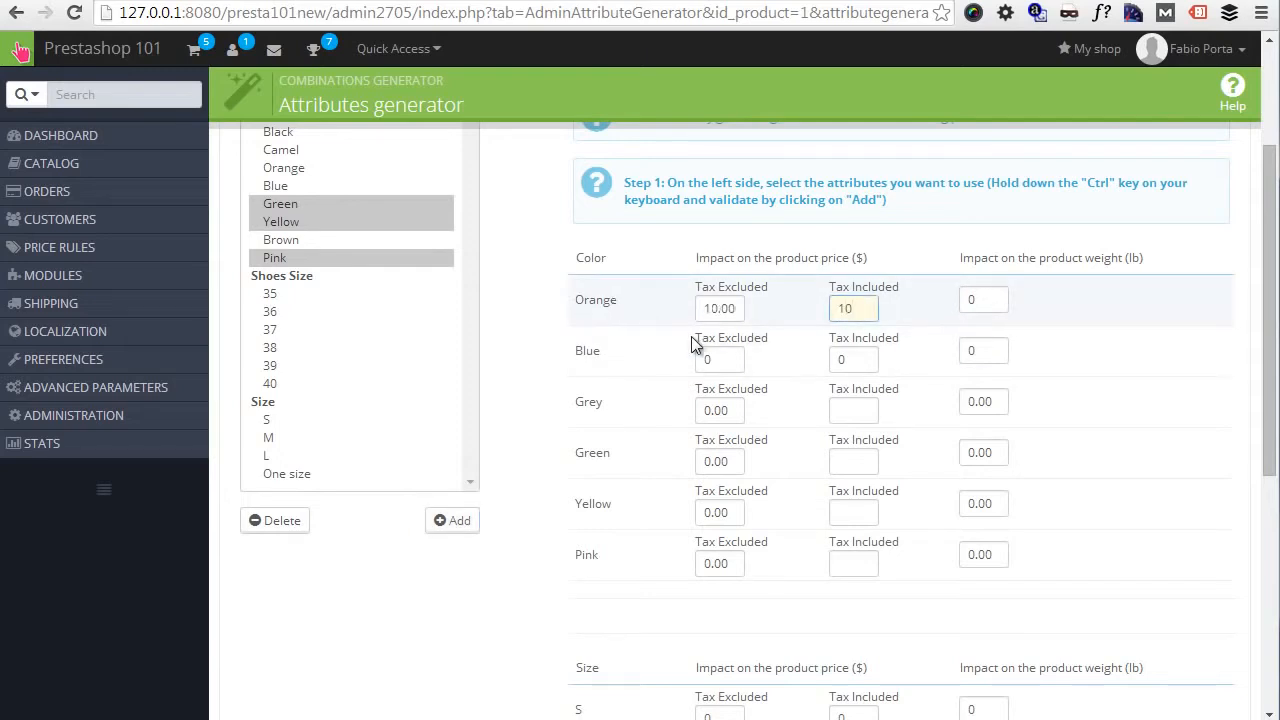
scroll(691, 336, "down", 1)
left_click(842, 590)
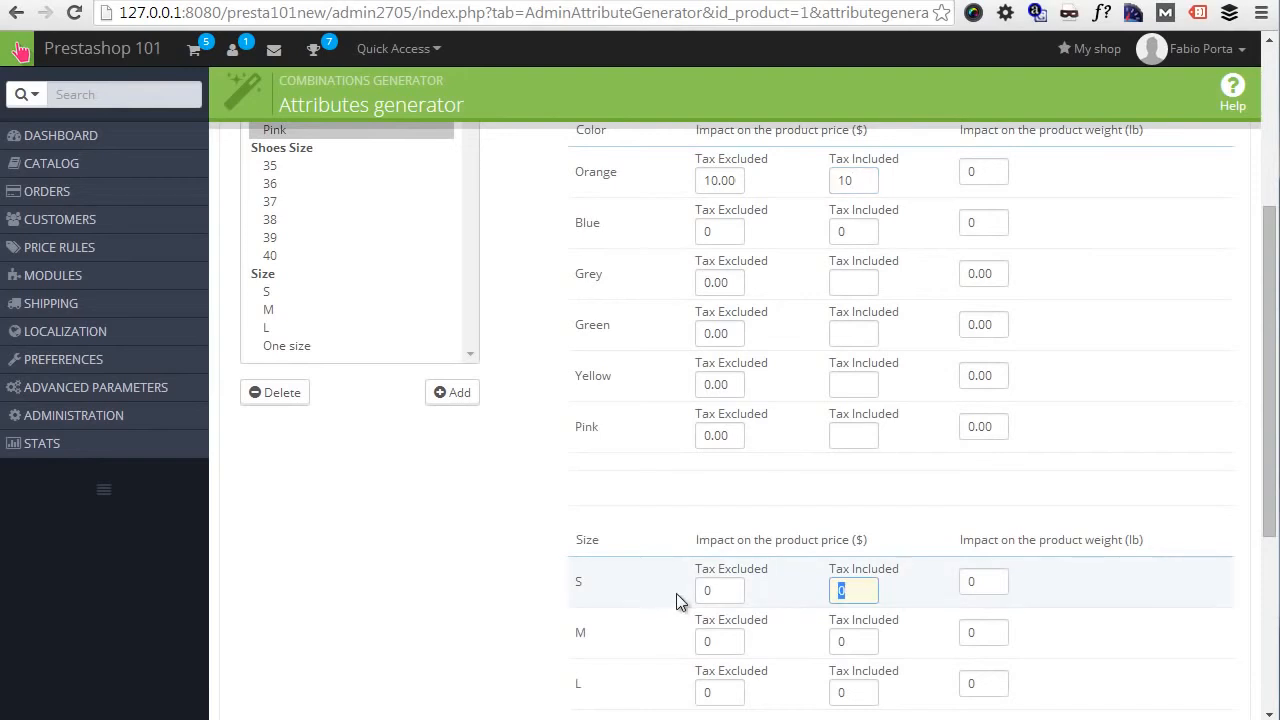
type("10")
scroll(970, 640, "down", 1)
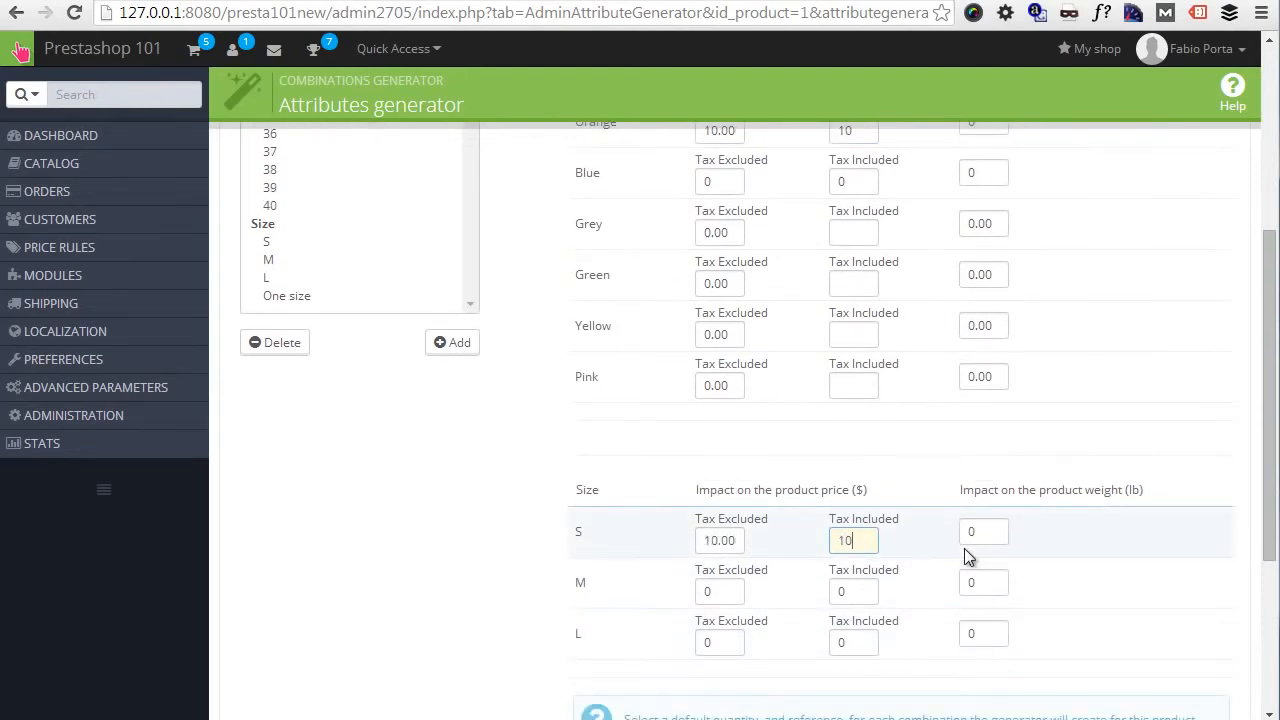
scroll(541, 548, "up", 2)
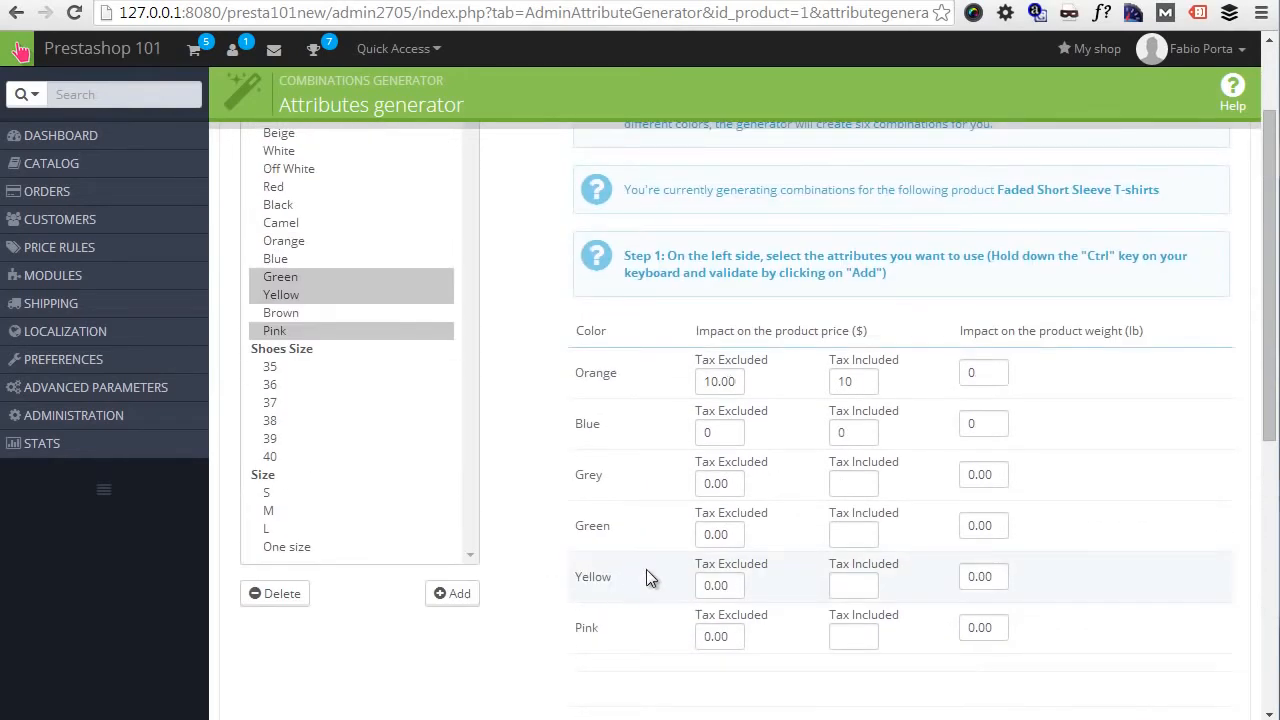
scroll(794, 458, "down", 1)
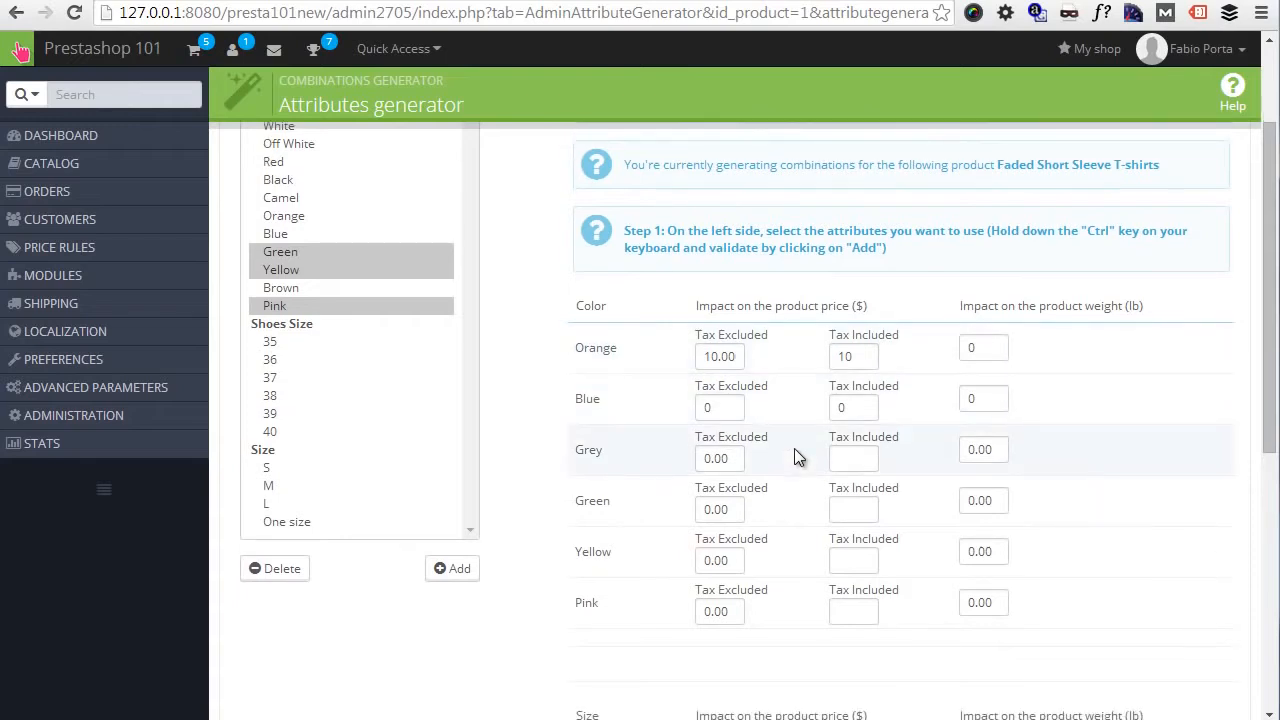
scroll(796, 456, "down", 3)
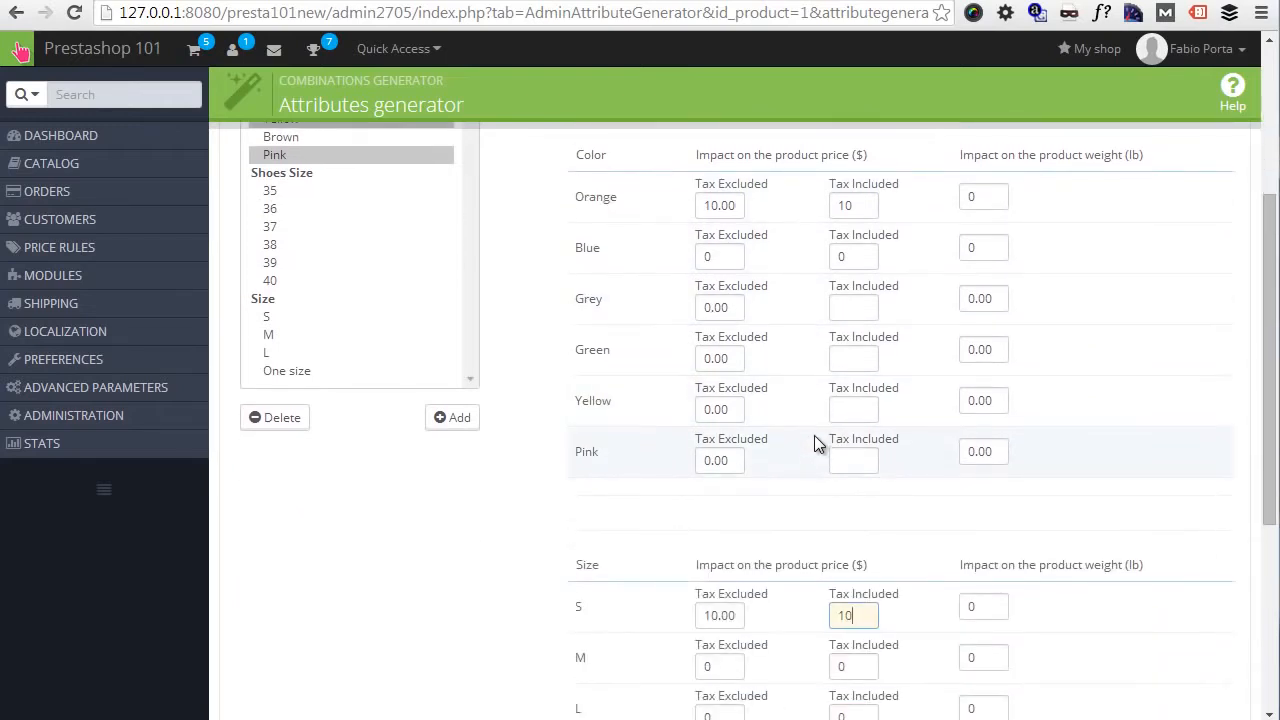
- Set the default quantity to 100 and generate the combinations with the default reference demo_1
scroll(814, 436, "down", 5)
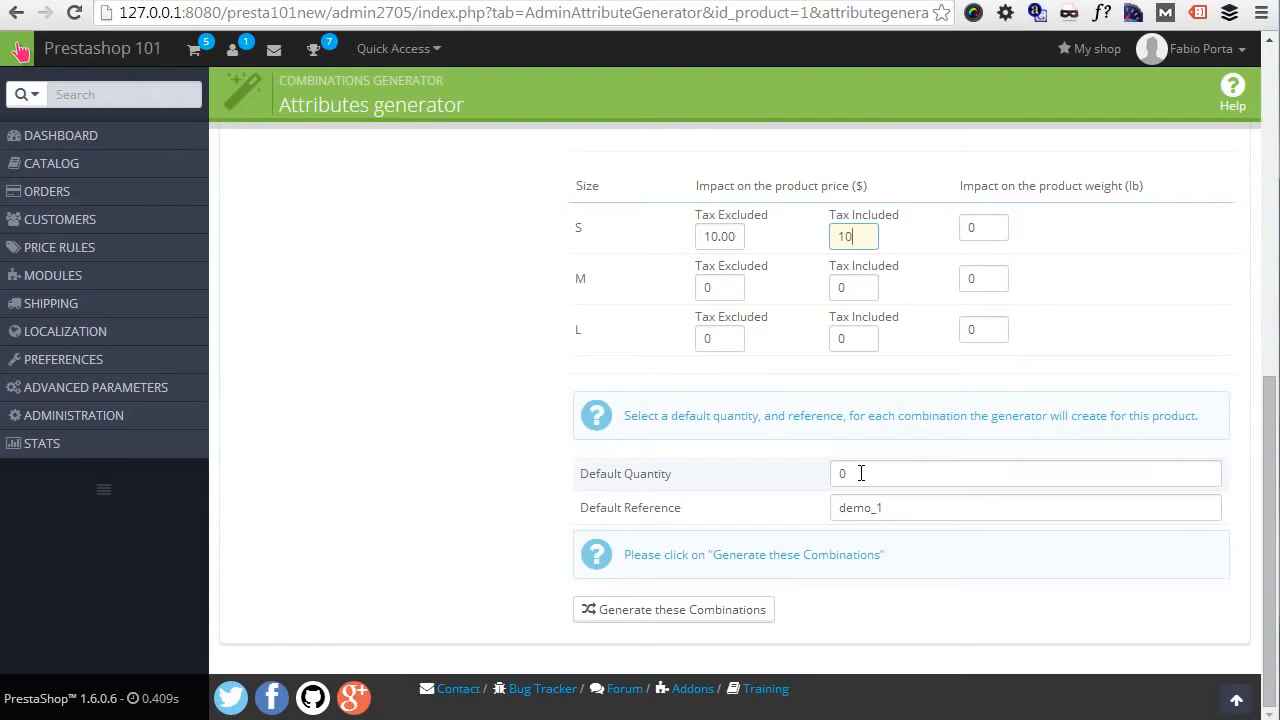
left_click(860, 473)
type("1000")
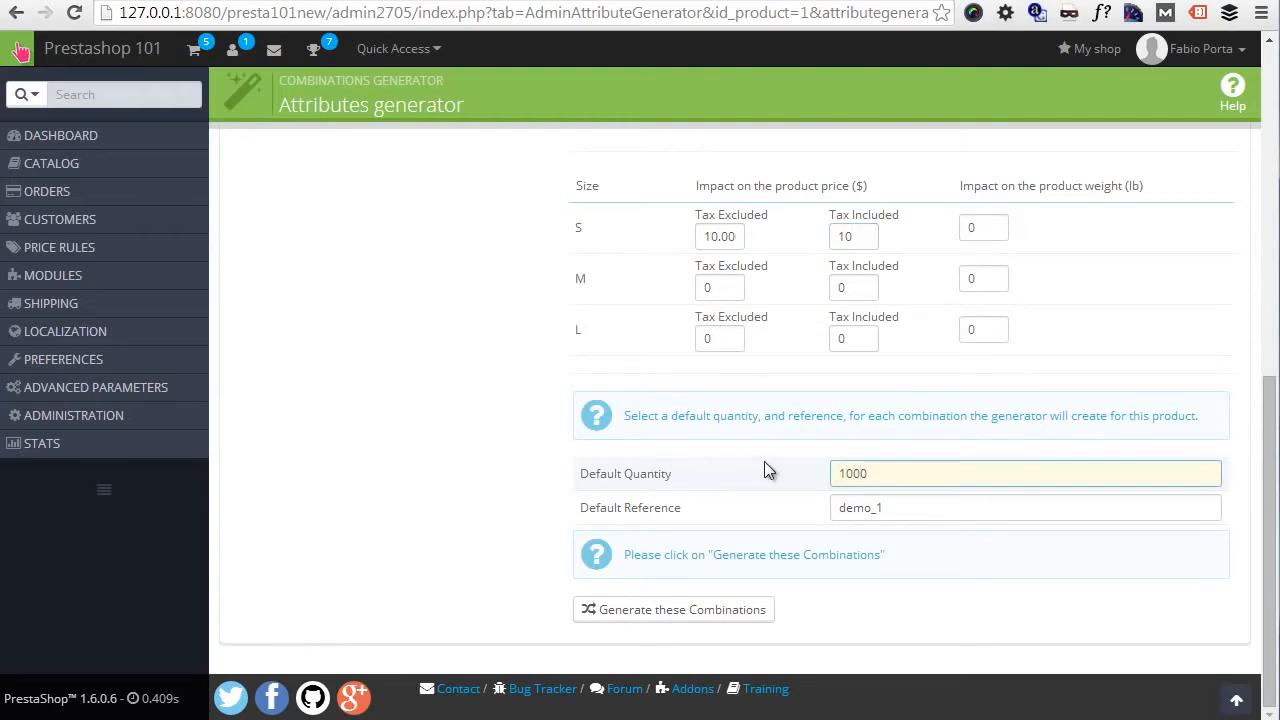
key("BackSpace")
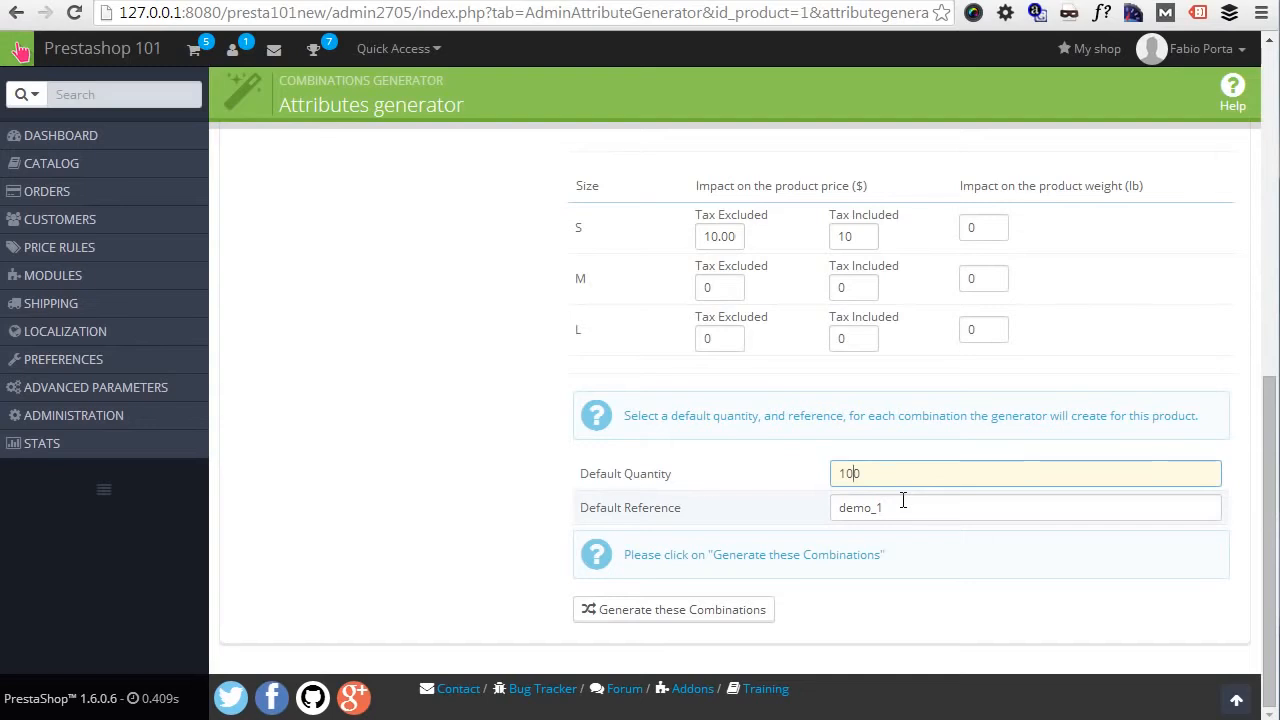
left_click(900, 507)
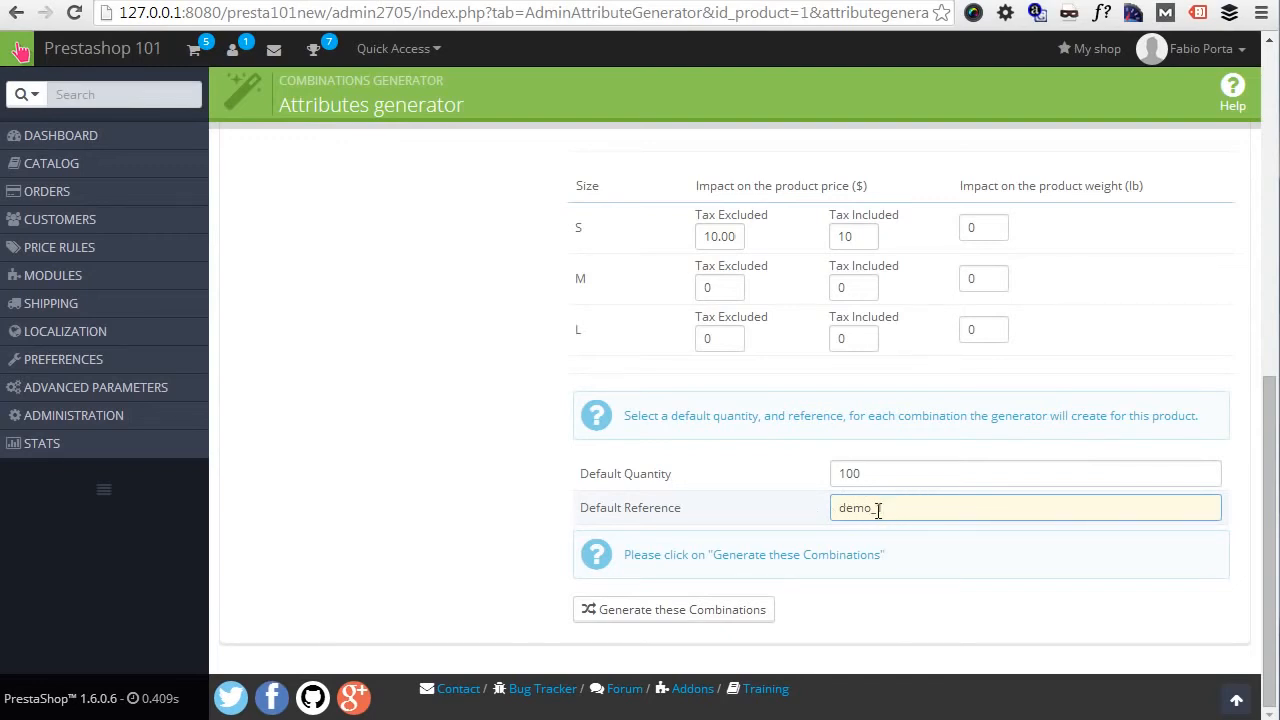
left_click(735, 614)
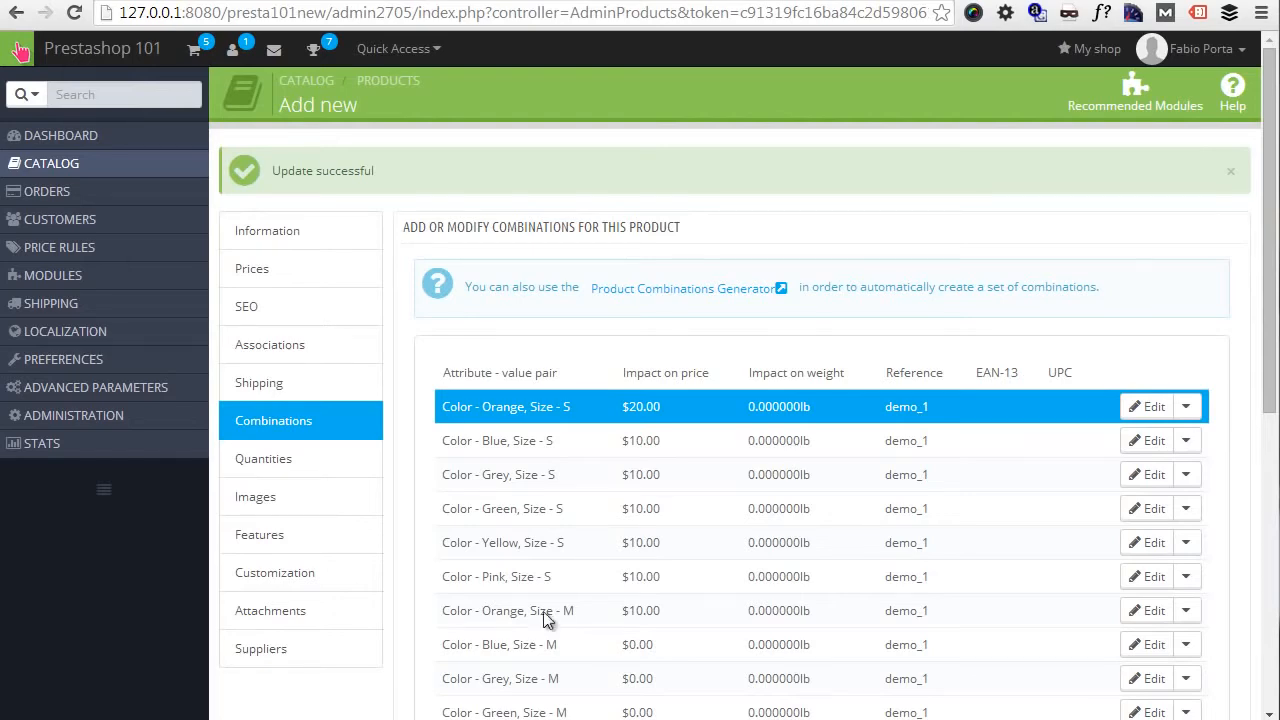
- Delete the combination with color Green and size L, confirming the deletion
scroll(1105, 310, "down", 4)
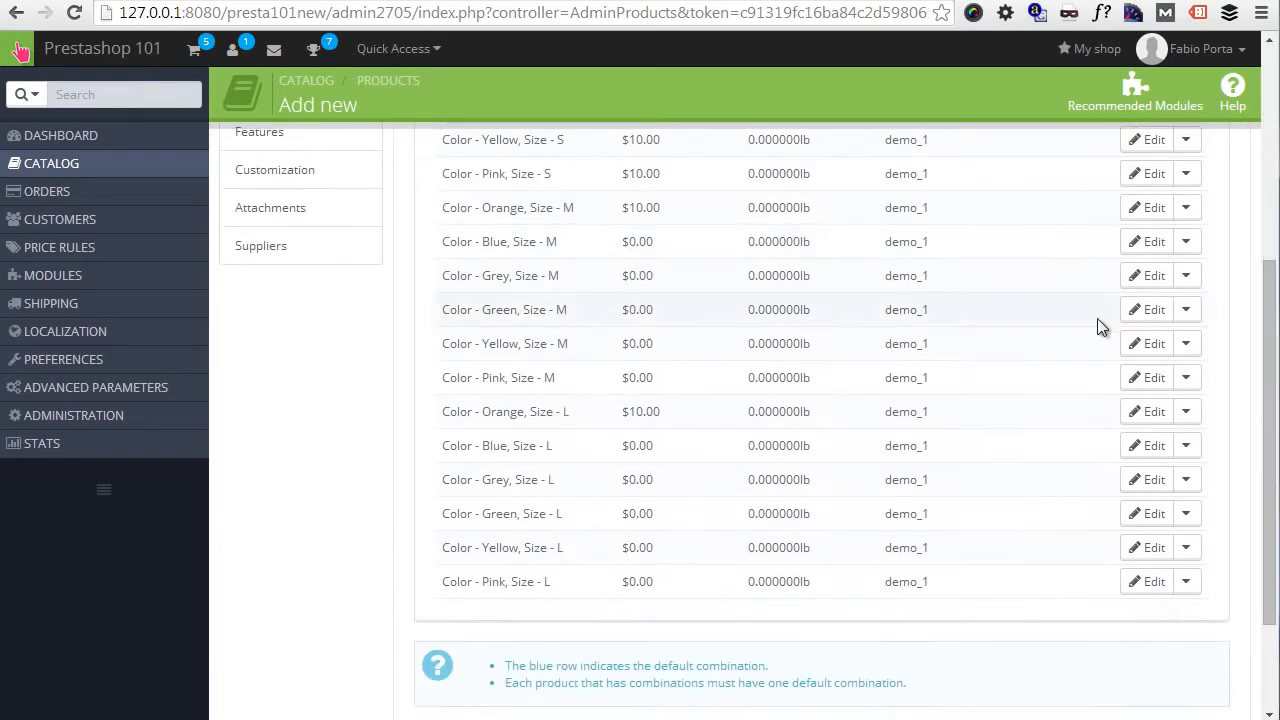
left_click(1185, 513)
left_click(1106, 588)
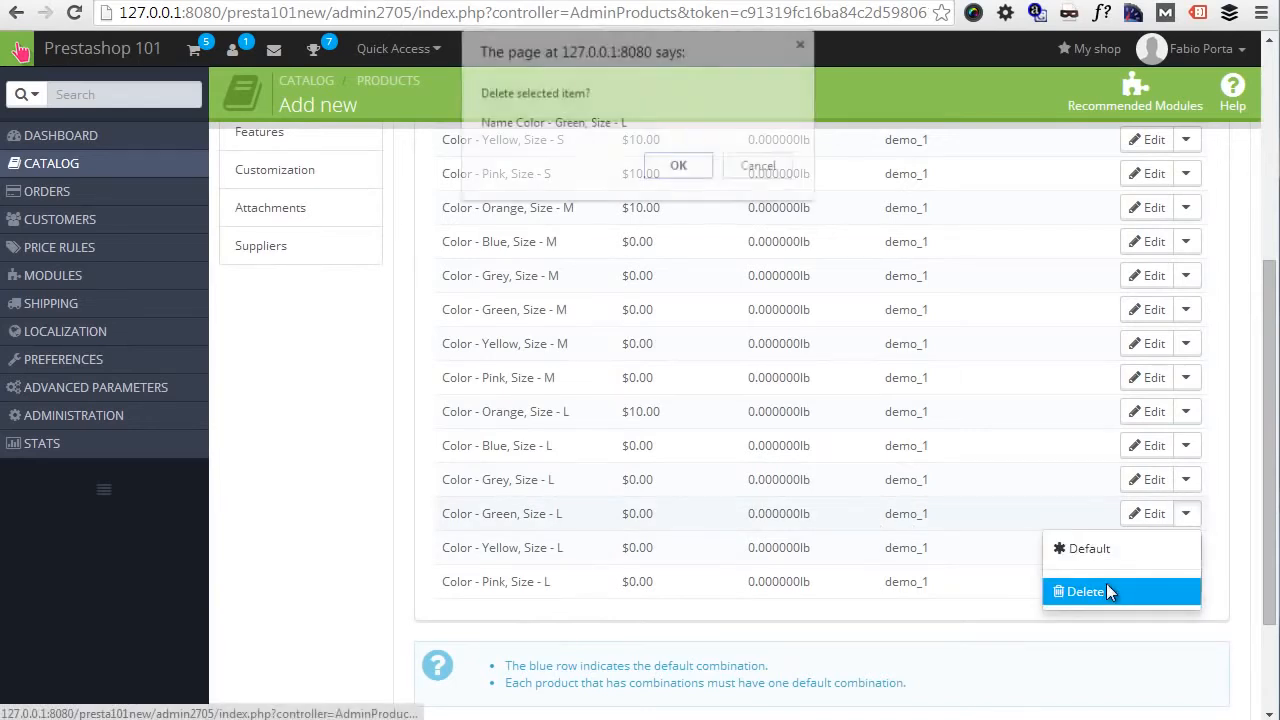
left_click(695, 167)
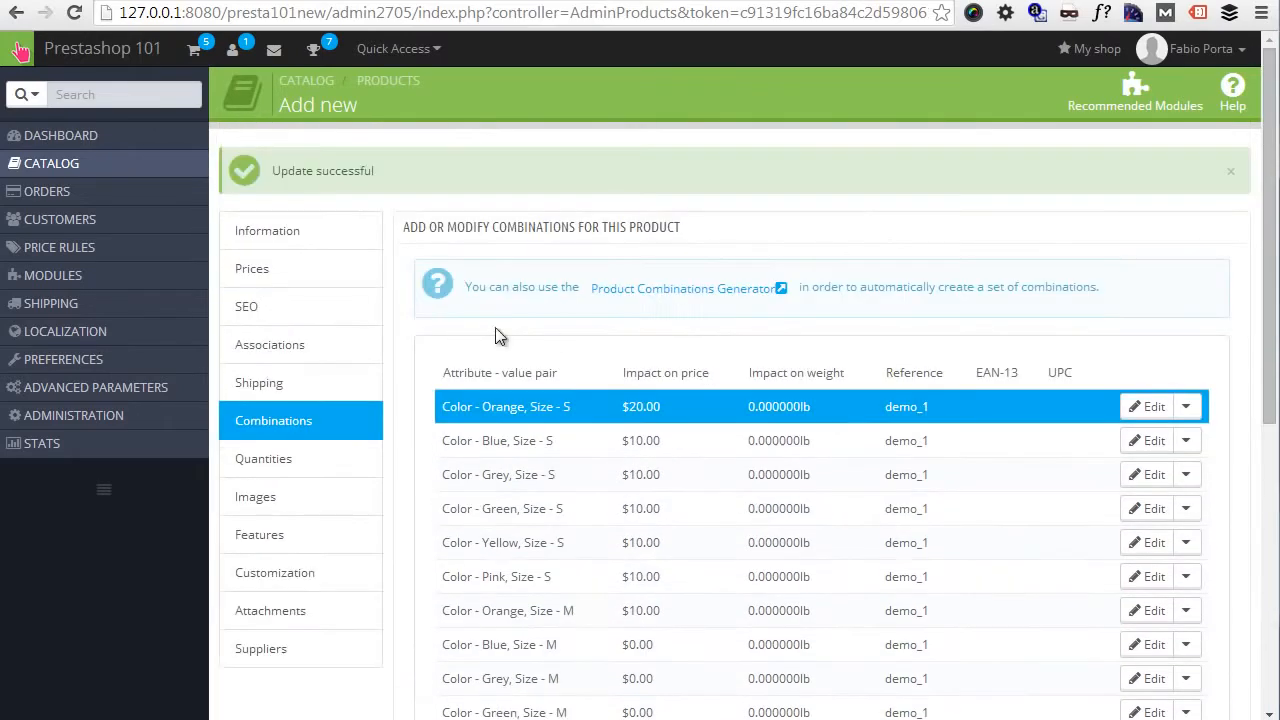
- Open the catalog's product attributes, examine the values of the Size attribute, and return to the attribute list
left_click(116, 165)
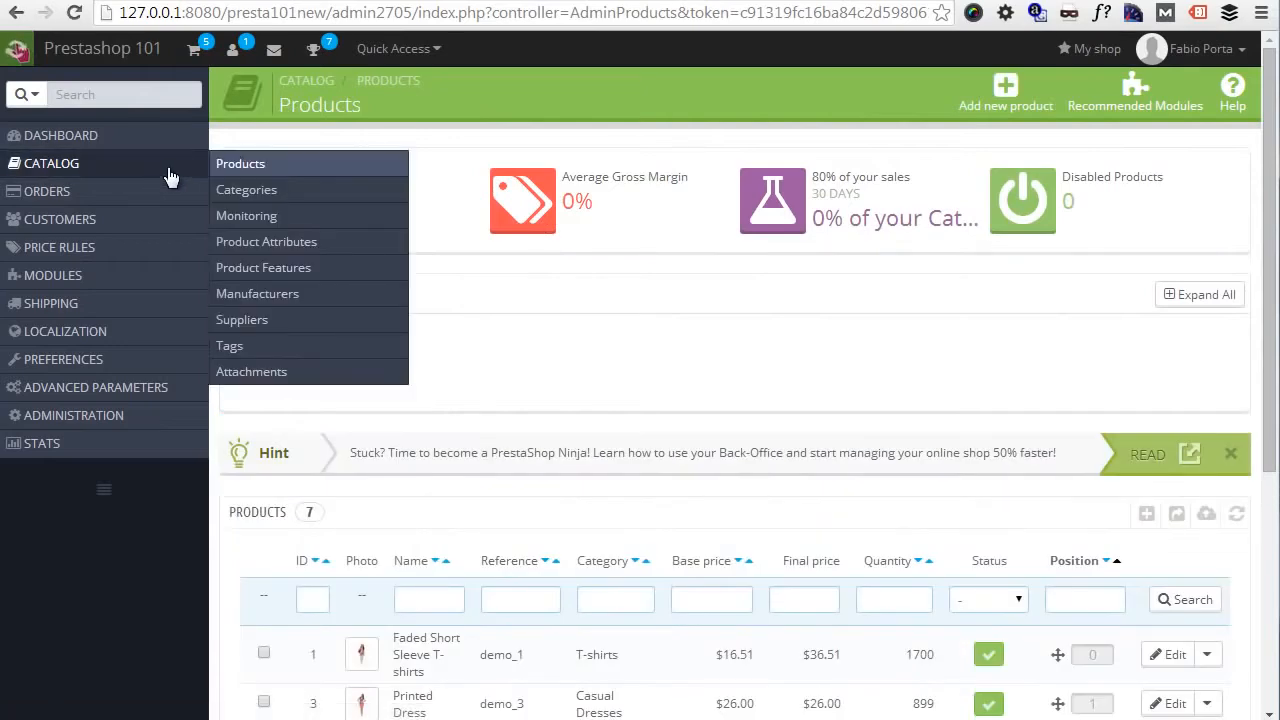
left_click(288, 243)
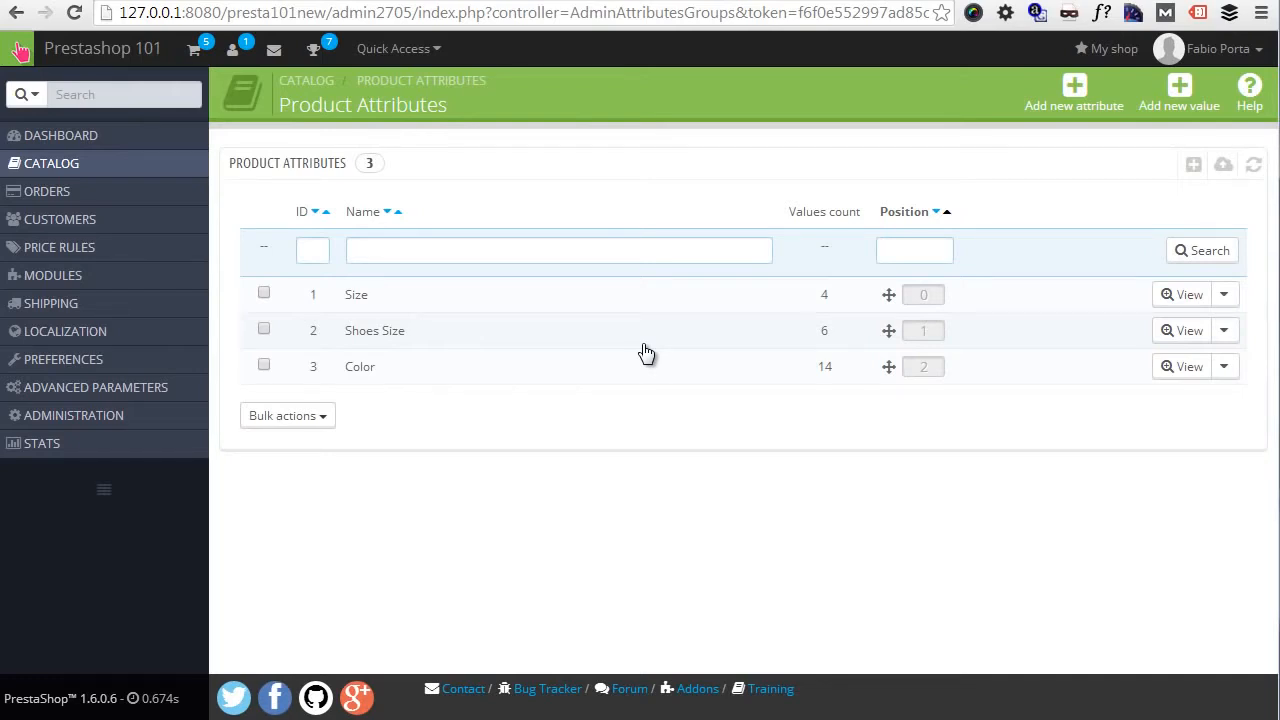
left_click(611, 312)
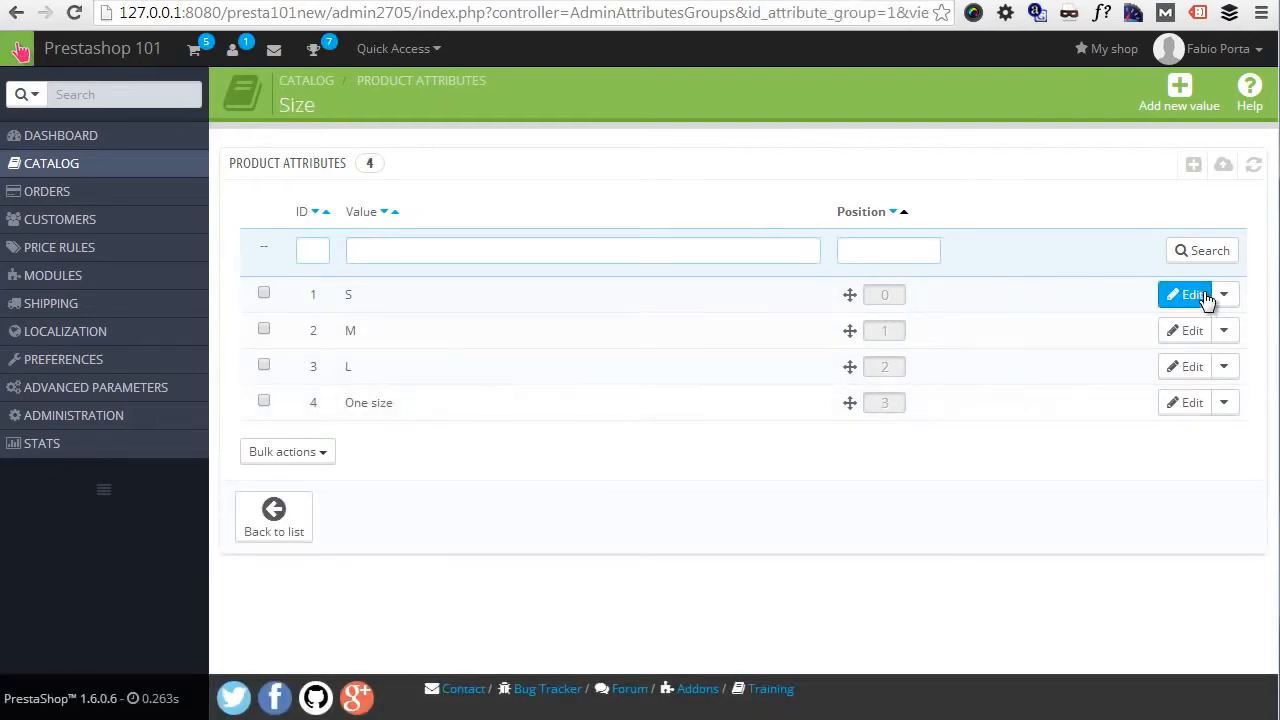
left_click(1207, 300)
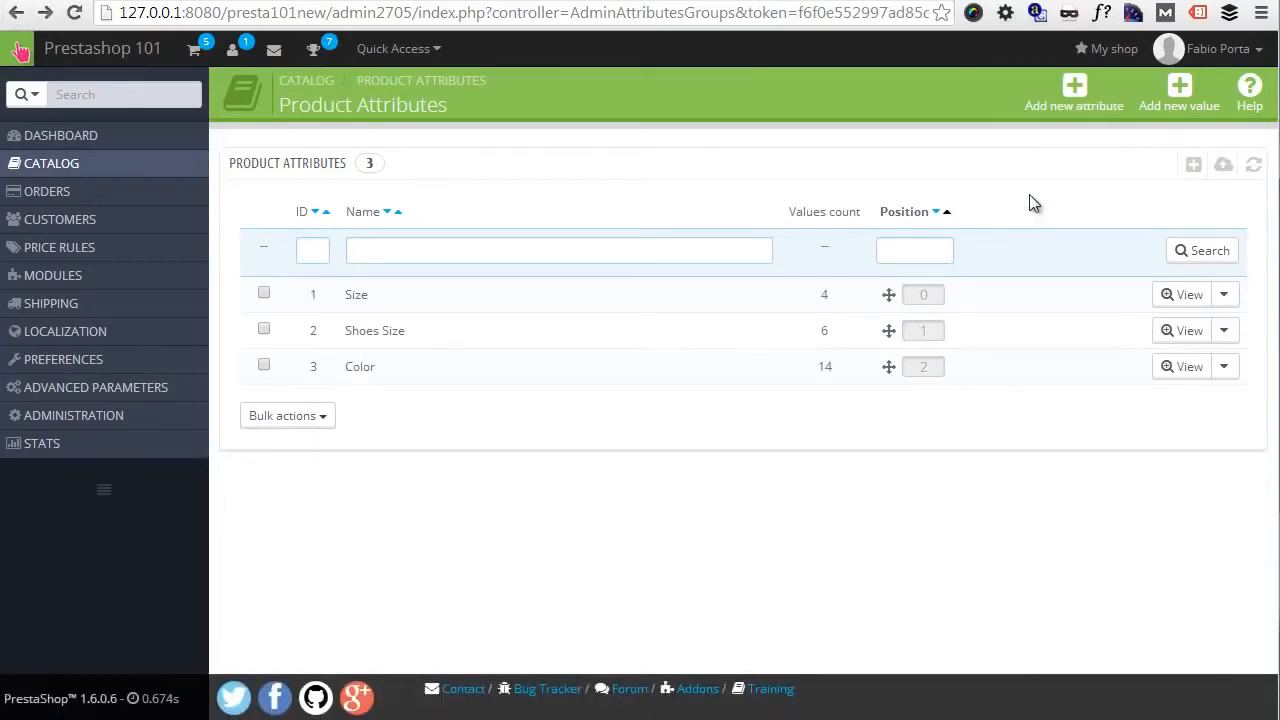
- Start a new product attribute with both the name and the public name set to Texture
left_click(1077, 95)
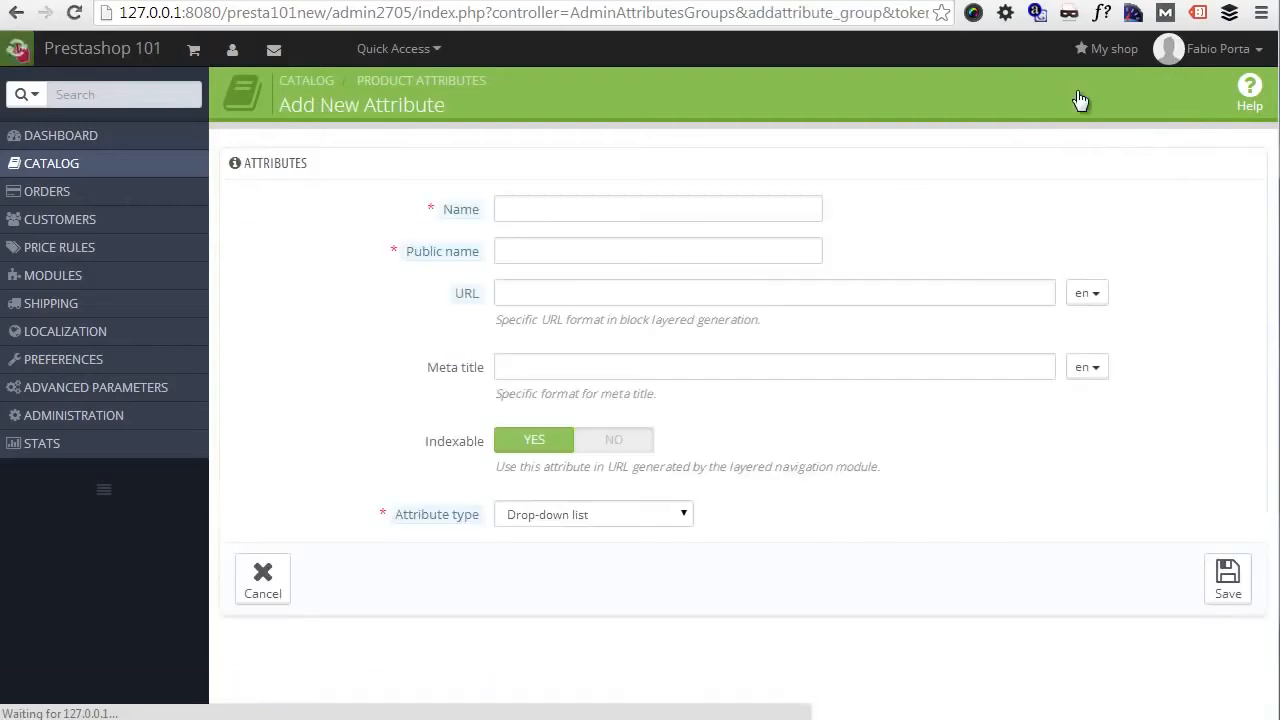
left_click(571, 209)
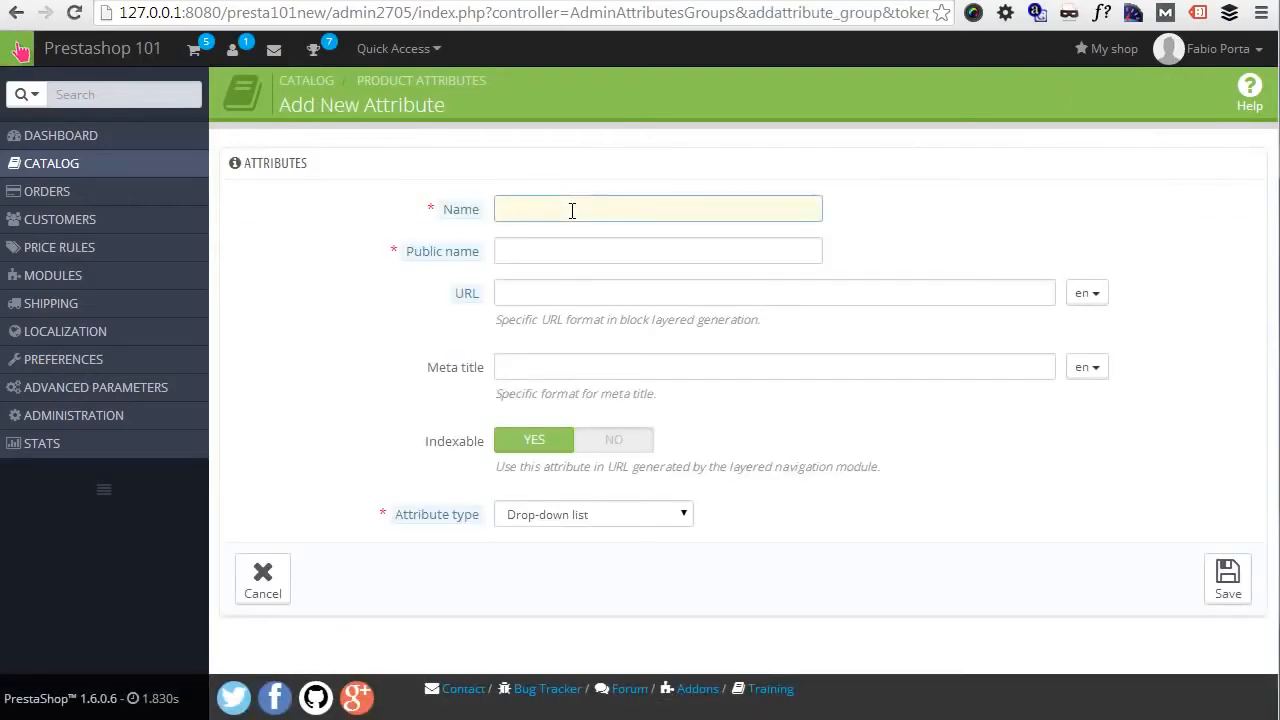
type("TextureTexture")
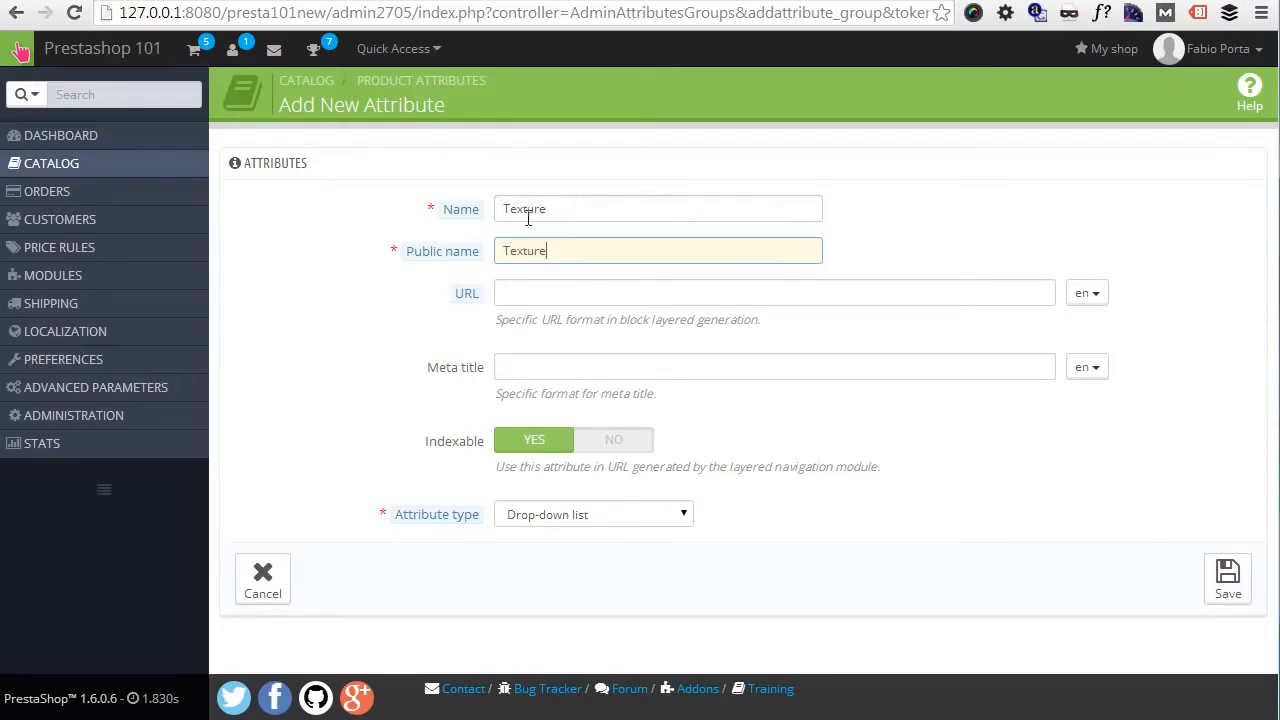
mouse_move(463, 213)
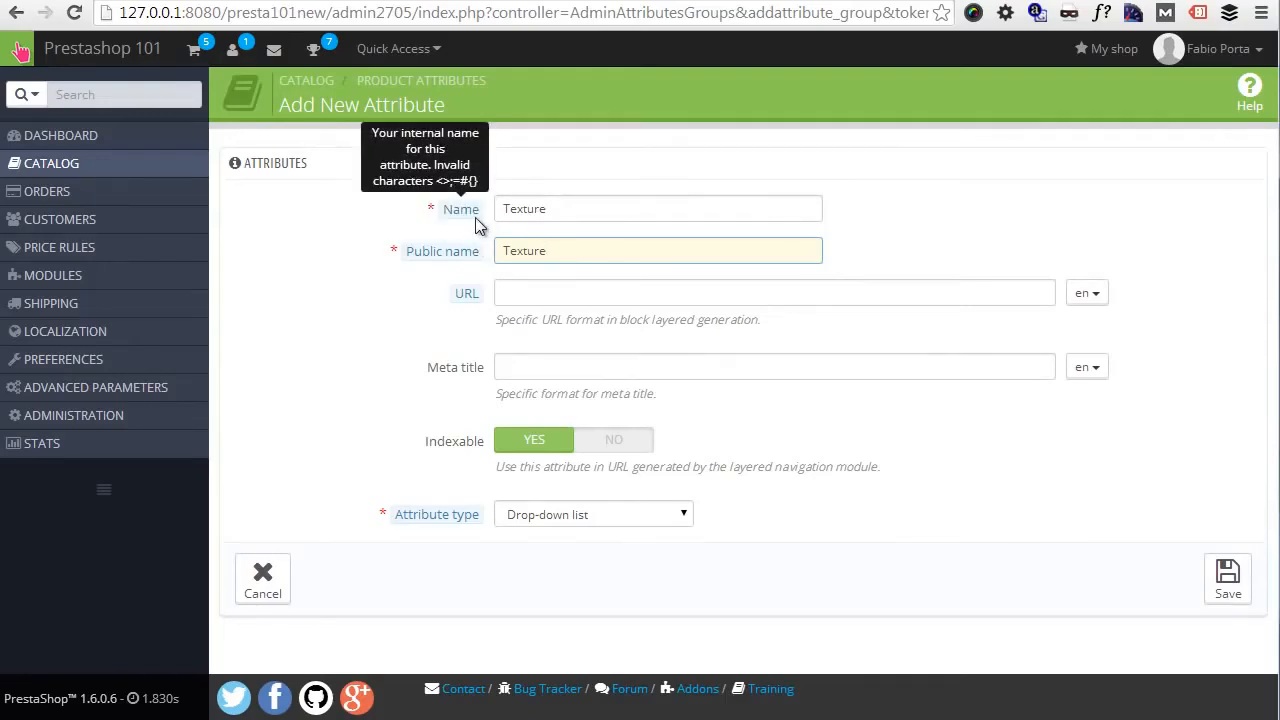
mouse_move(474, 250)
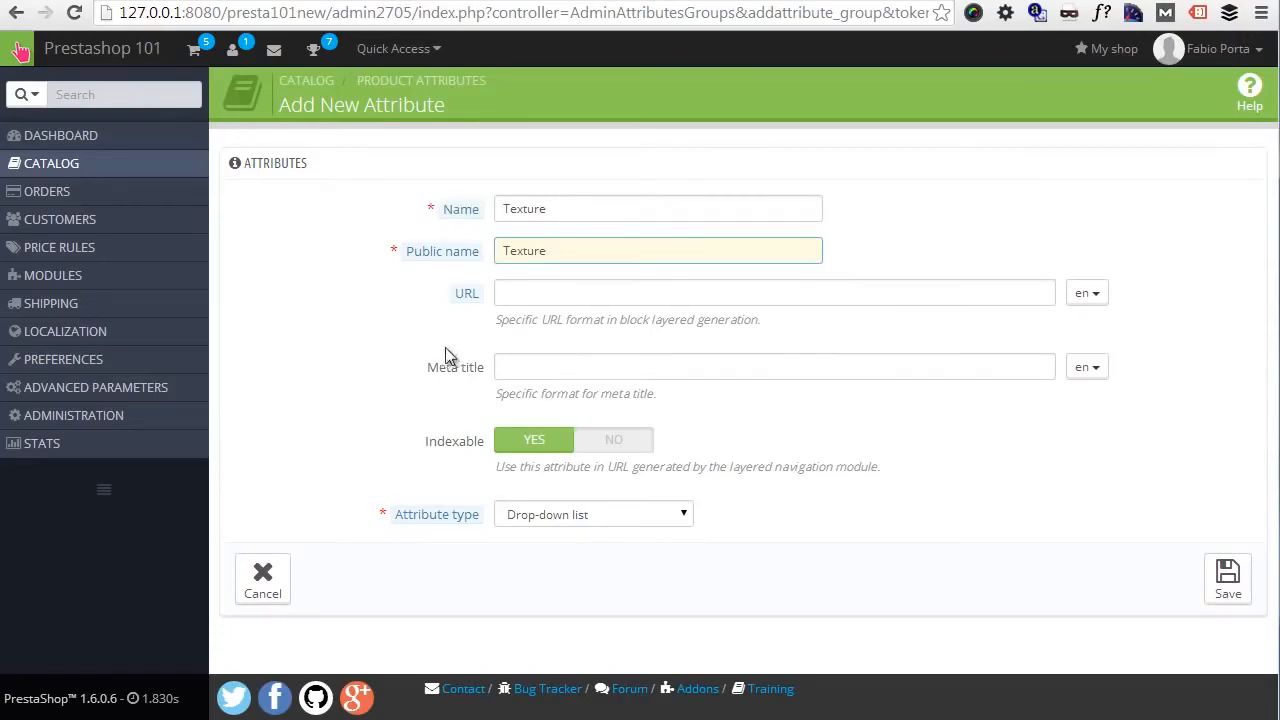
left_click(514, 366)
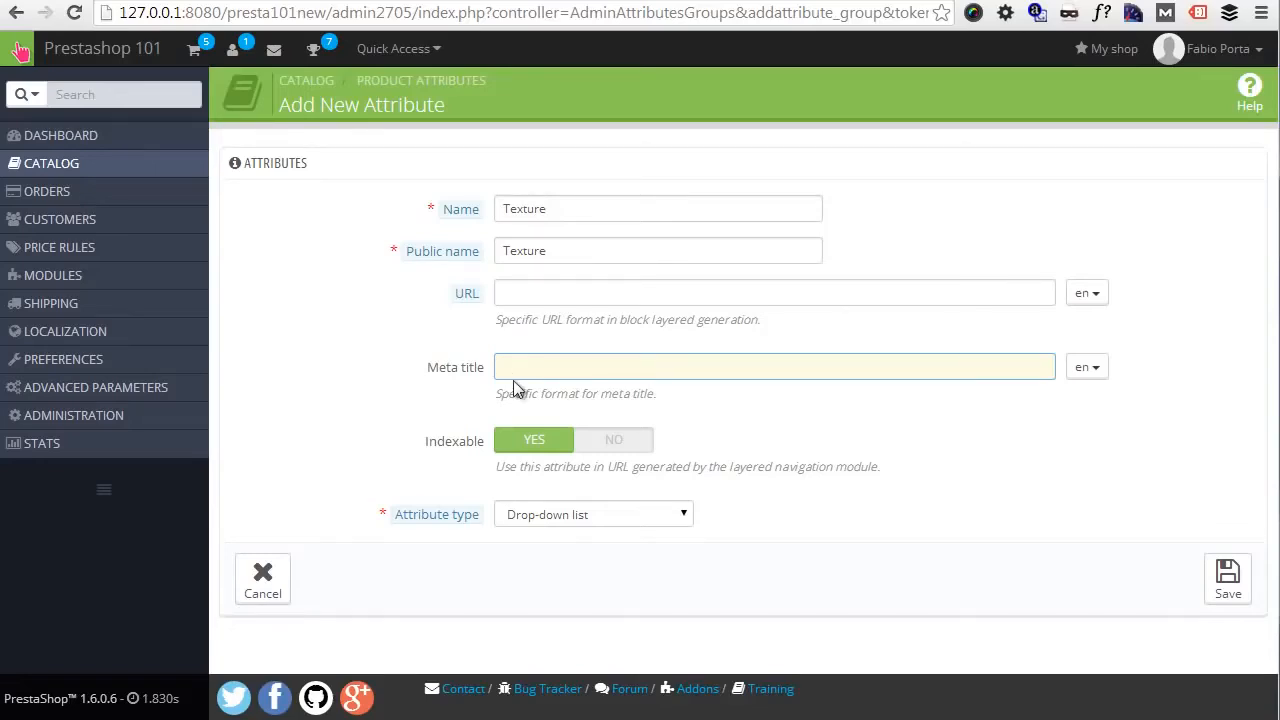
- Compare the available attribute types with the Size and Color selectors on the storefront page of the Faded Short Sleeve T-shirts
left_click(660, 520)
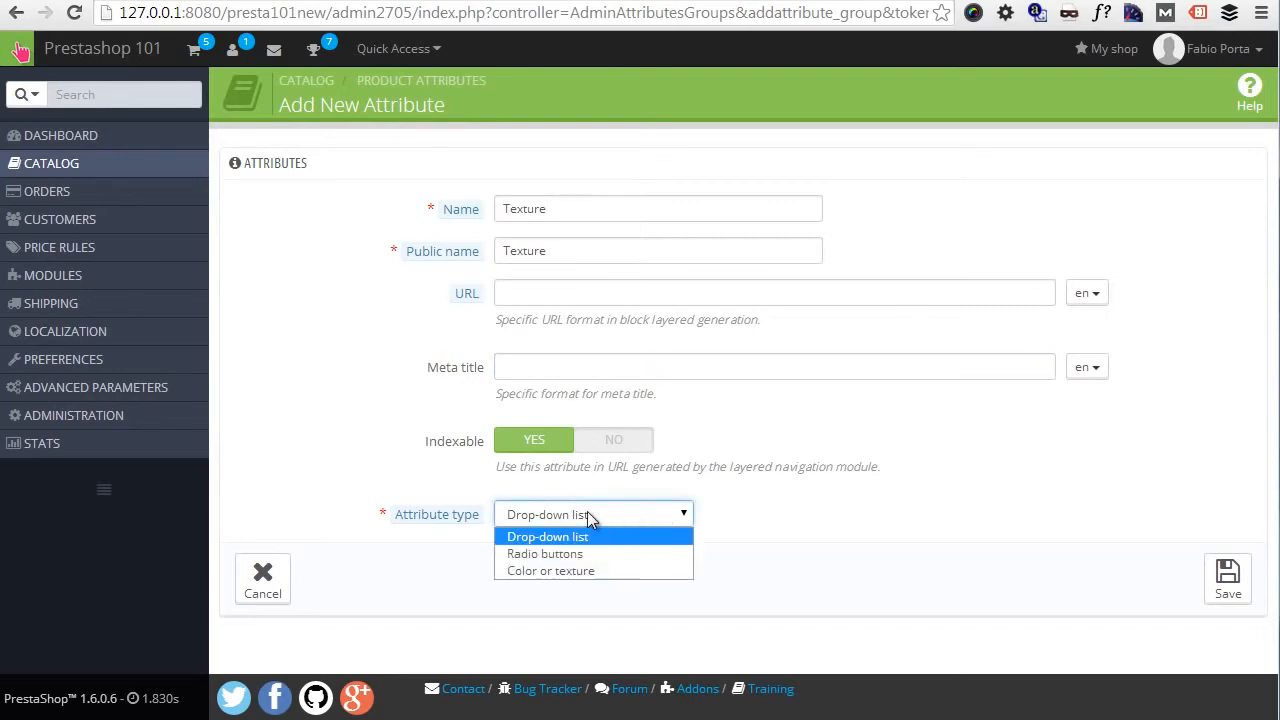
left_click(163, 1)
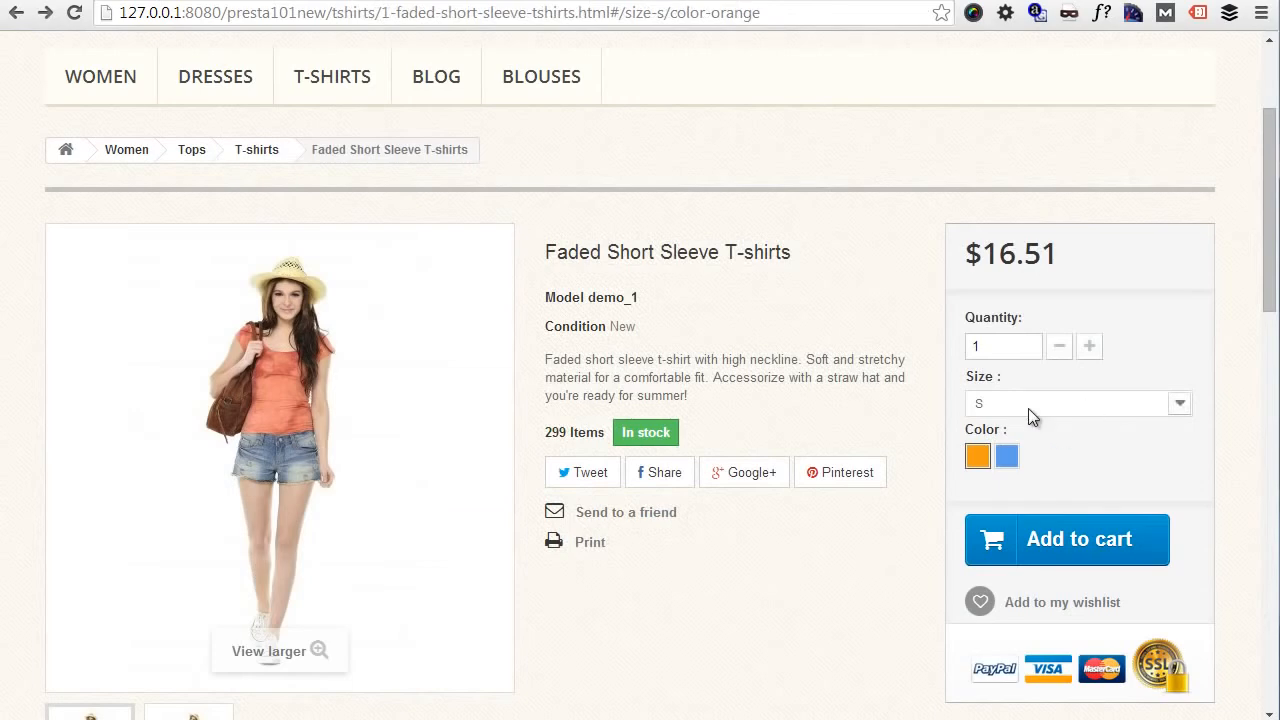
left_click(100, 2)
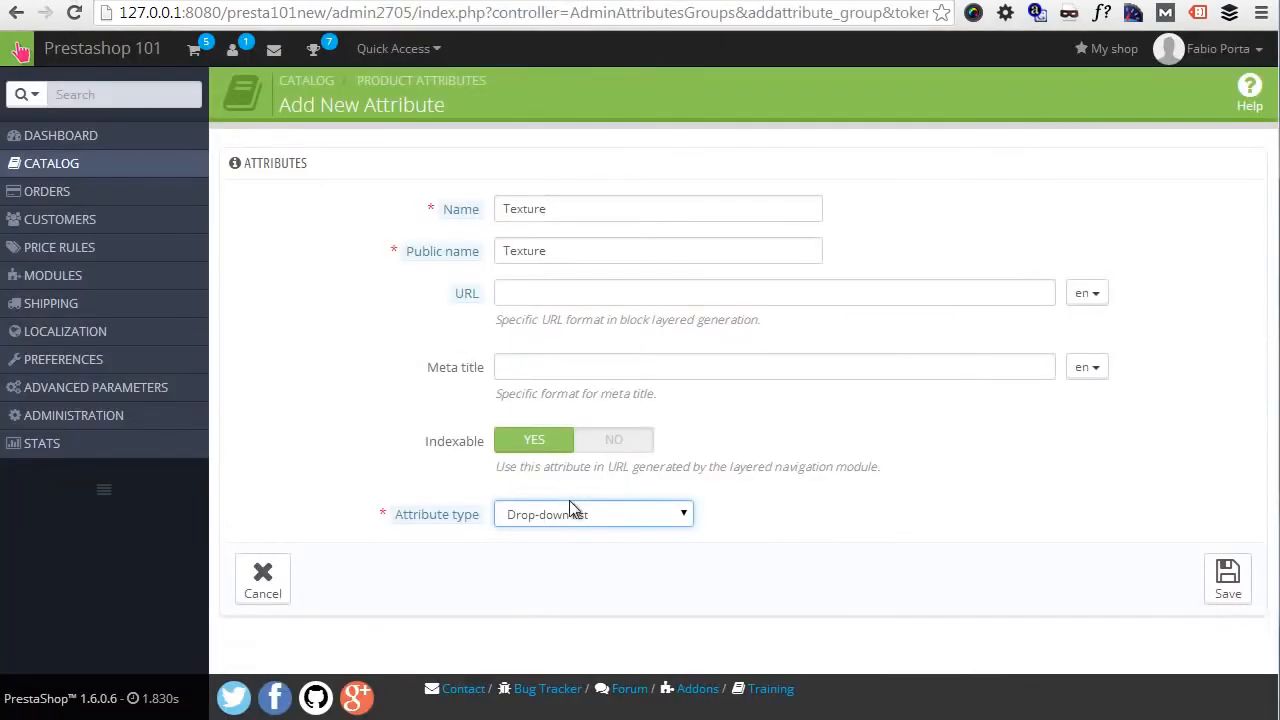
left_click(569, 508)
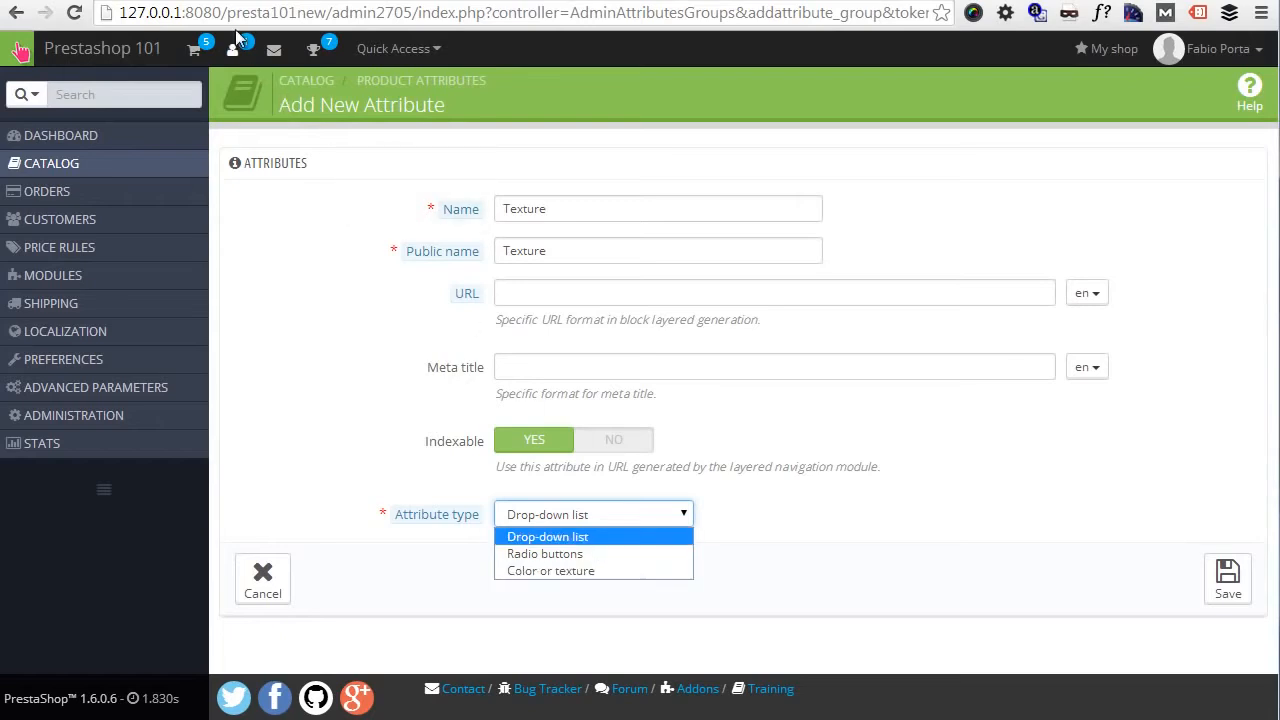
key("Escape")
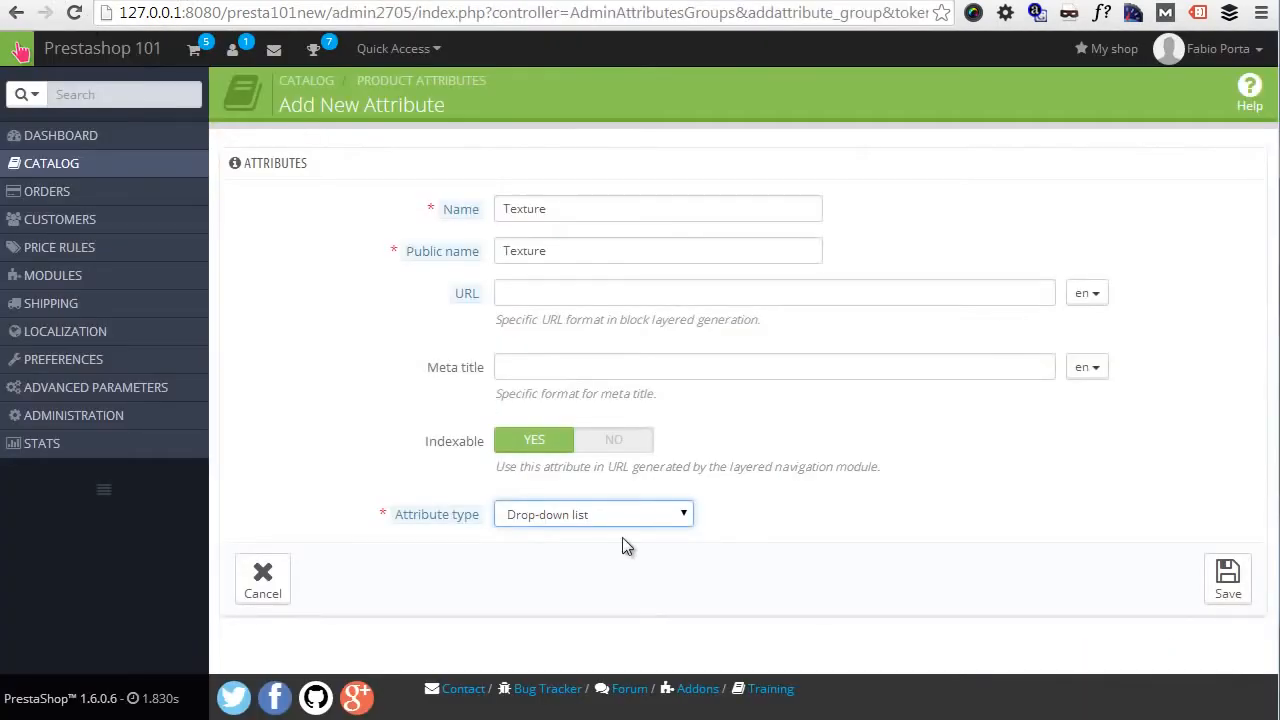
- Set the Texture attribute's type to Color or texture and save the new attribute
left_click(606, 519)
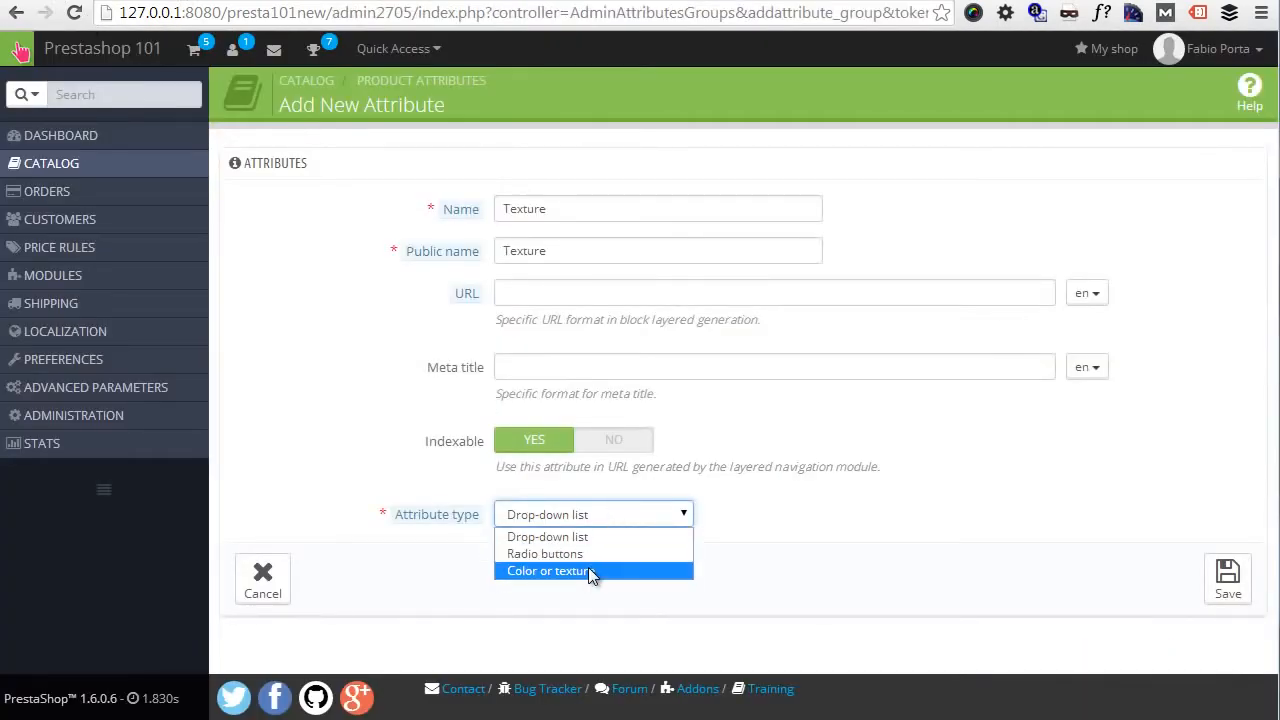
left_click(588, 567)
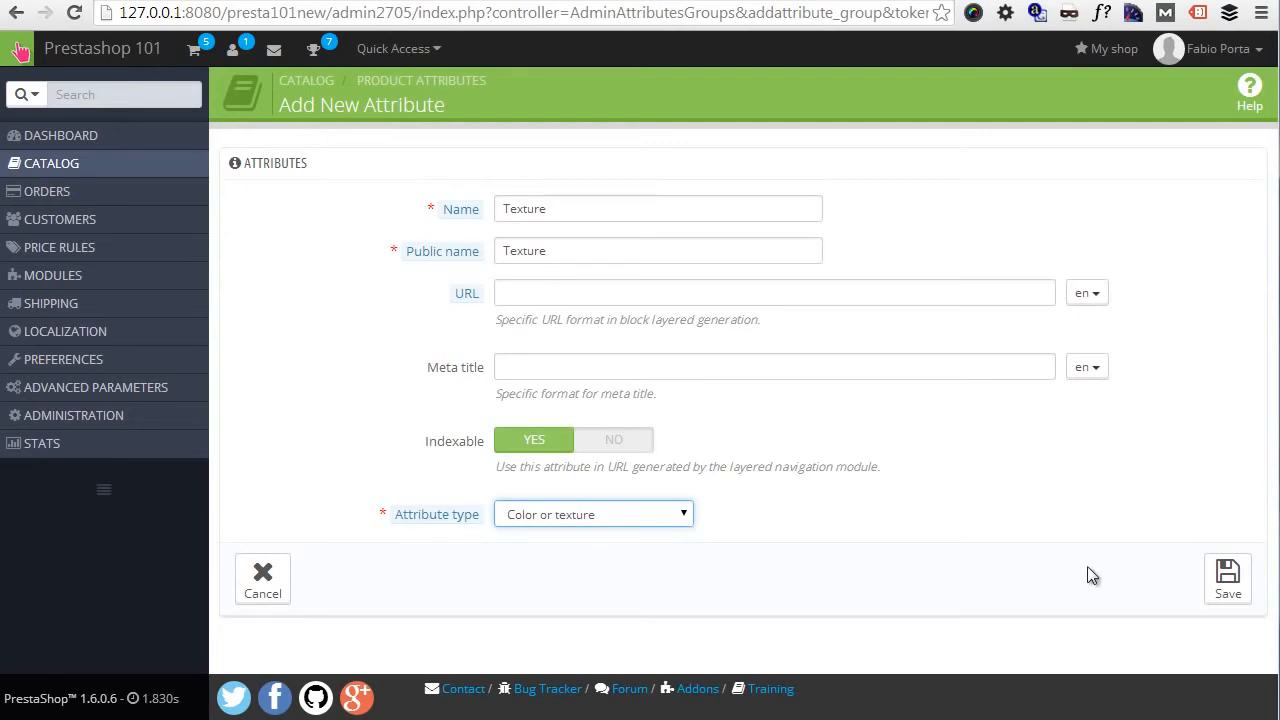
left_click(1220, 578)
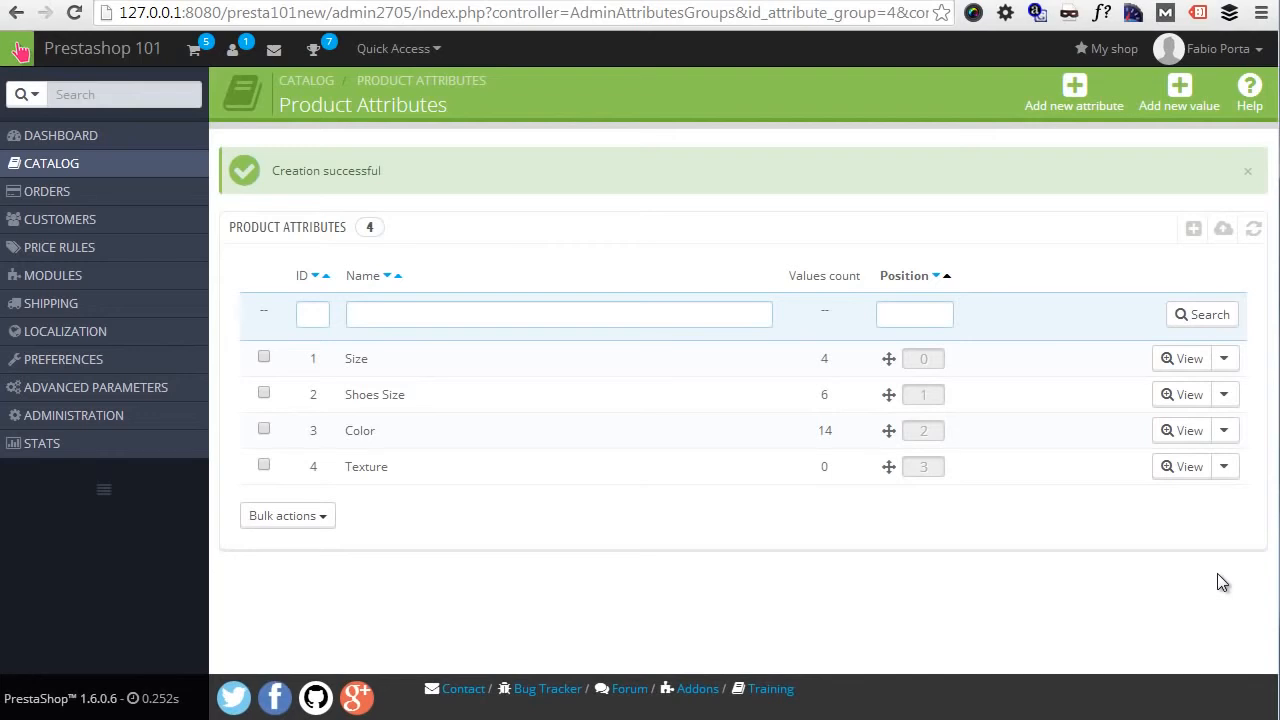
- Open the Texture attribute and start a new value named Something for it
left_click(743, 468)
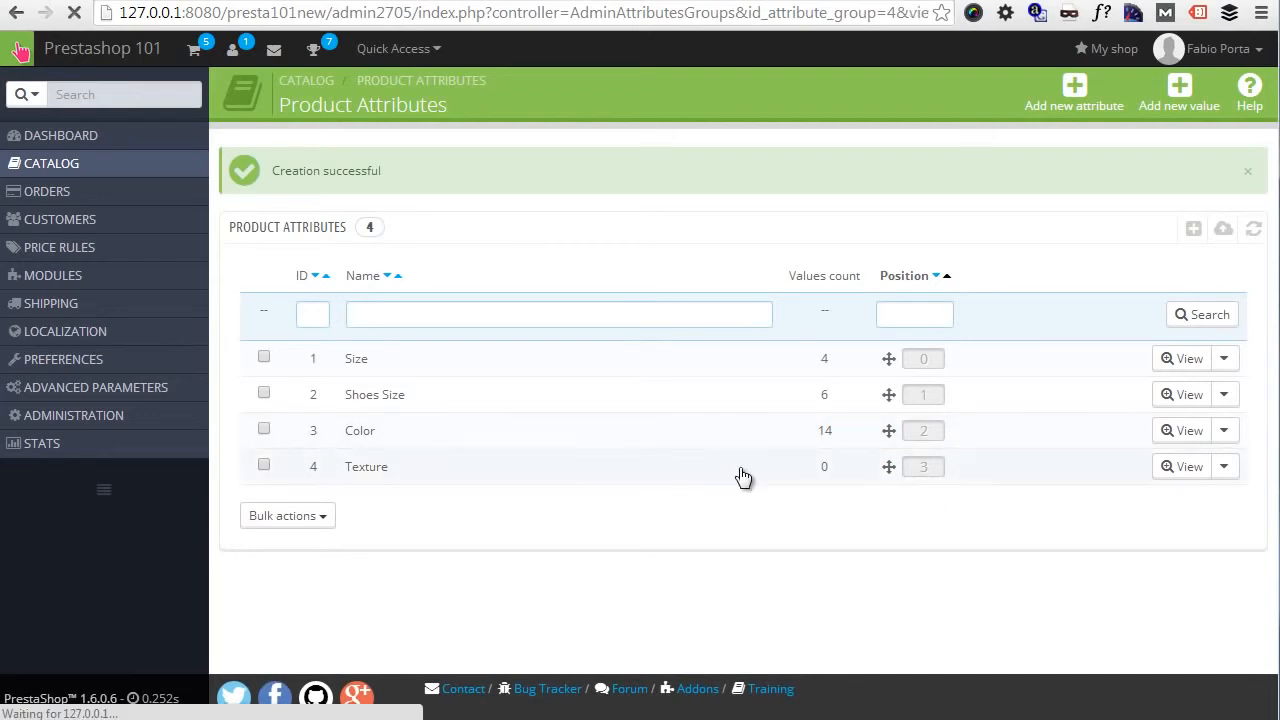
left_click(1178, 100)
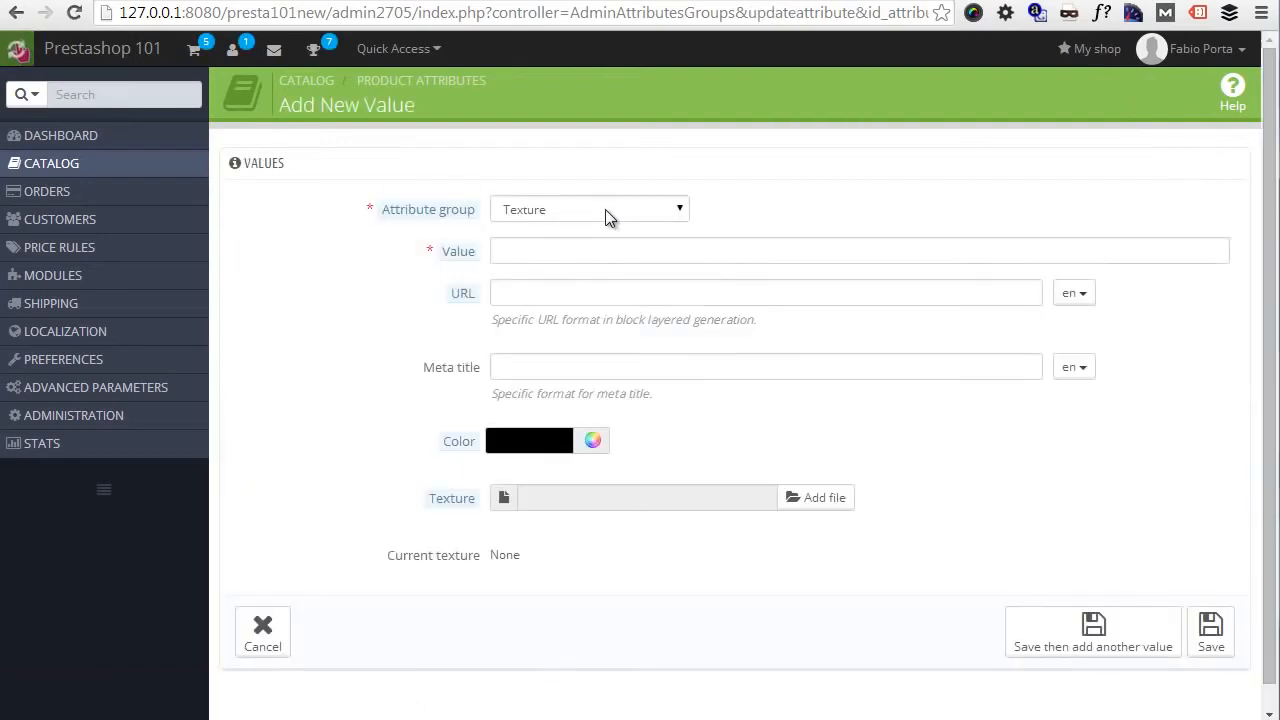
left_click(569, 247)
type("Something")
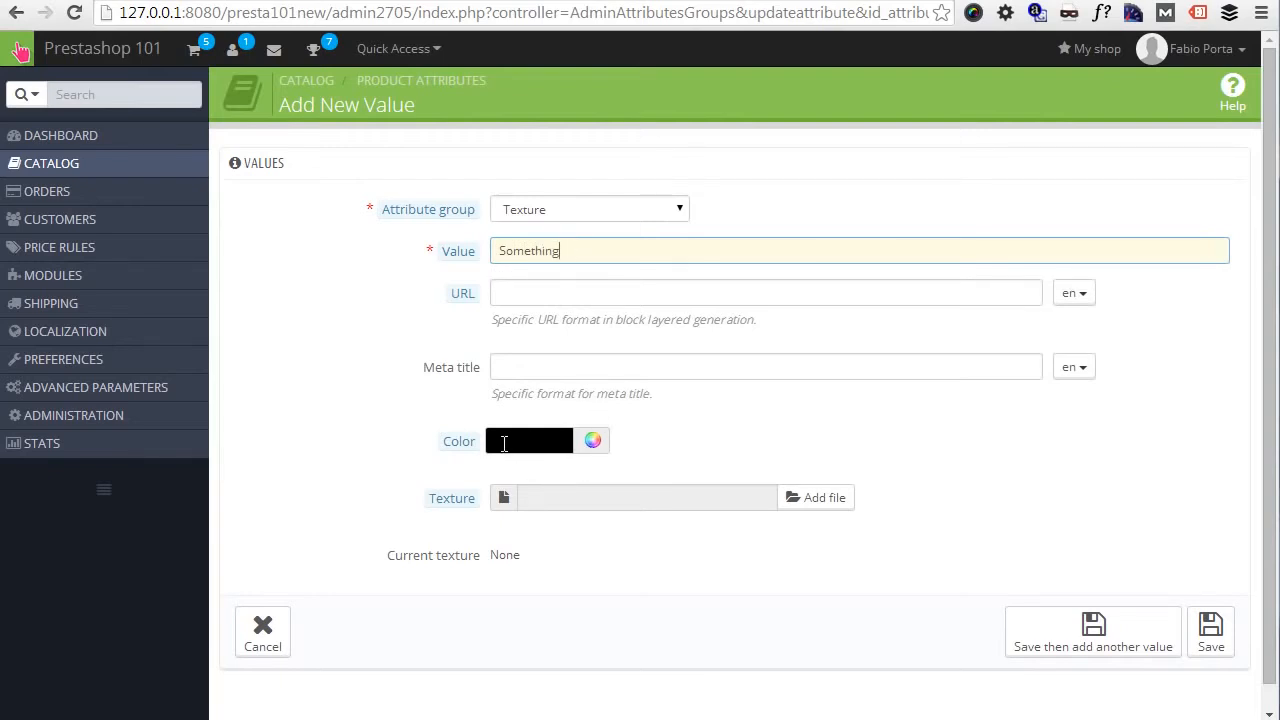
- Attach the image file top-new.jpg as the texture of the new value
left_click(799, 511)
left_click(474, 245)
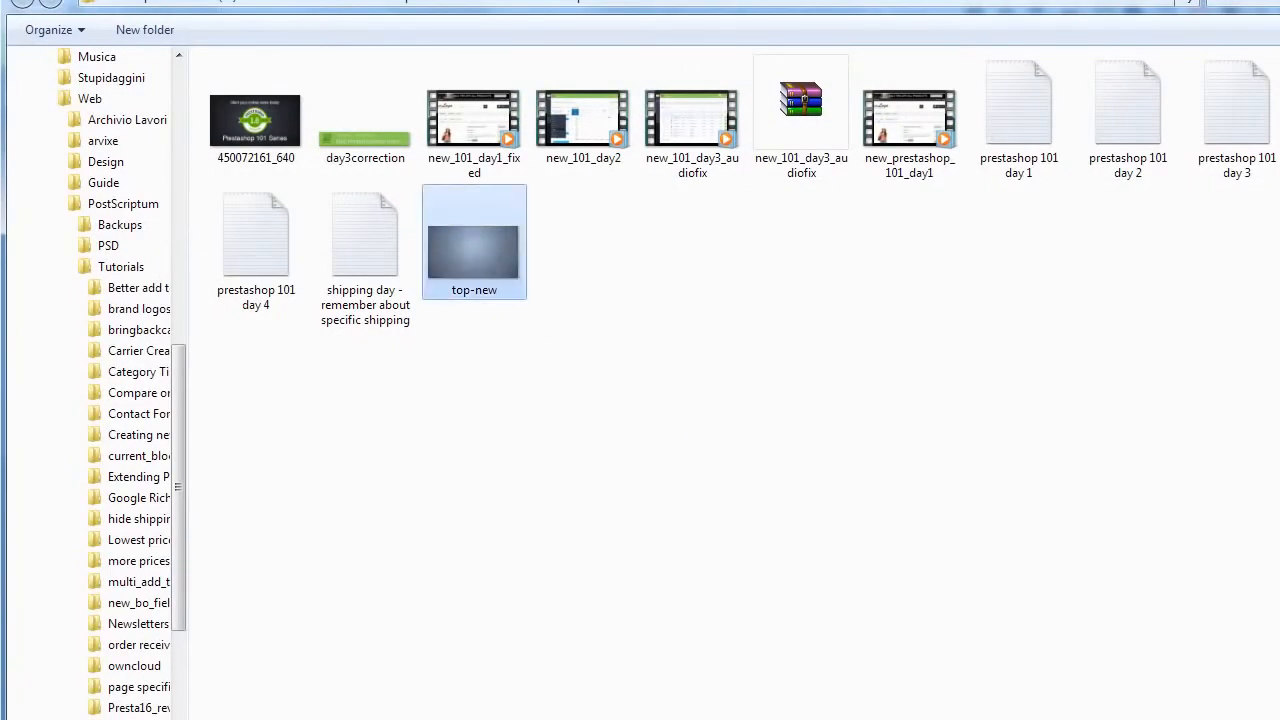
left_click(940, 715)
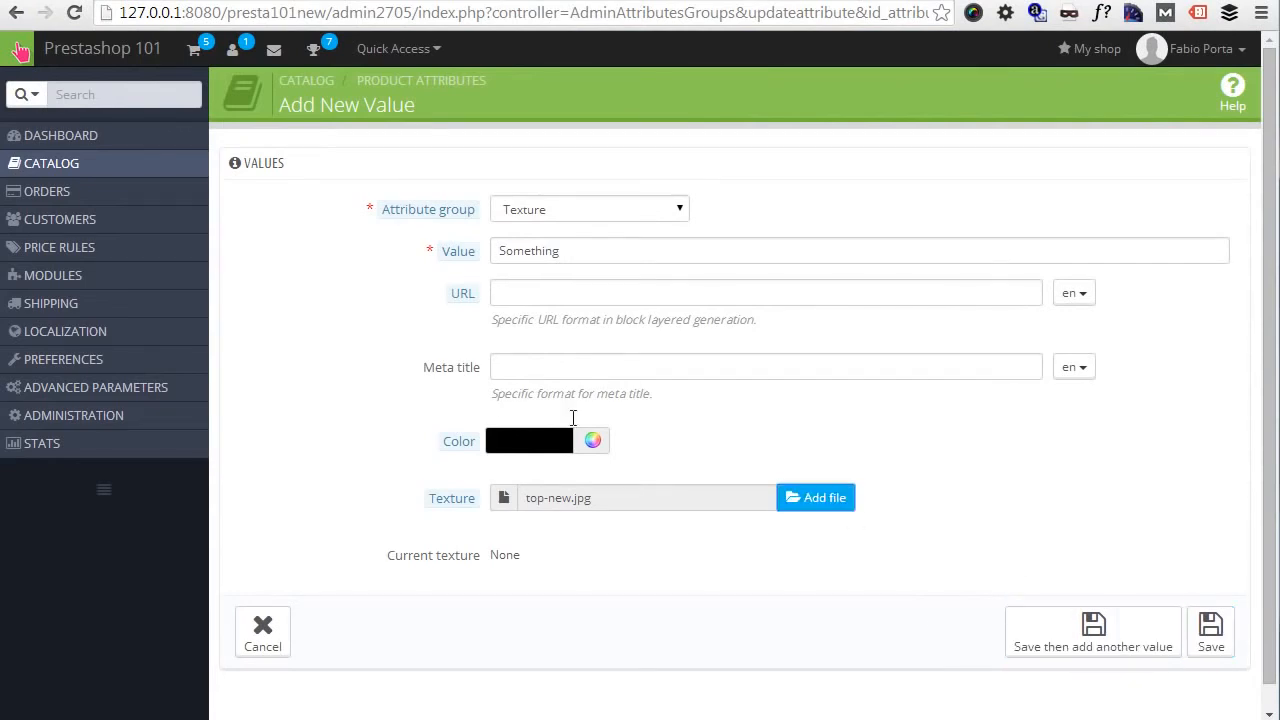
- Set the value's color to the blue #4479ff and save the new Texture value
left_click(592, 441)
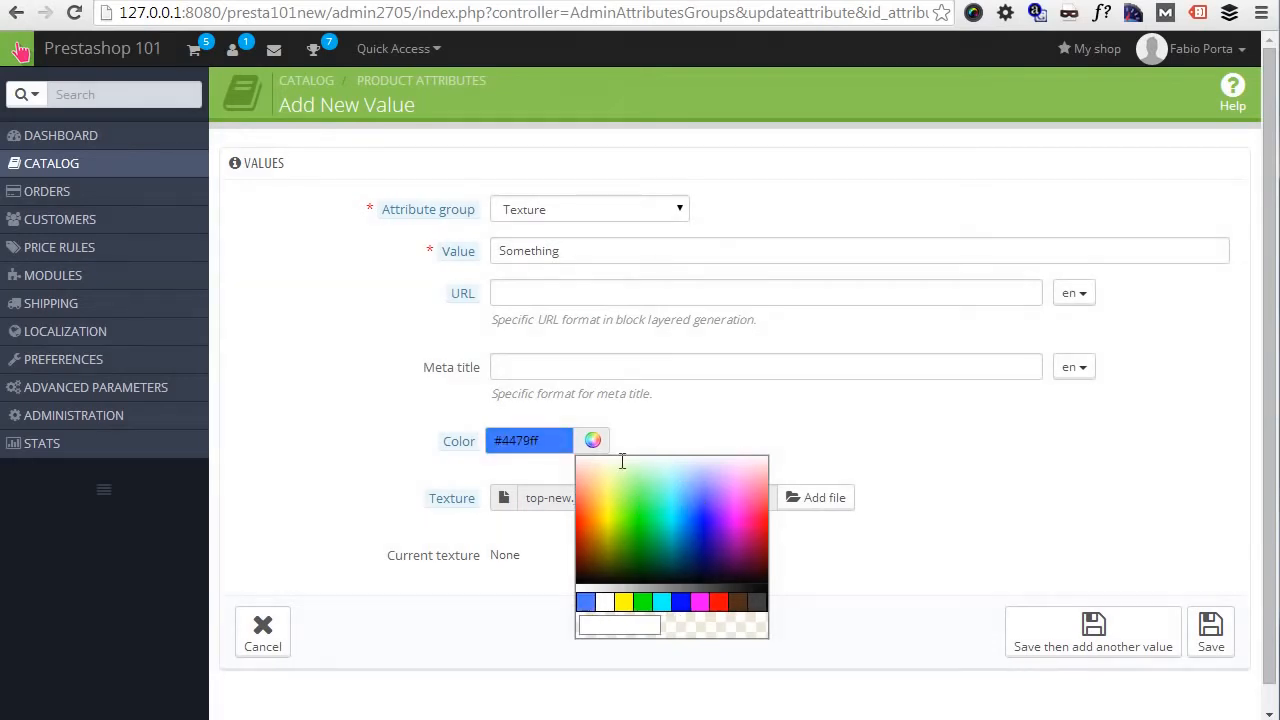
left_click(694, 480)
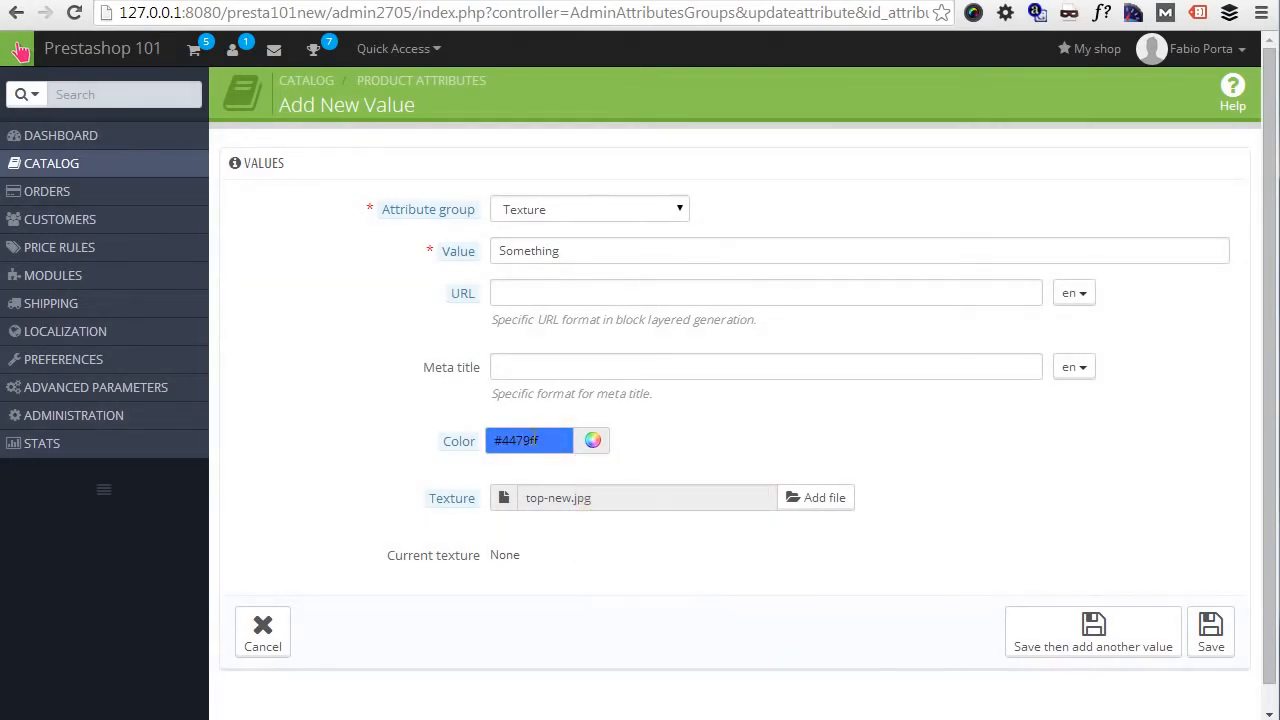
left_click(1213, 640)
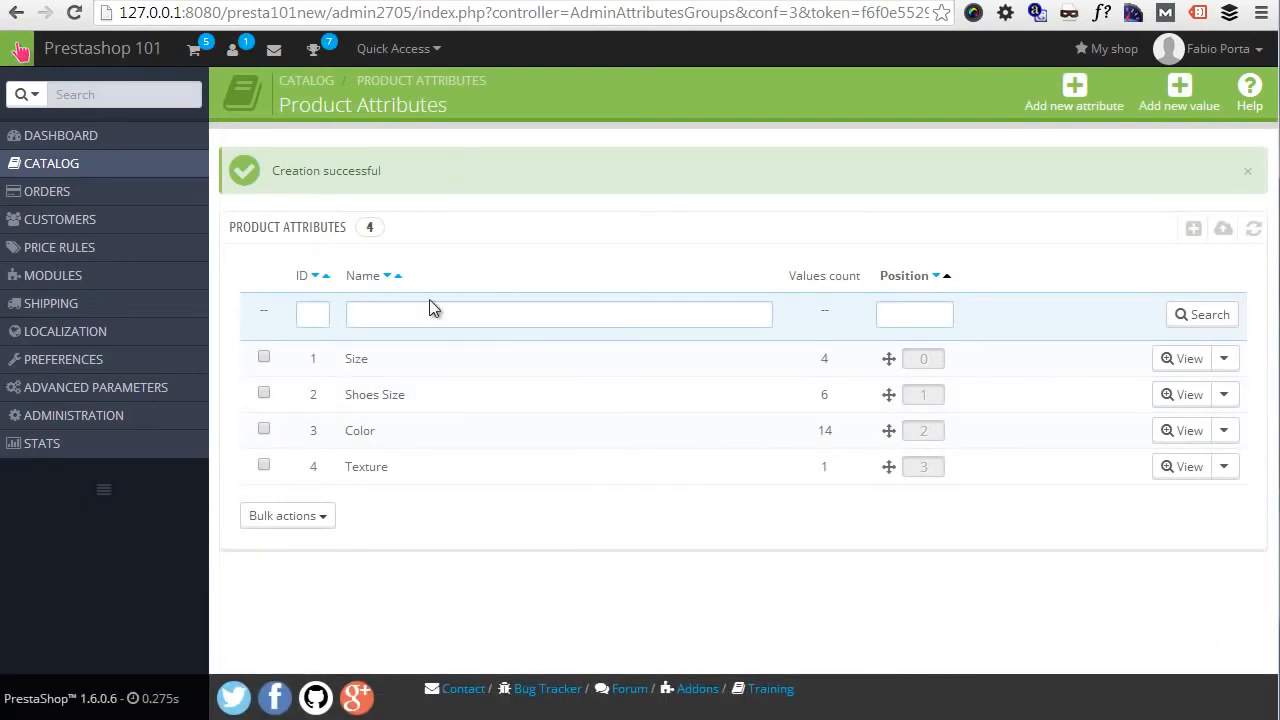
- Open the combinations of the Faded Short Sleeve T-shirts product from the catalog and start a new combination
mouse_move(150, 168)
left_click(242, 165)
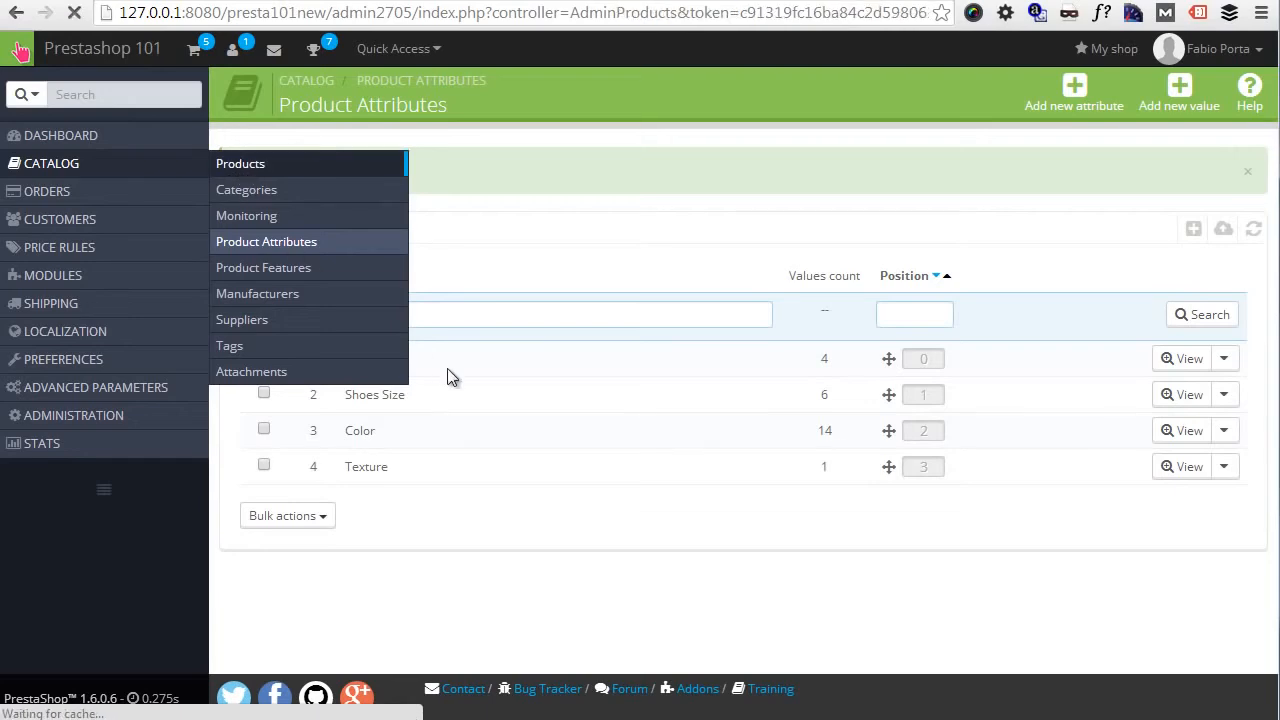
scroll(535, 550, "down", 1)
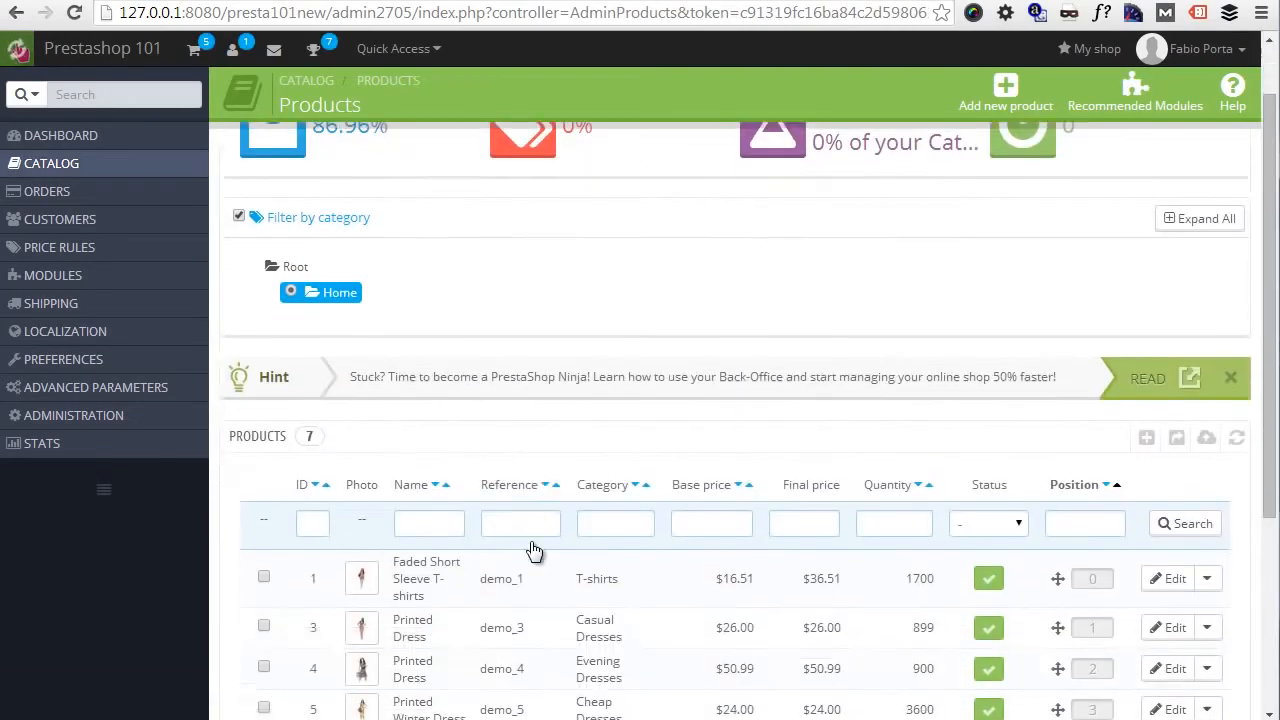
scroll(535, 550, "down", 1)
left_click(461, 486)
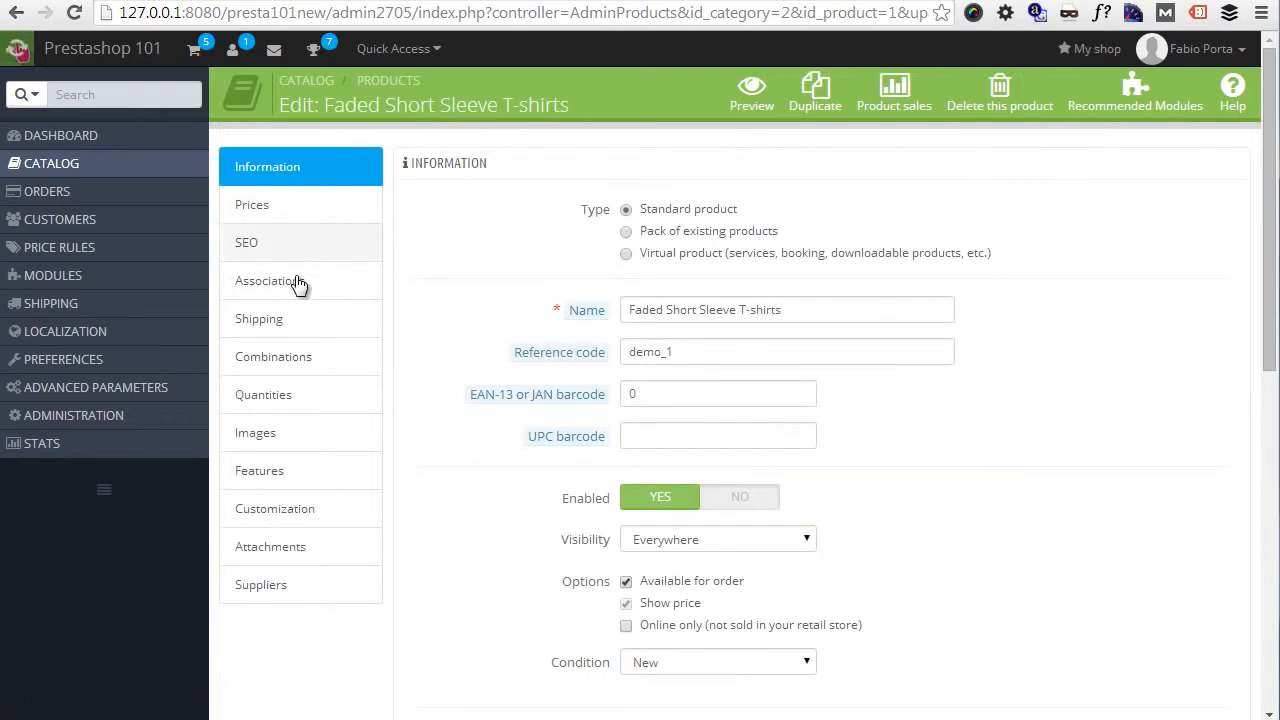
left_click(337, 365)
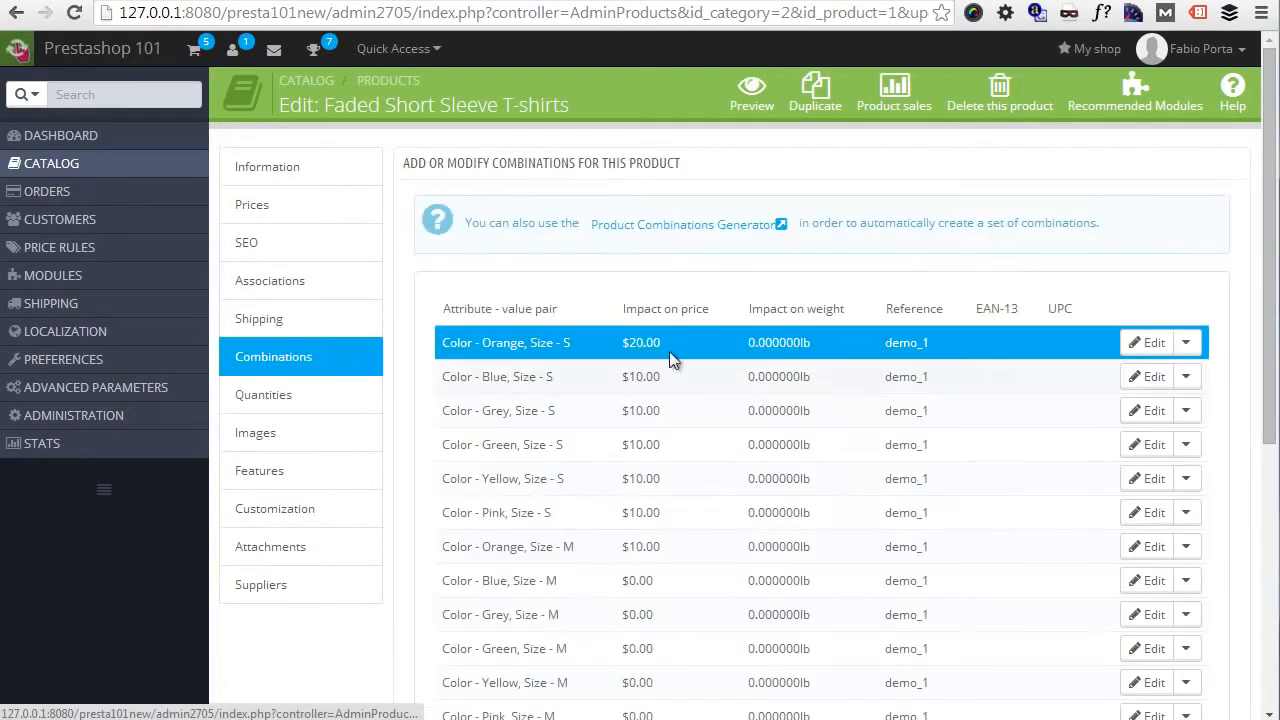
scroll(858, 303, "down", 5)
left_click(1026, 613)
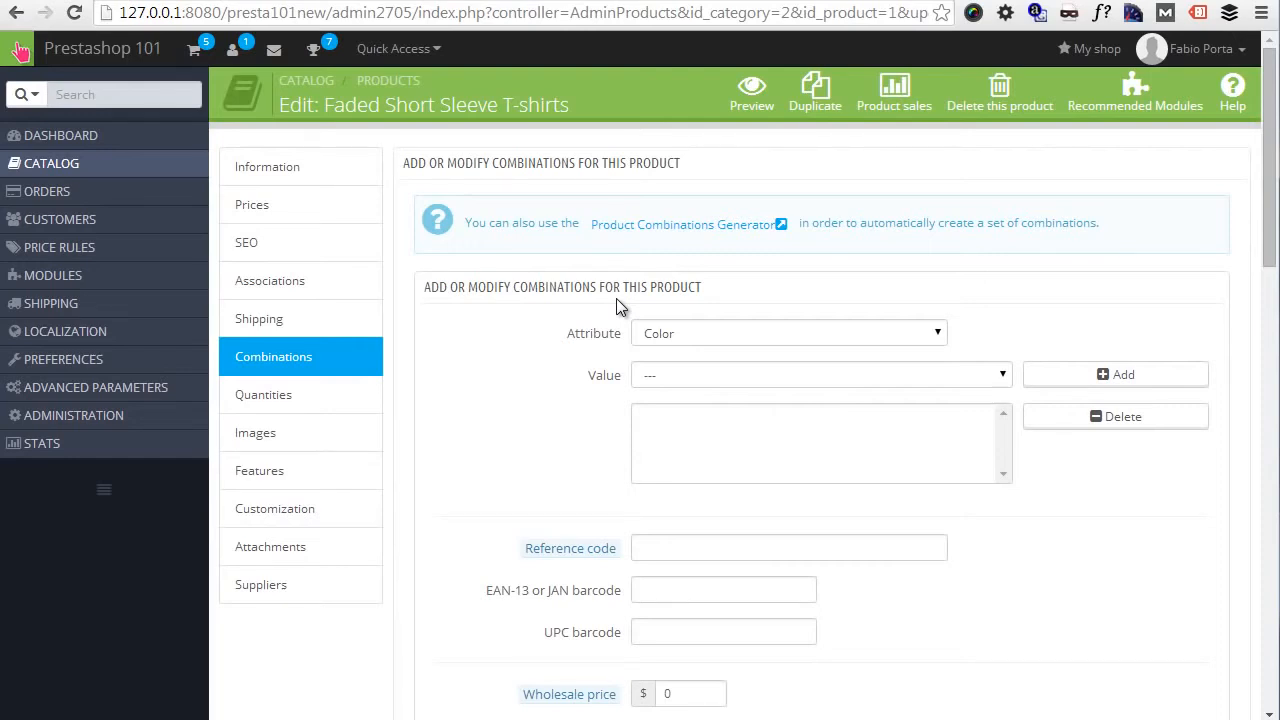
- Add the Color value Grey to the new combination
left_click(777, 337)
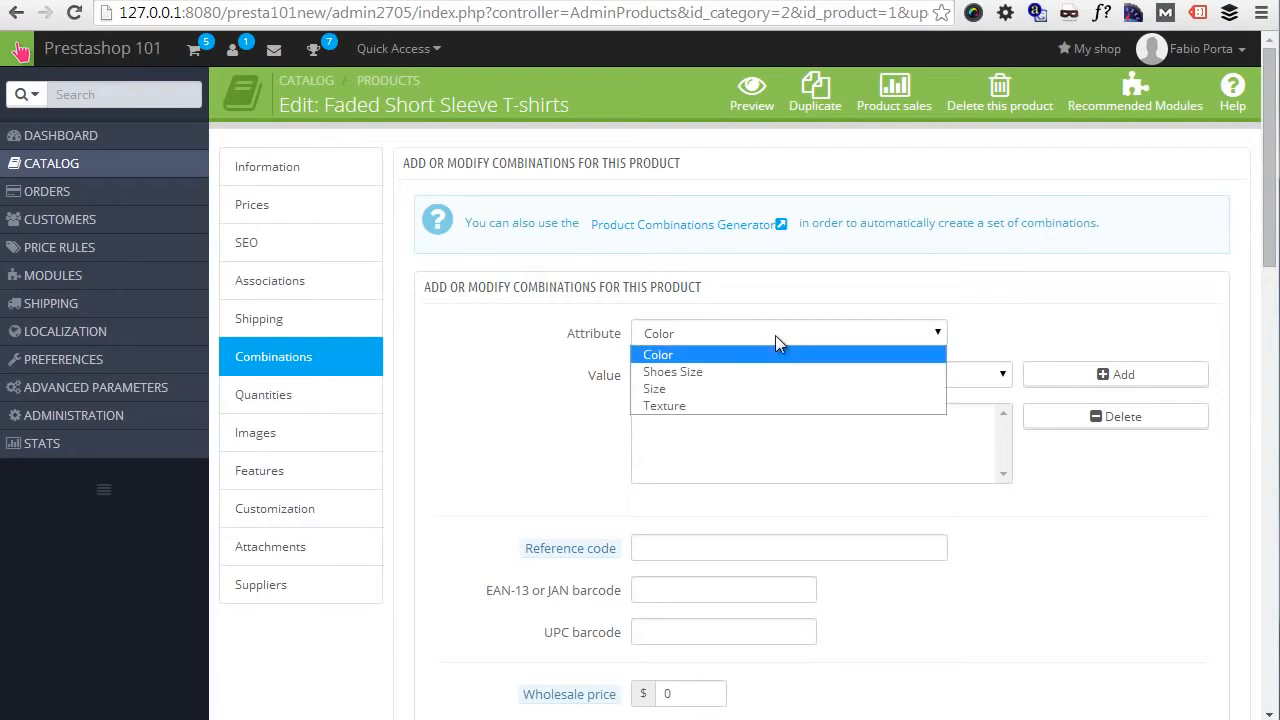
left_click(738, 351)
left_click(755, 381)
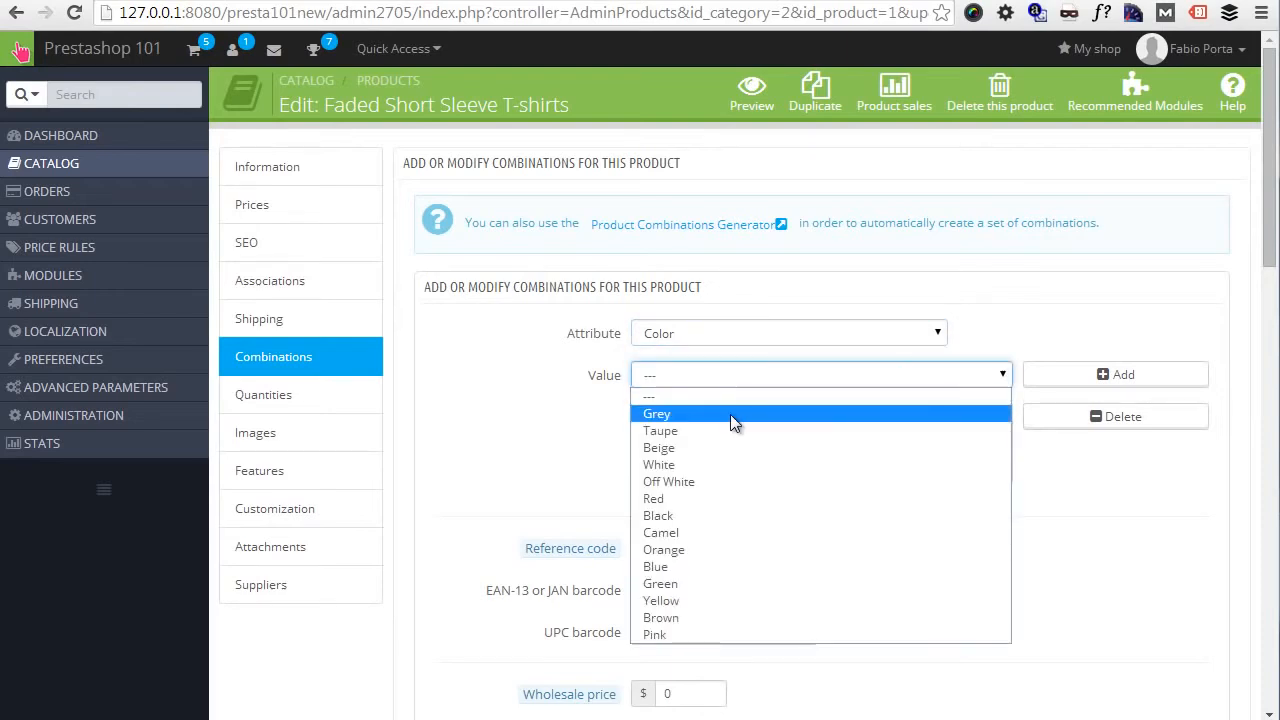
left_click(730, 414)
left_click(1105, 385)
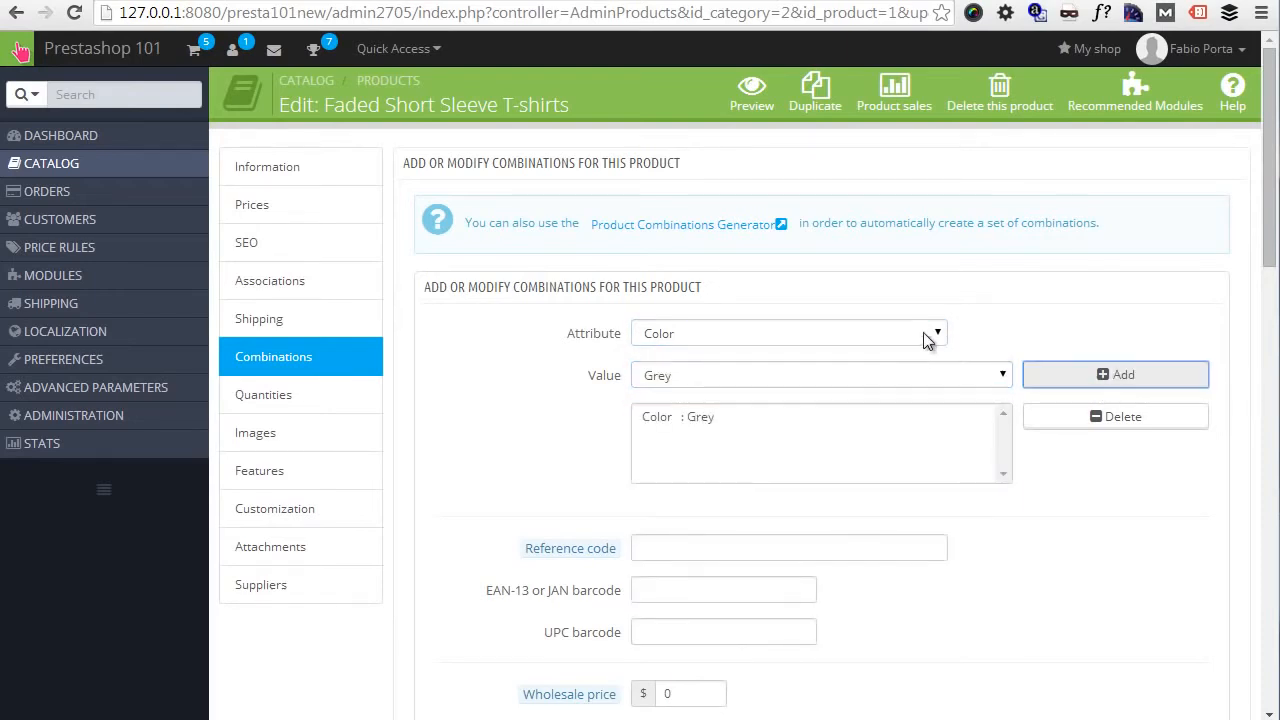
- Add the Size value S to the new combination
left_click(923, 337)
left_click(838, 388)
left_click(823, 376)
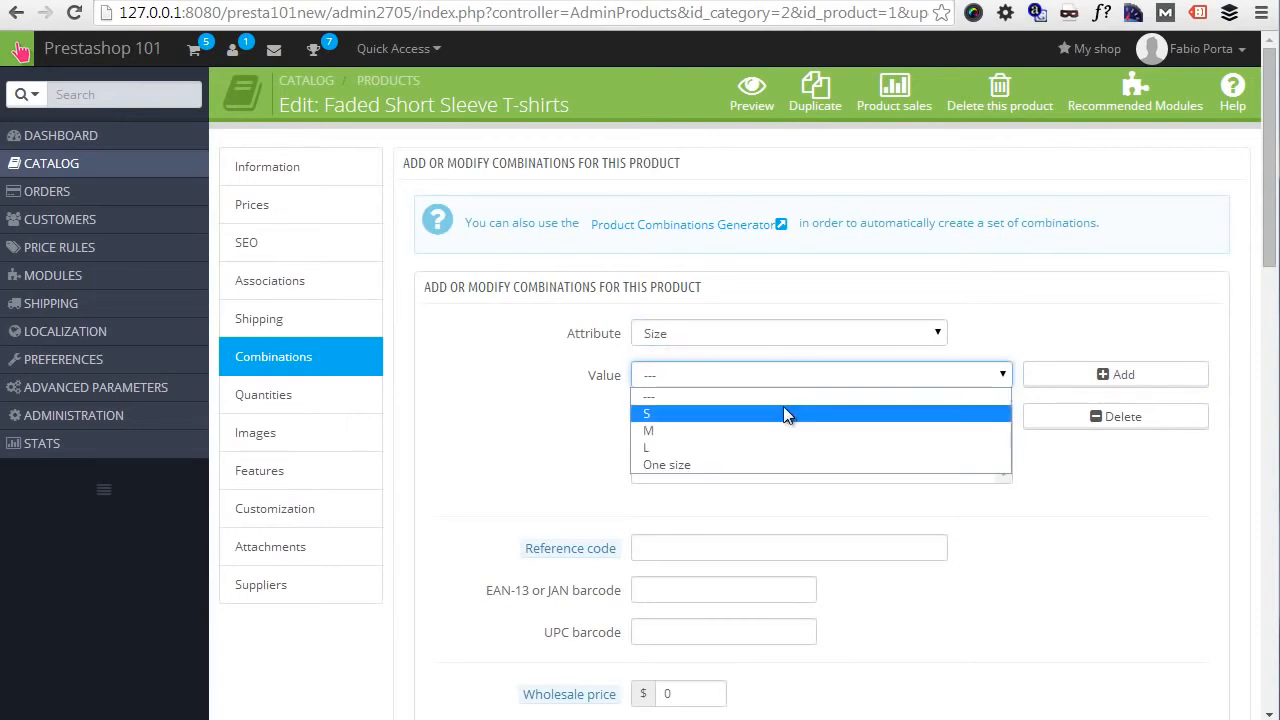
left_click(783, 409)
left_click(1077, 388)
- Add the Texture value Something to the new combination
left_click(900, 333)
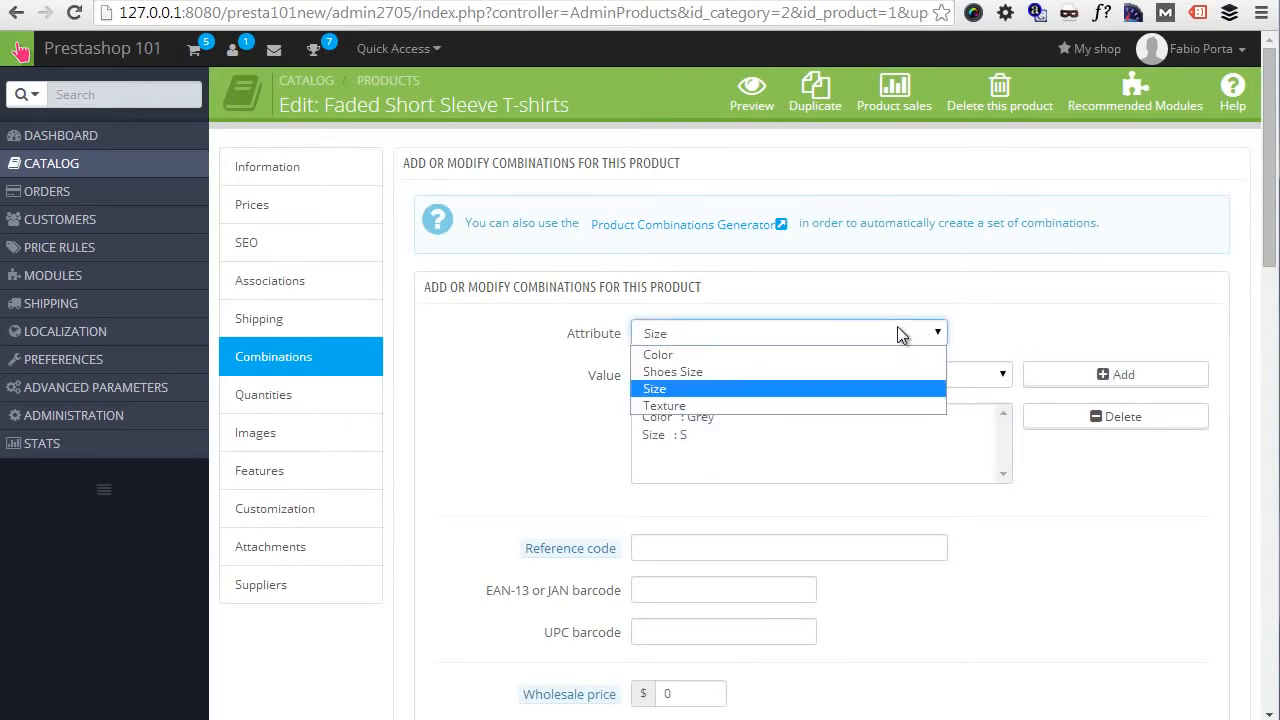
left_click(792, 405)
left_click(796, 377)
left_click(766, 413)
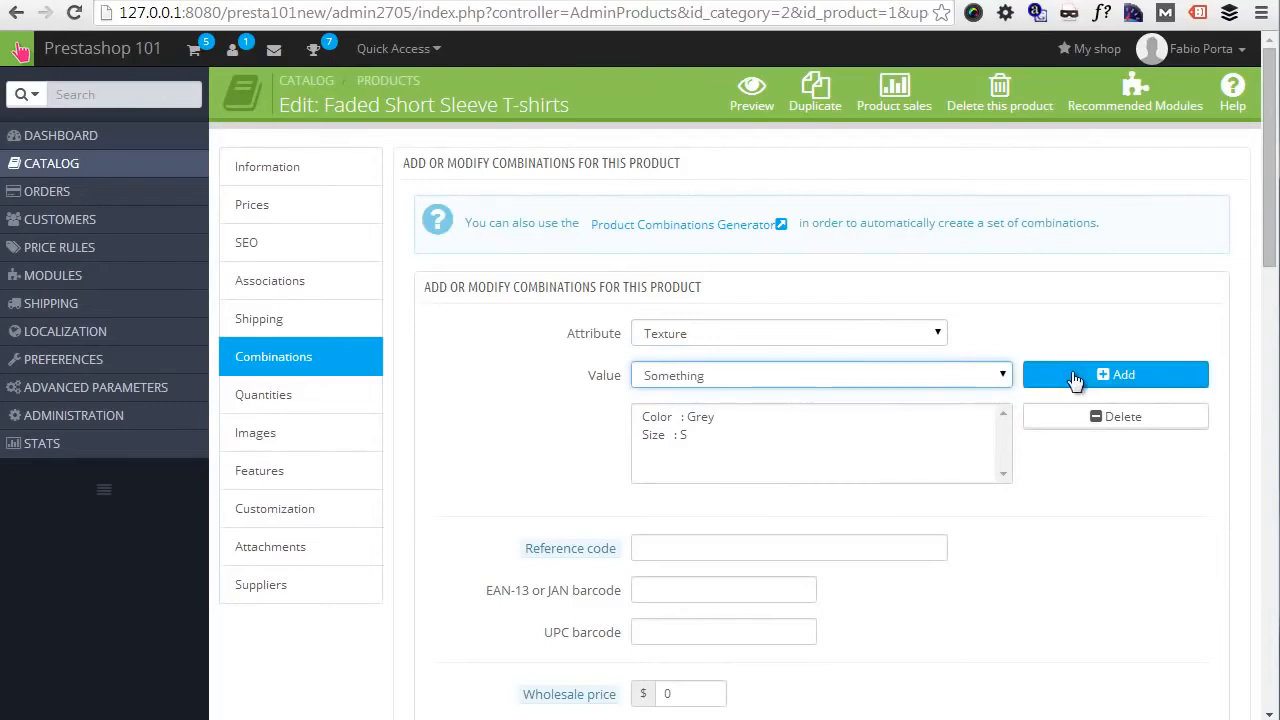
left_click(1115, 374)
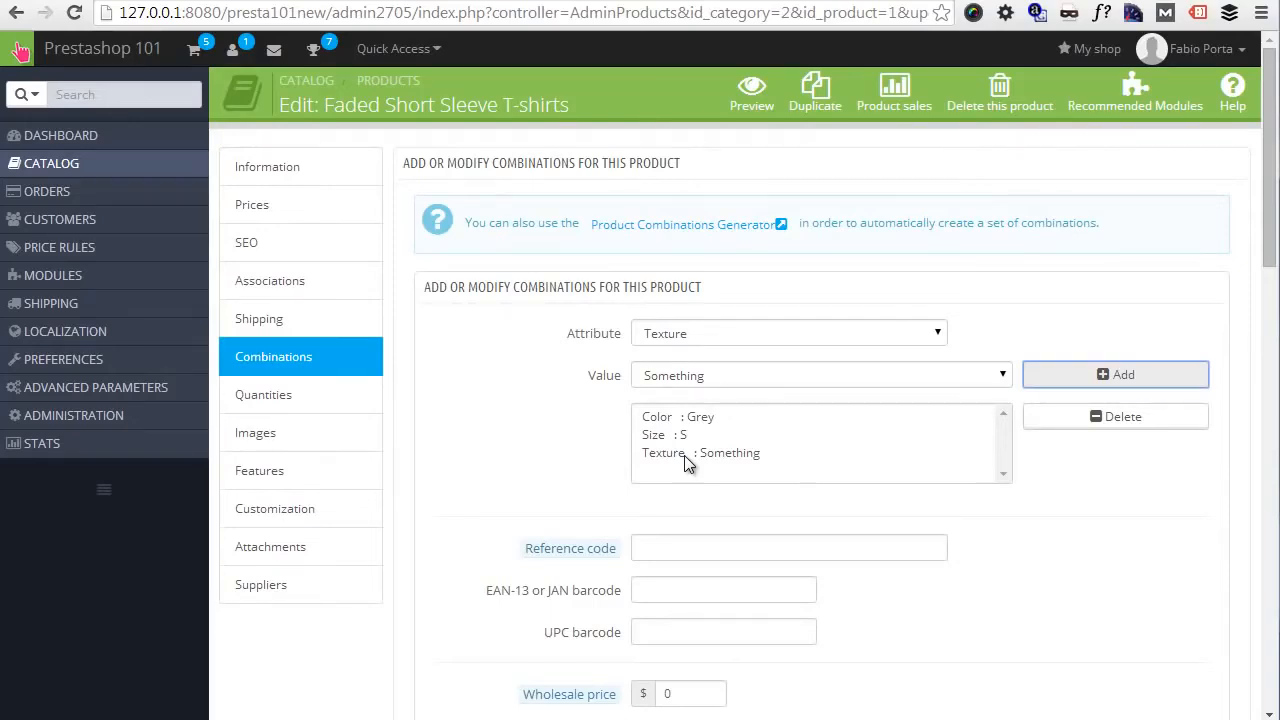
left_click(715, 378)
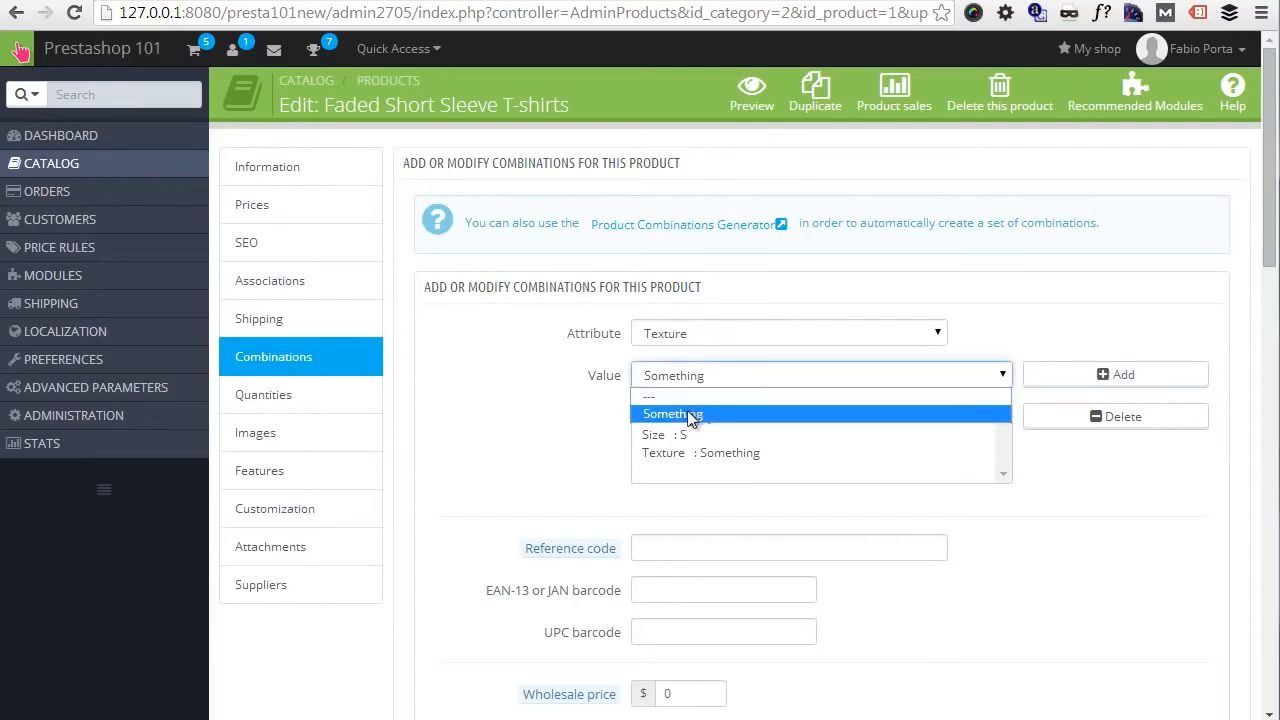
left_click(713, 335)
left_click(535, 371)
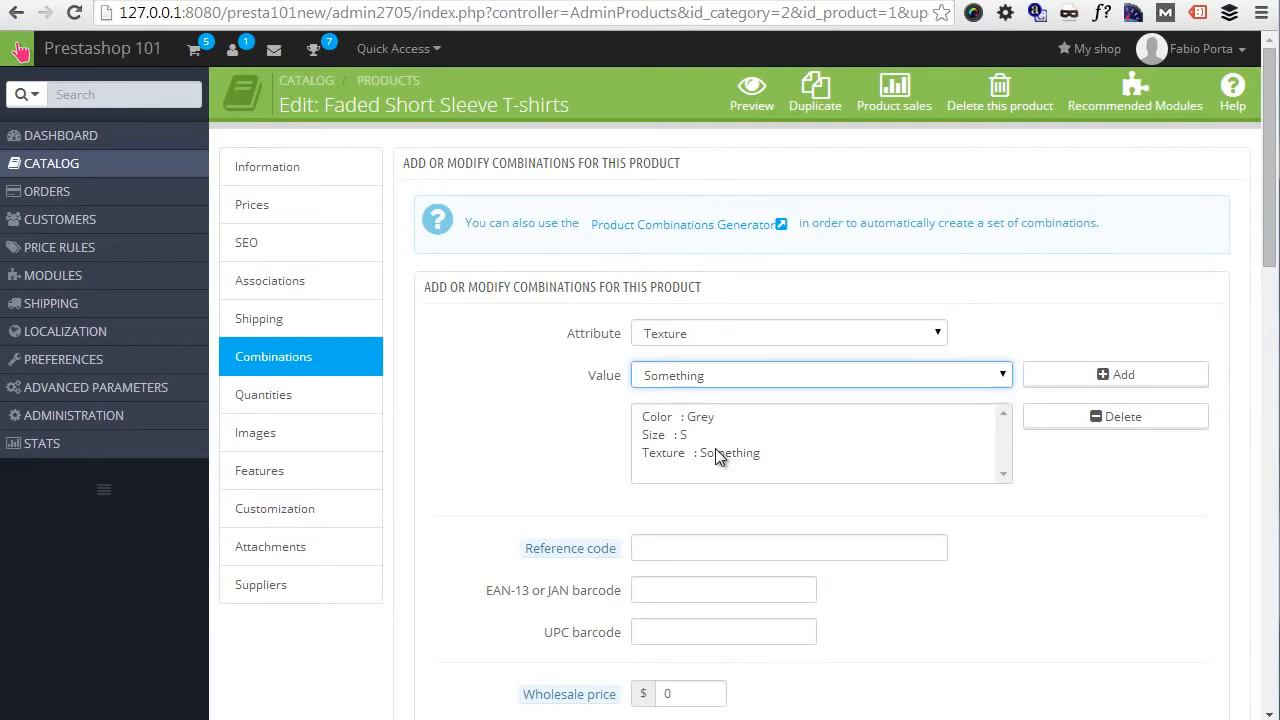
- Enter "sonething" as the reference code of the new combination
scroll(715, 448, "down", 1)
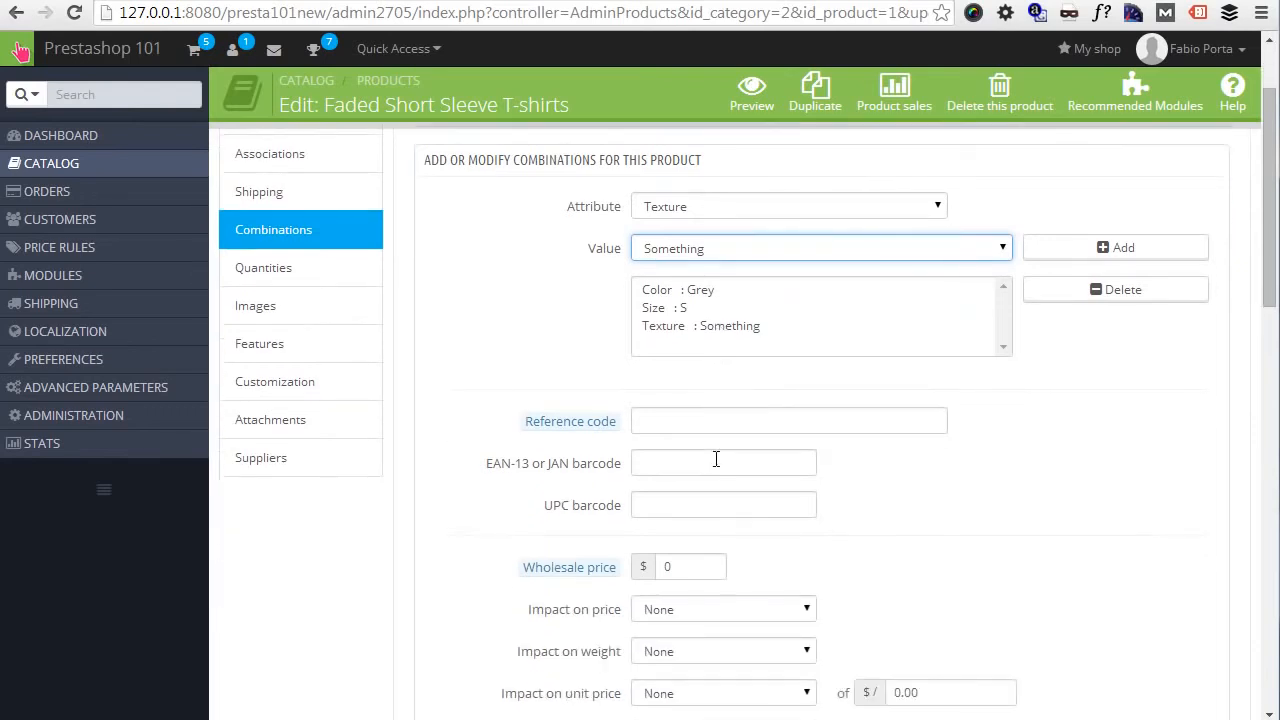
left_click(707, 424)
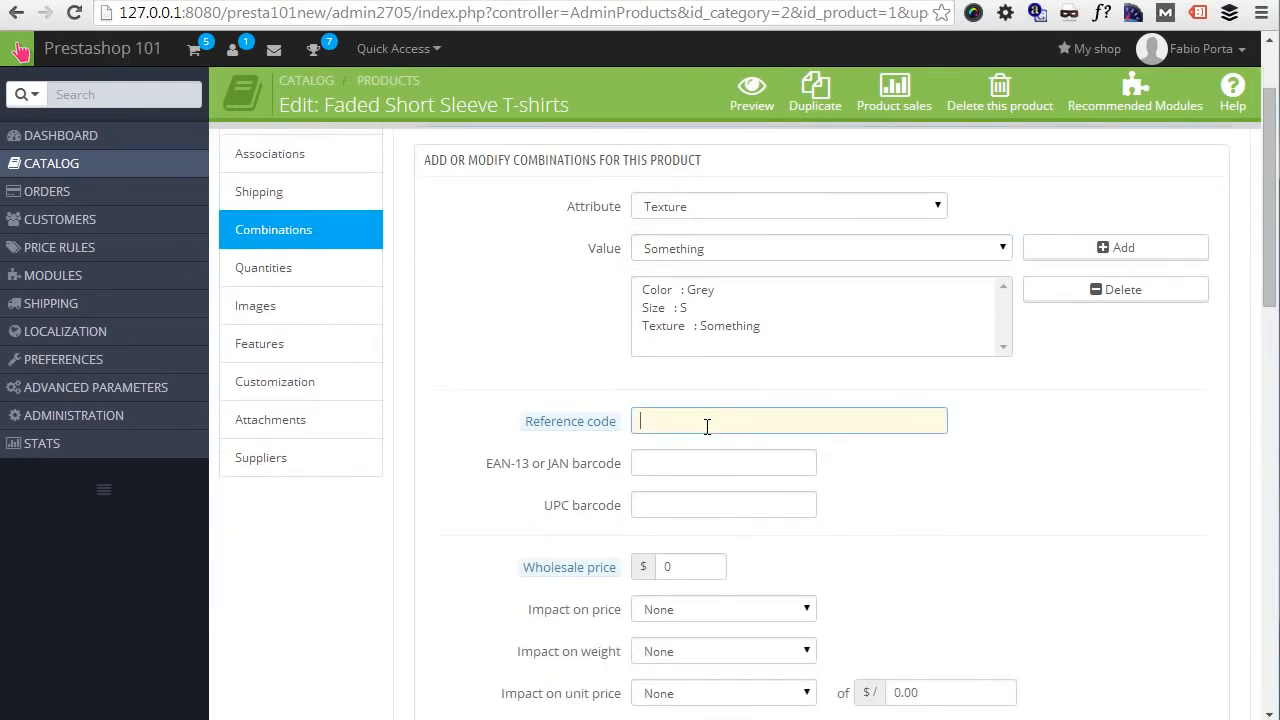
type("sonething")
- Set the new combination's impact on price to an increase of $10
scroll(707, 426, "down", 1)
mouse_move(620, 443)
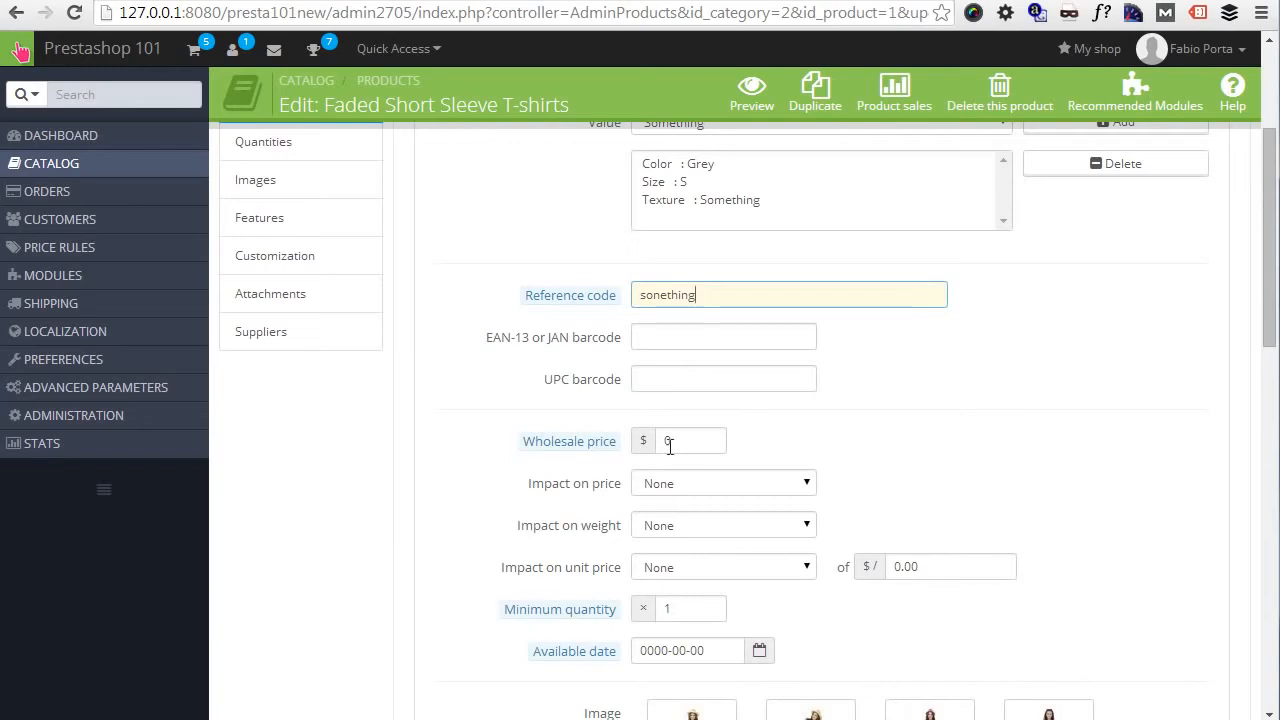
left_click(703, 484)
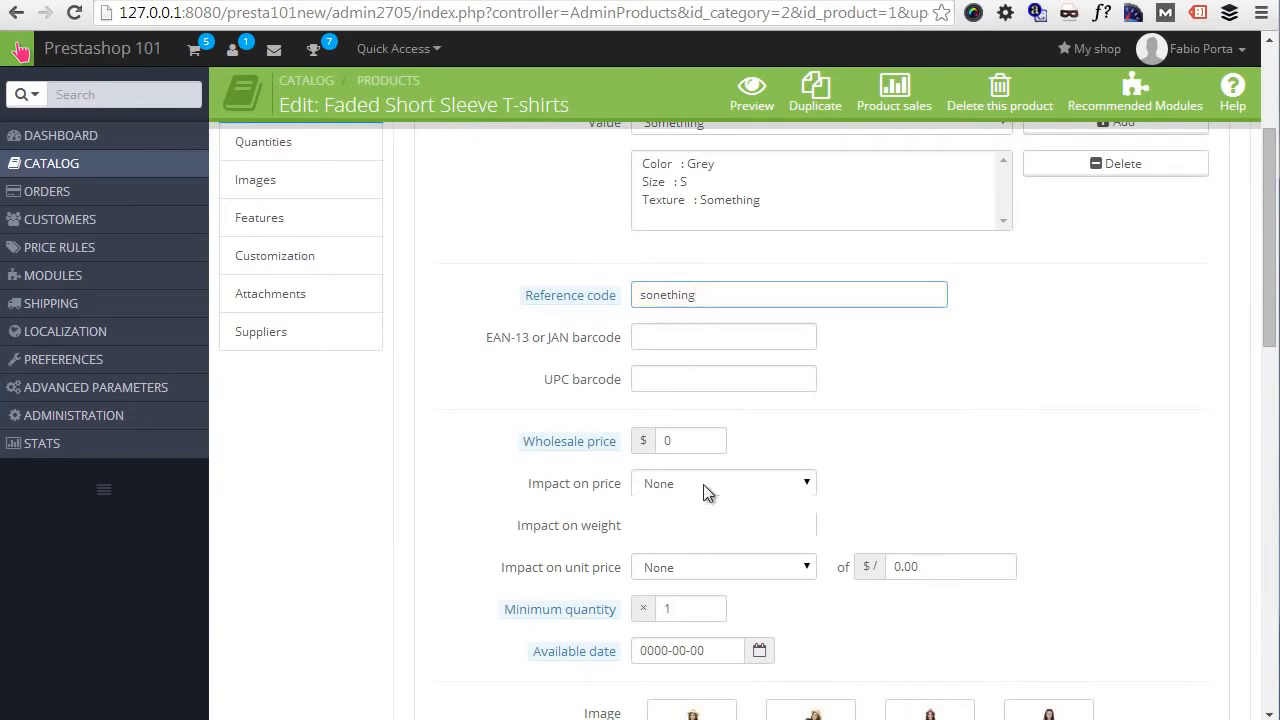
left_click(689, 523)
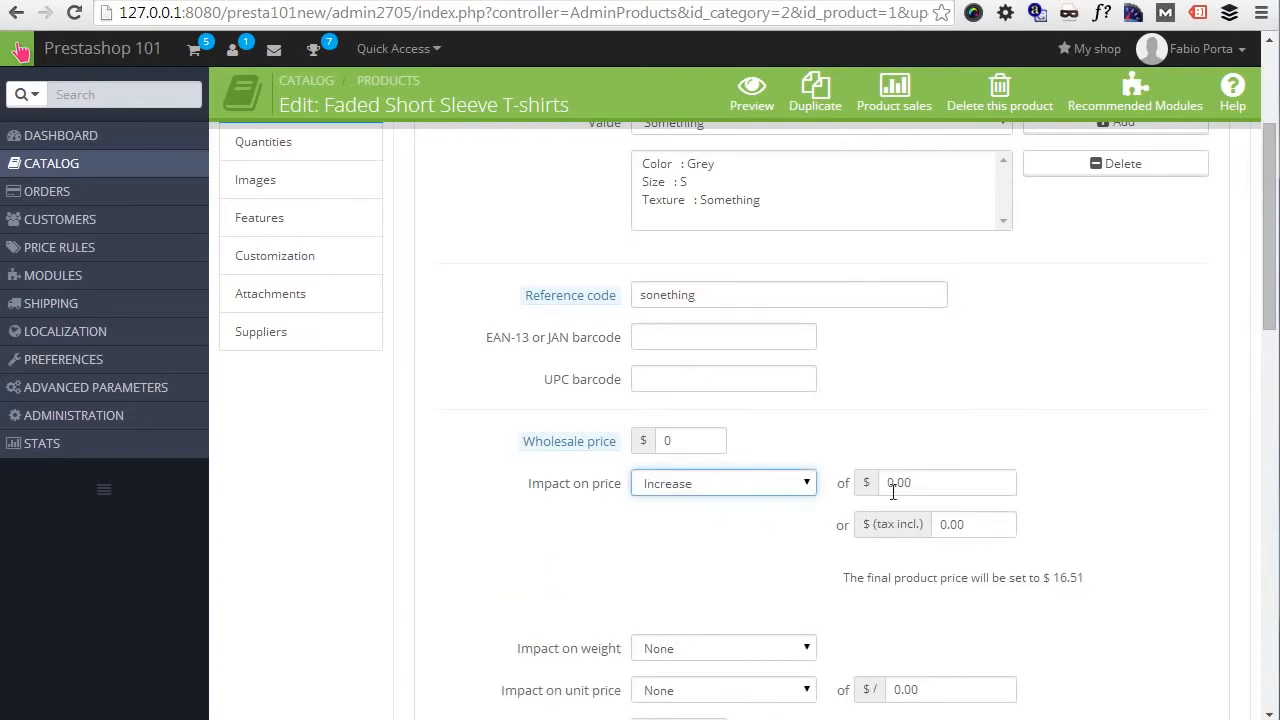
left_click(928, 483)
key("ctrl+a")
type("10")
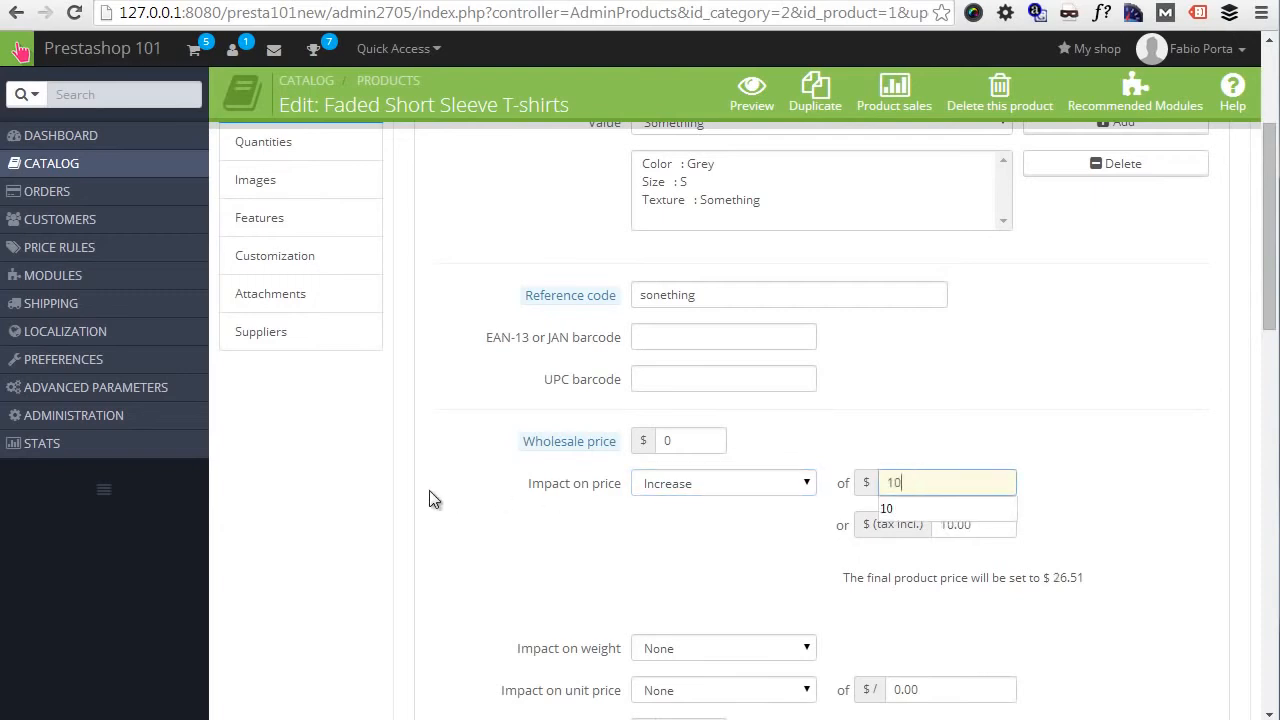
left_click(1031, 404)
- Make the new combination the product's default and save it while staying on the product's edit page
scroll(1029, 397, "down", 1)
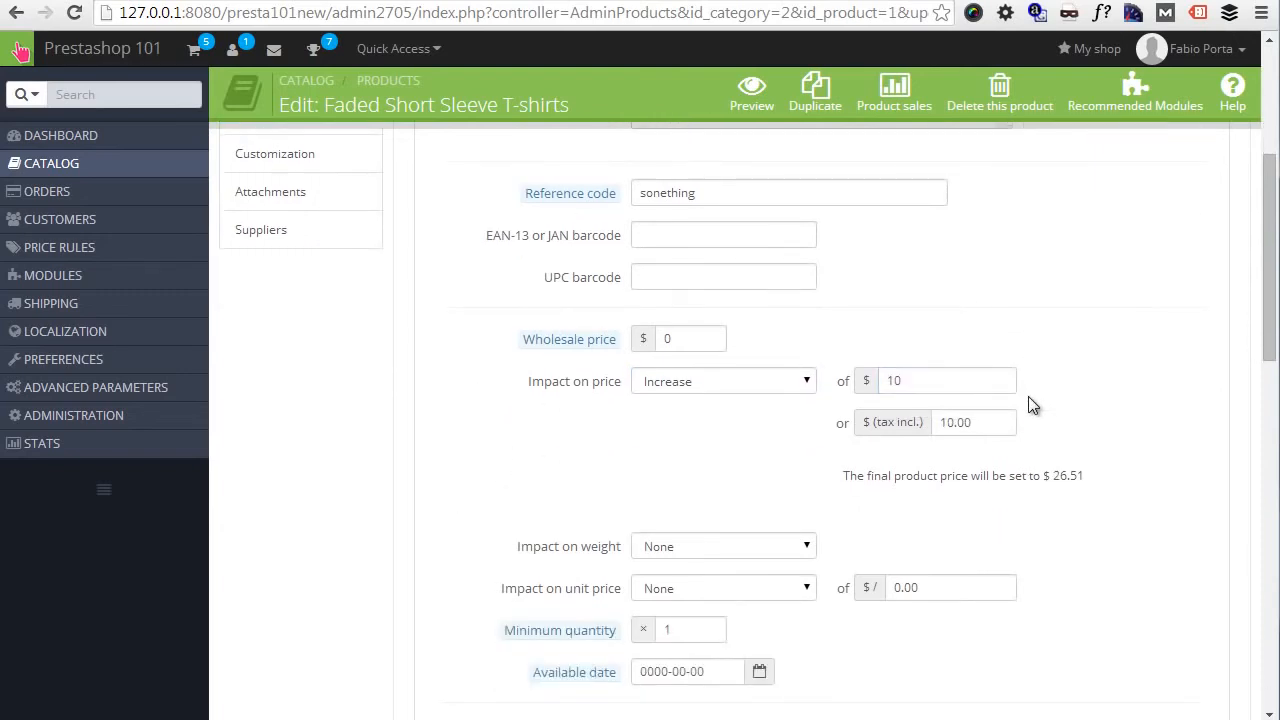
scroll(1028, 410, "up", 3)
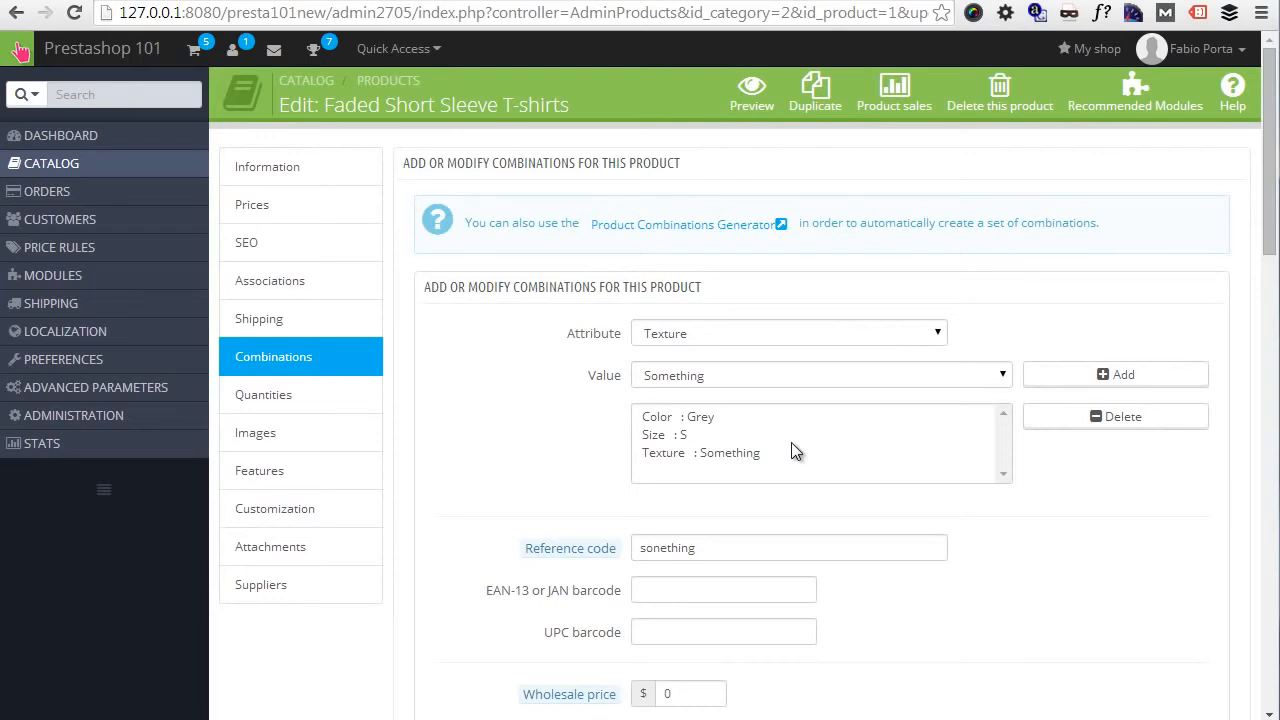
scroll(791, 443, "down", 5)
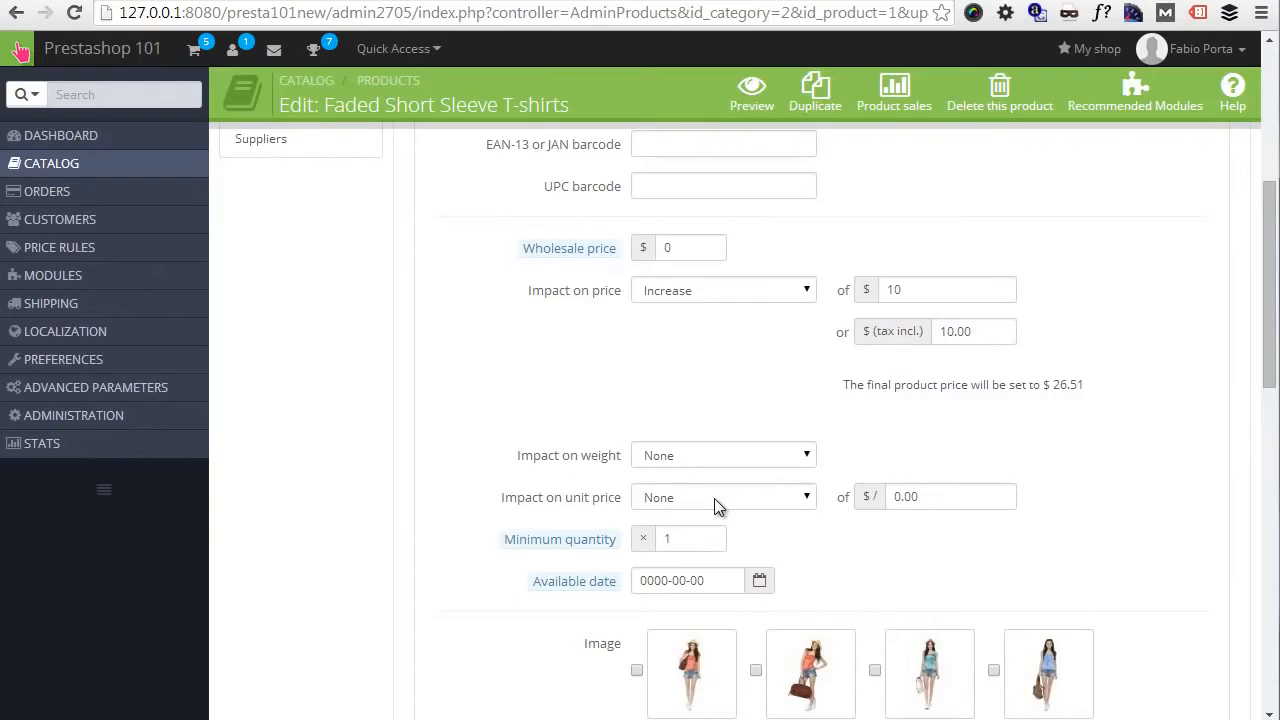
scroll(714, 498, "down", 2)
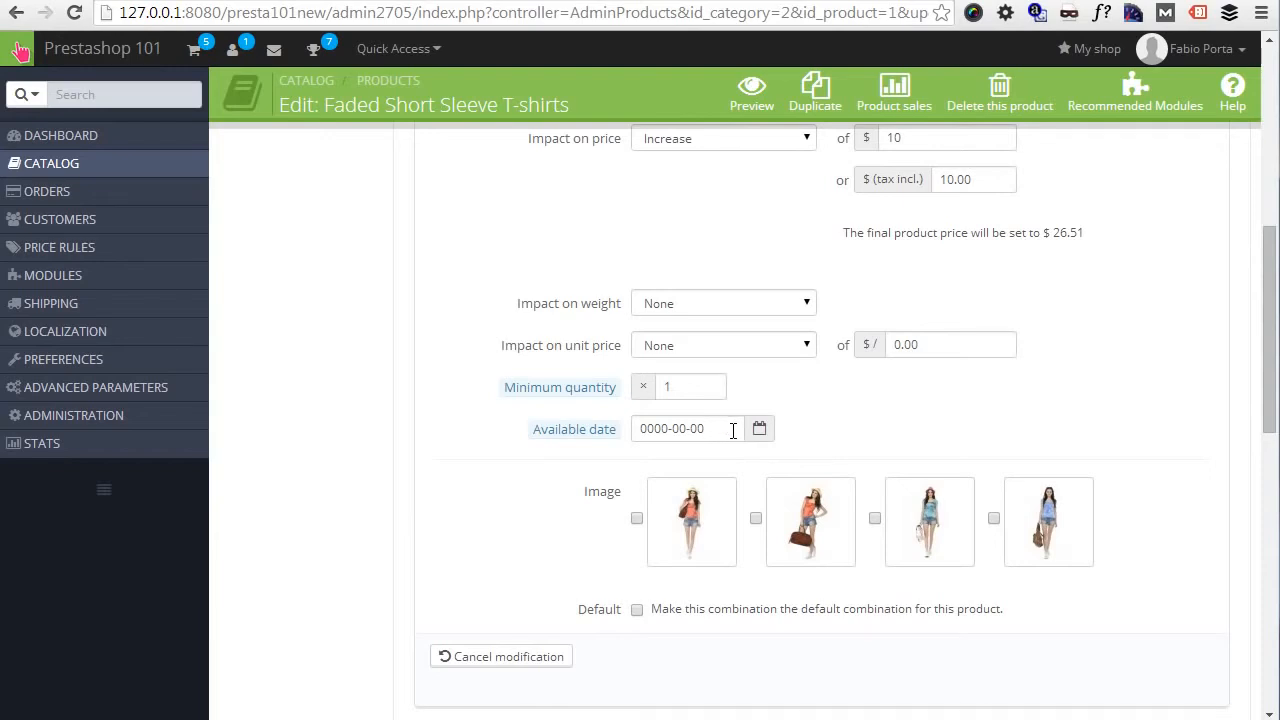
scroll(733, 430, "down", 2)
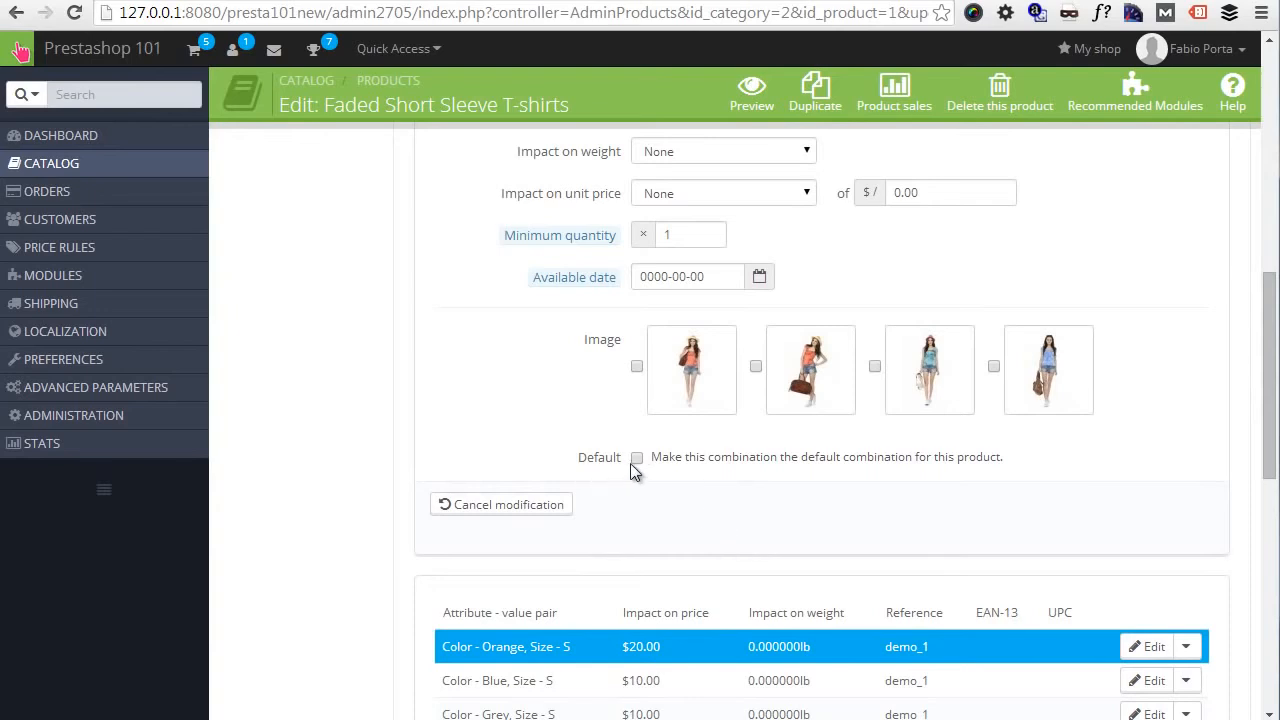
scroll(633, 467, "down", 1)
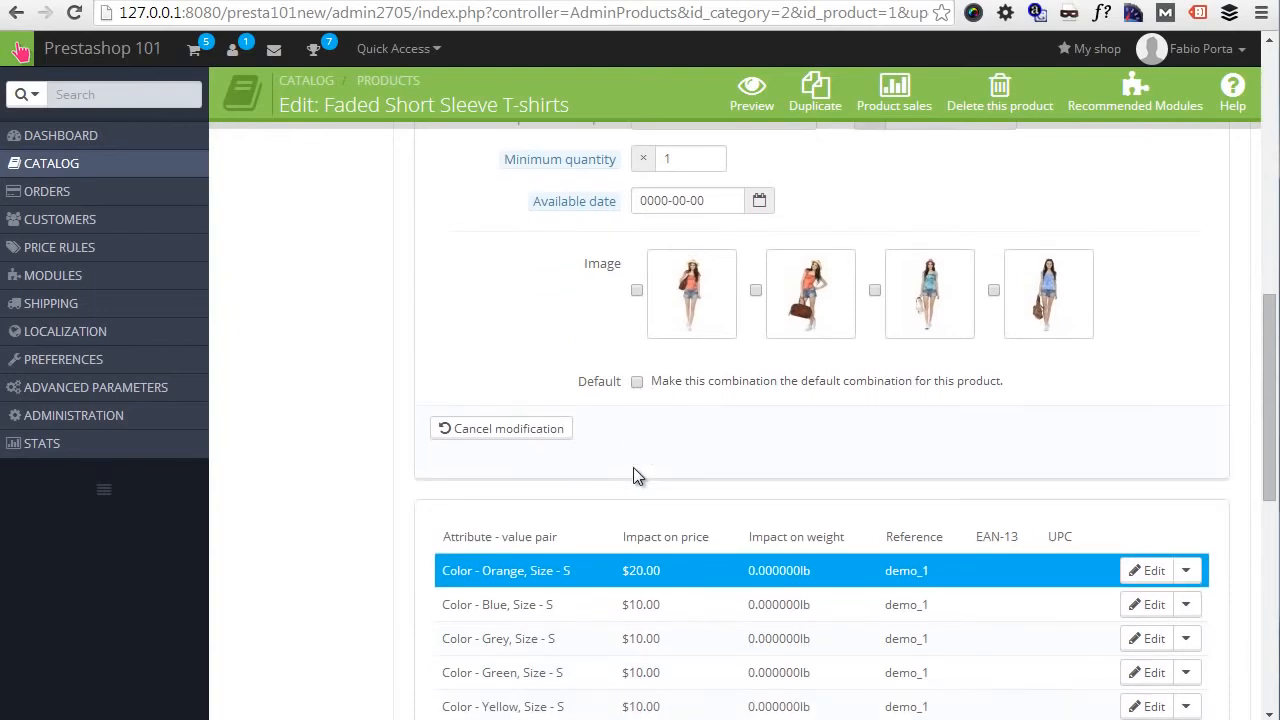
scroll(640, 470, "down", 1)
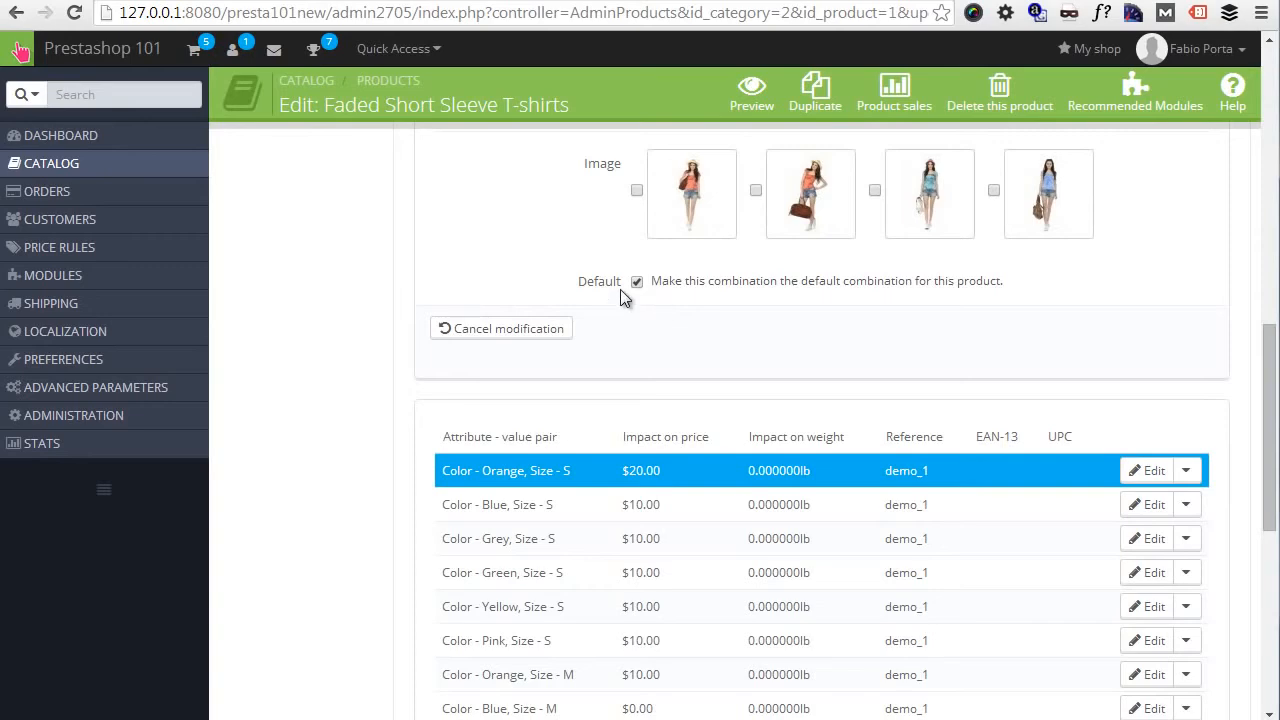
scroll(900, 420, "down", 2)
scroll(910, 440, "down", 1)
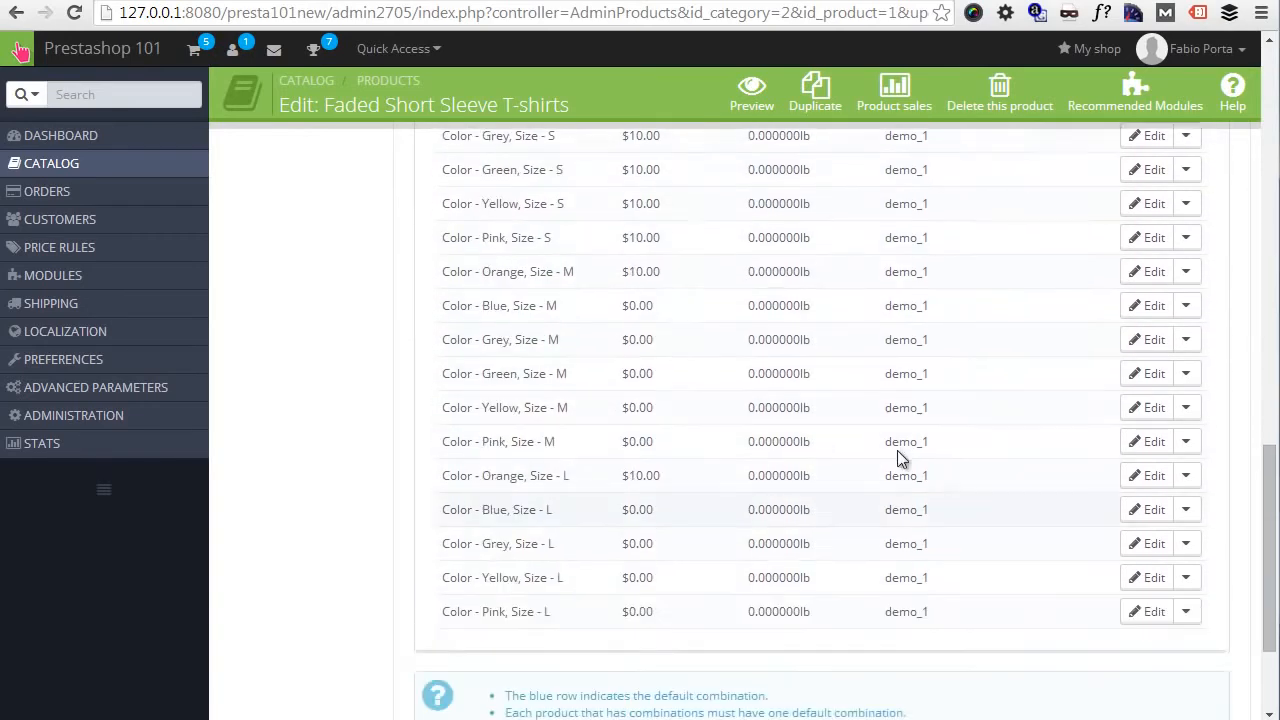
scroll(897, 450, "up", 4)
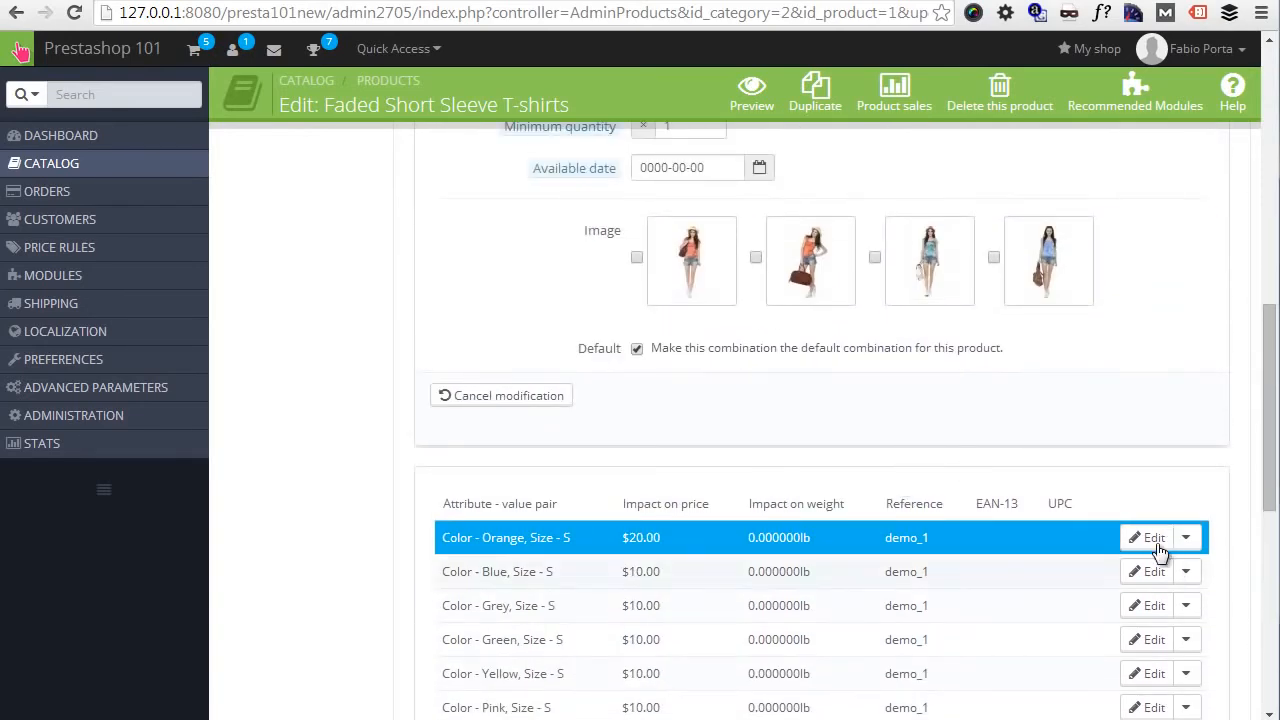
scroll(890, 420, "down", 7)
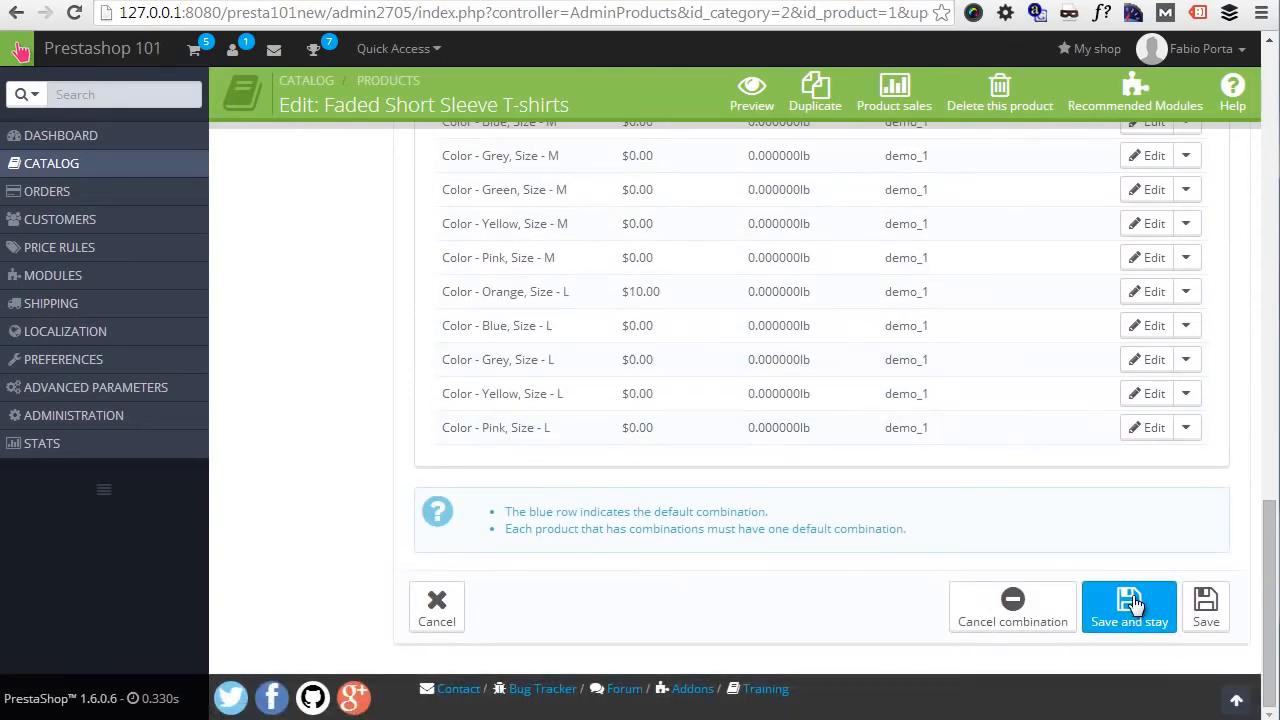
left_click(1133, 600)
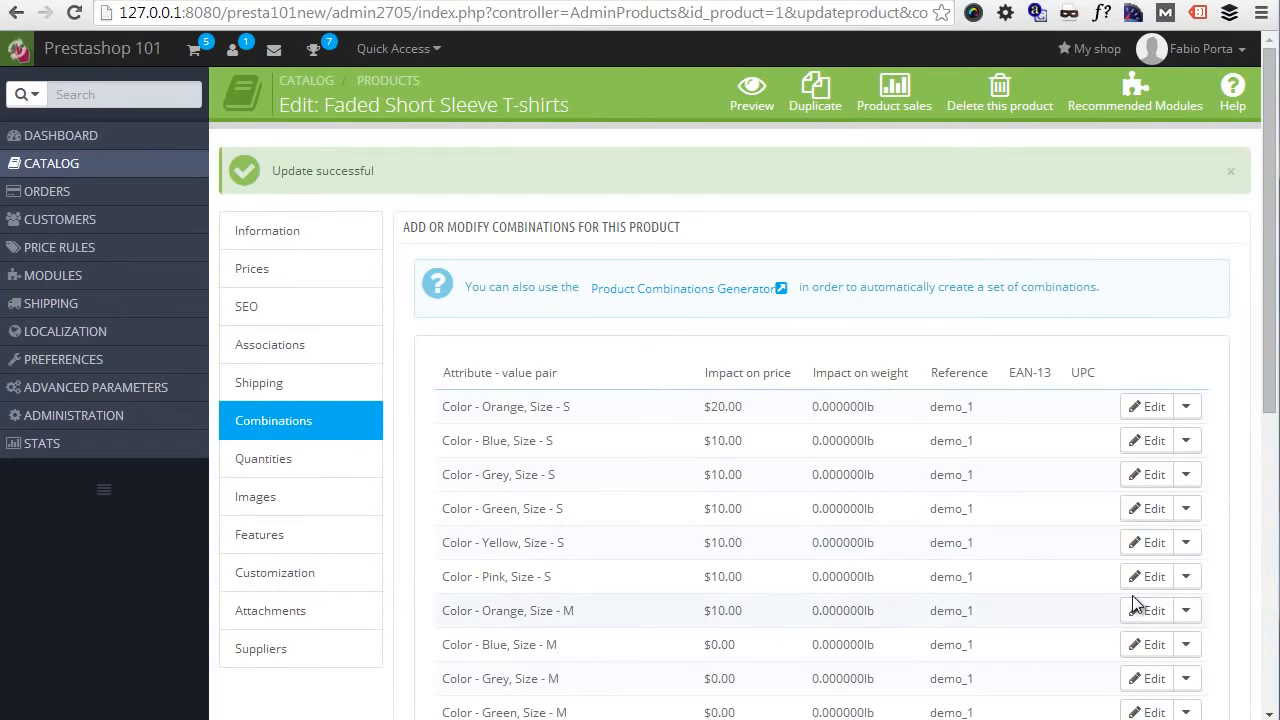
- Set the available quantity of the Size S, Color Grey, Texture Something combination to 122 and save
scroll(835, 430, "down", 1)
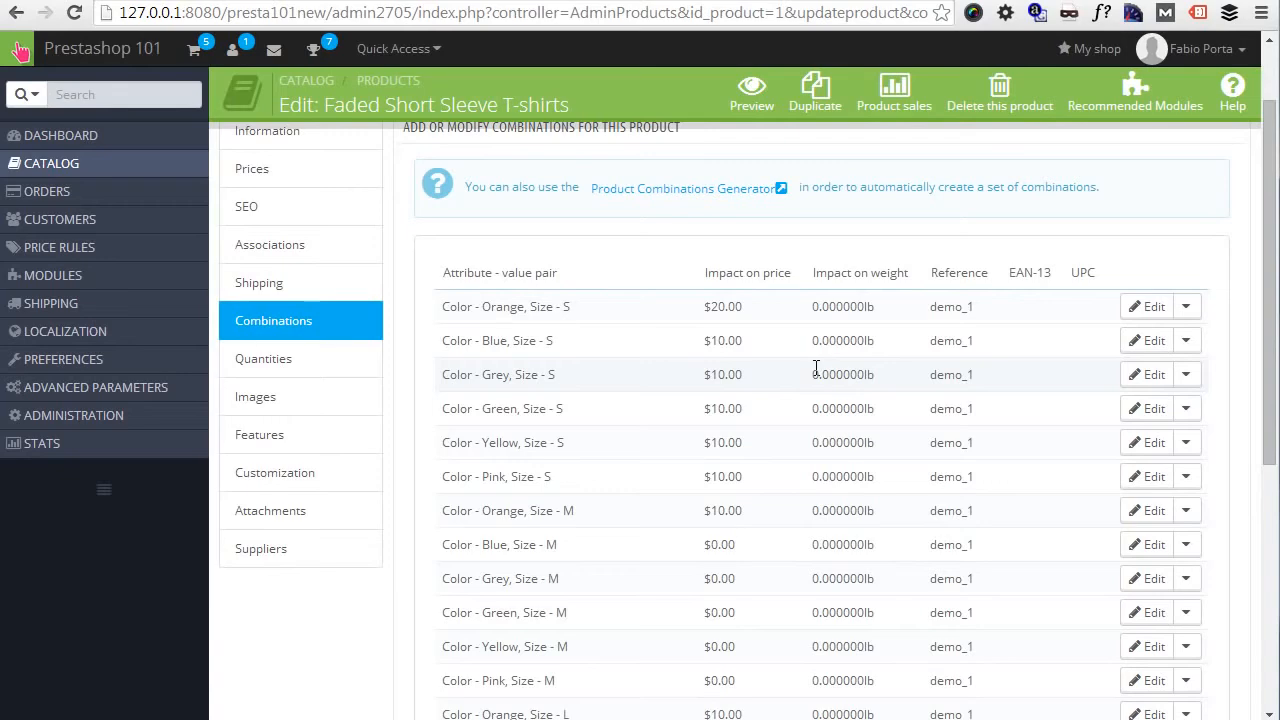
left_click(337, 365)
scroll(191, 366, "down", 6)
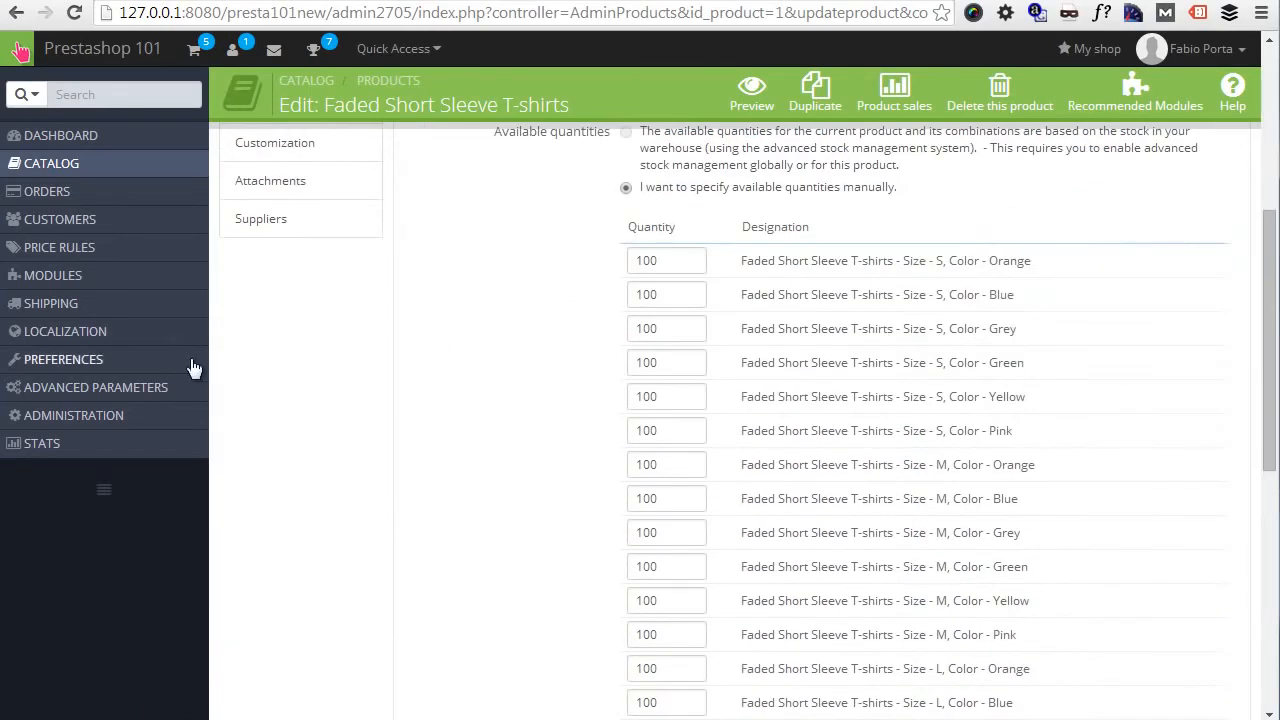
scroll(633, 445, "down", 1)
left_click(666, 440)
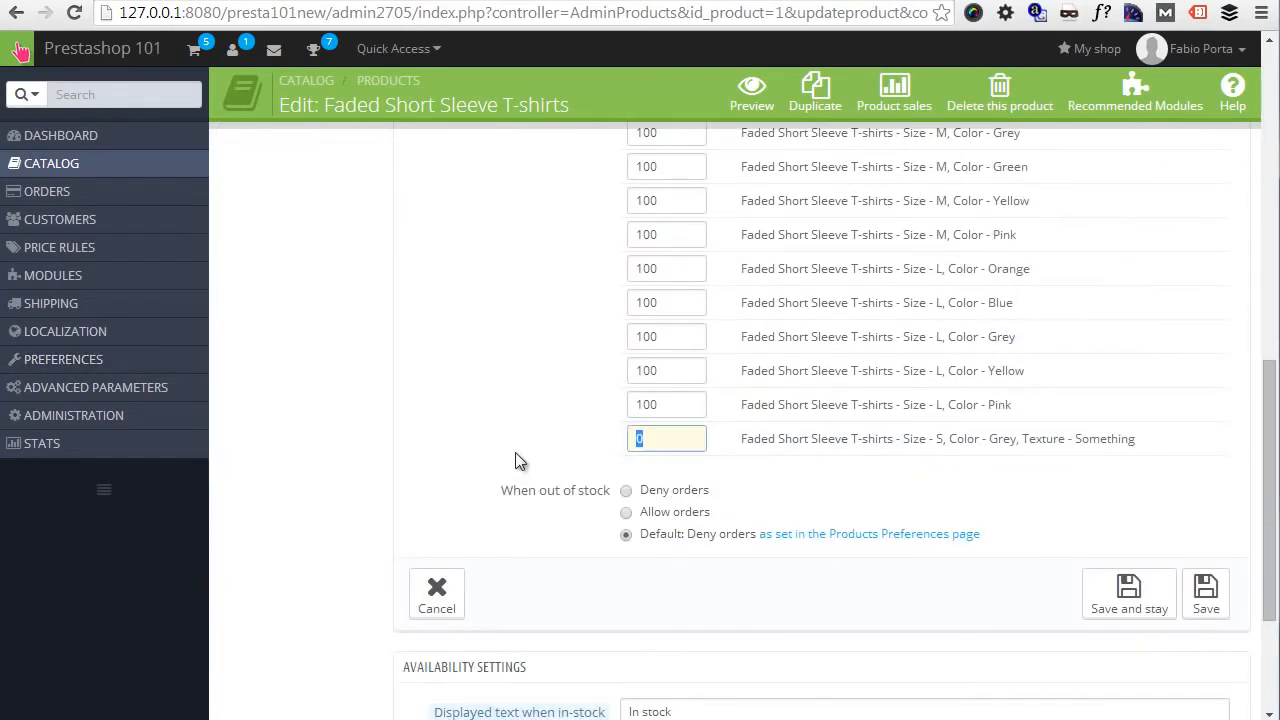
type("122")
left_click(1123, 594)
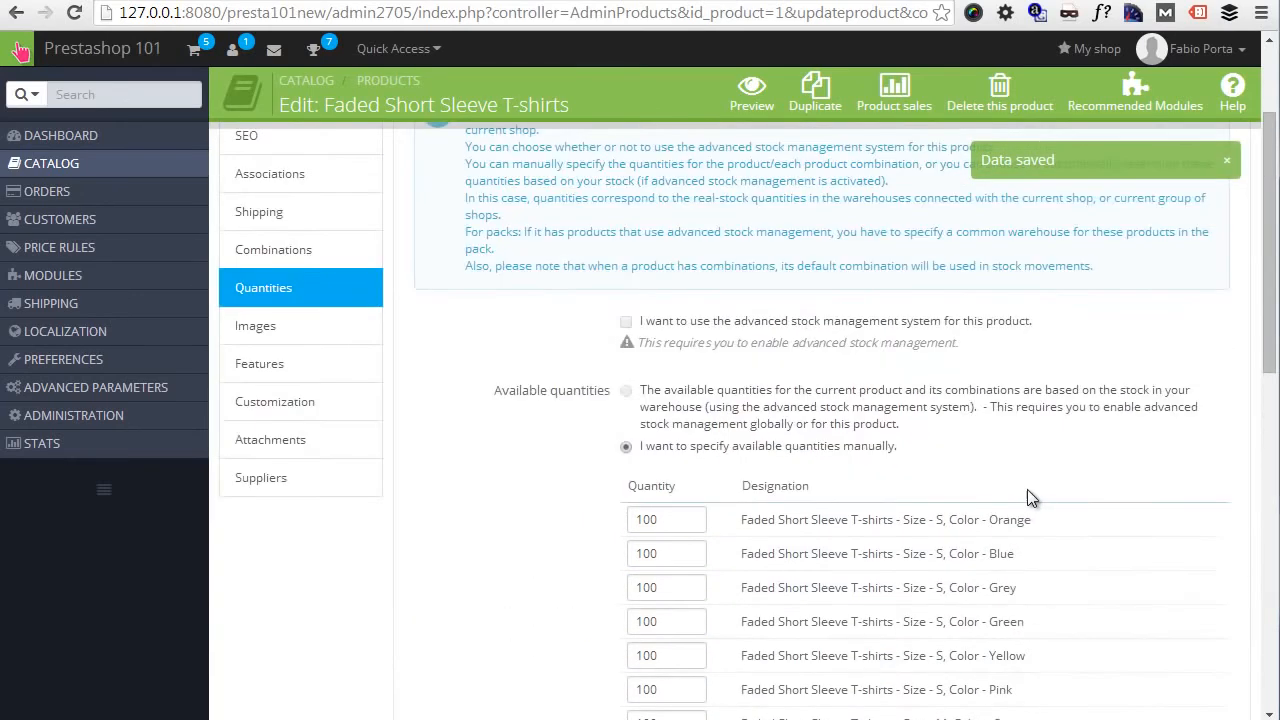
- Return to the product's combinations and check the list for the new default combination
scroll(1032, 498, "up", 2)
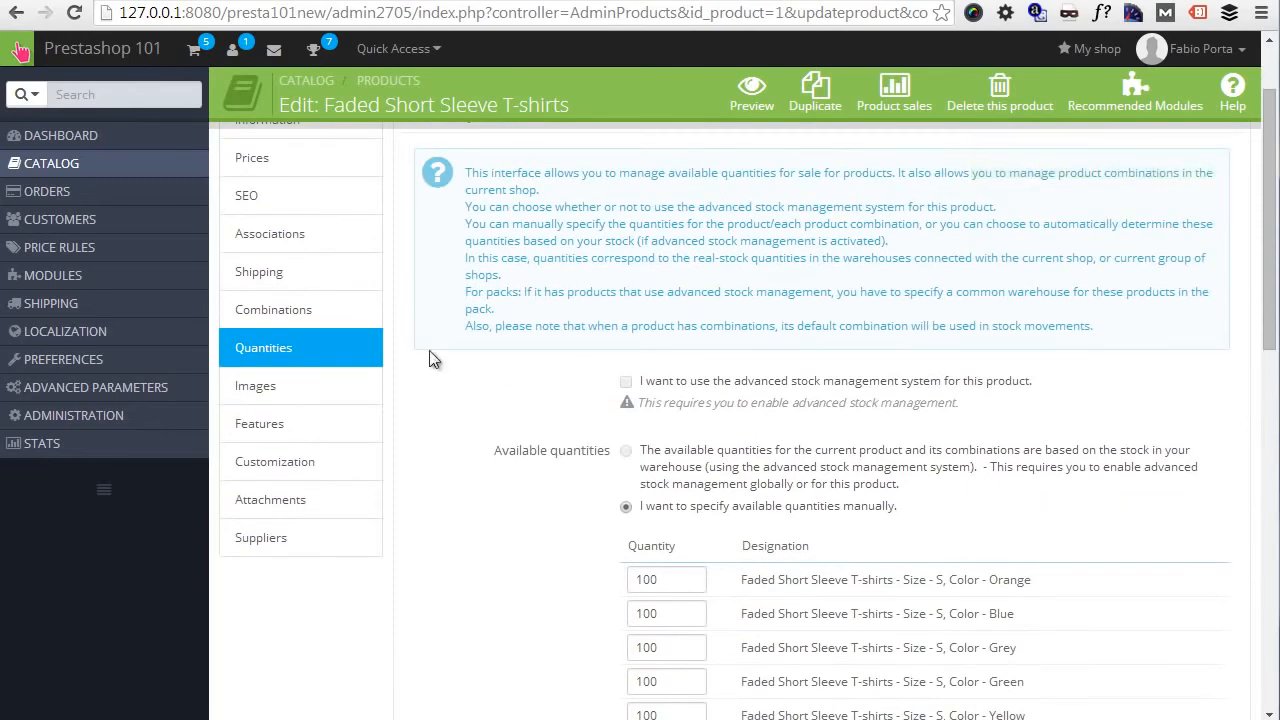
left_click(335, 318)
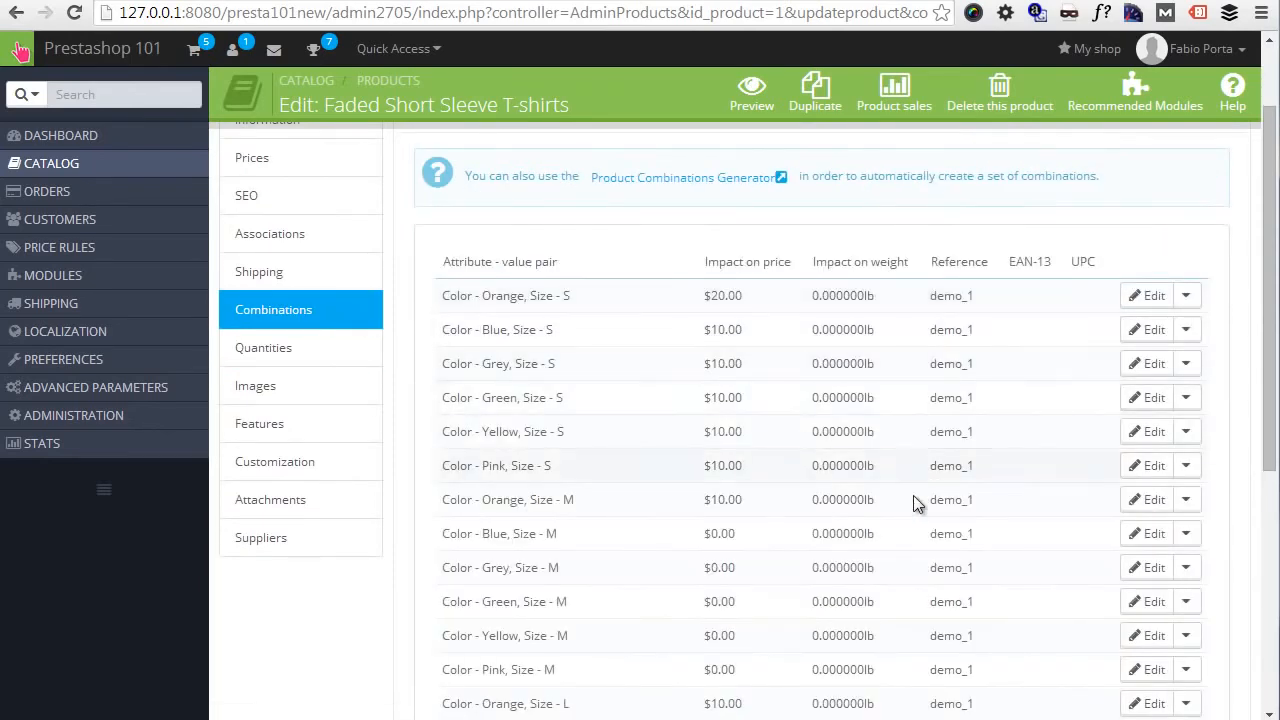
scroll(914, 500, "down", 3)
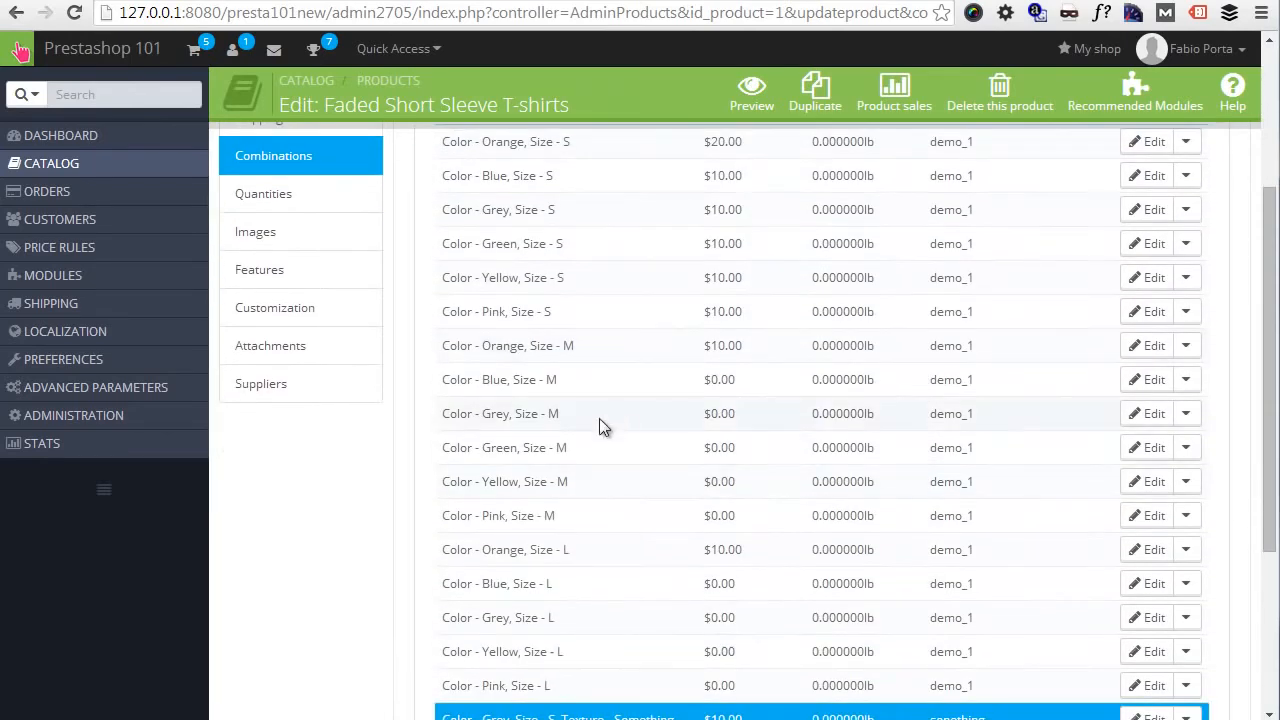
left_click(1145, 516)
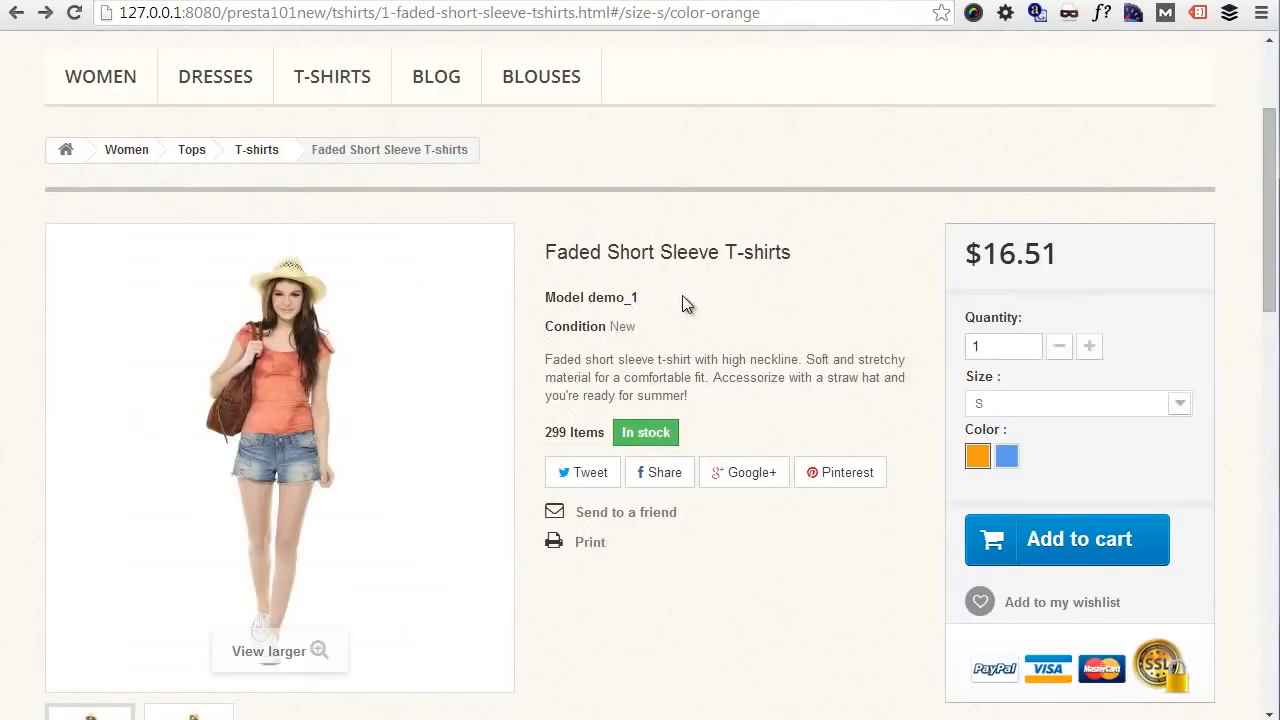
- Reload the Faded Short Sleeve T-shirts storefront page and compare it with the combinations list in the back office
key("F5")
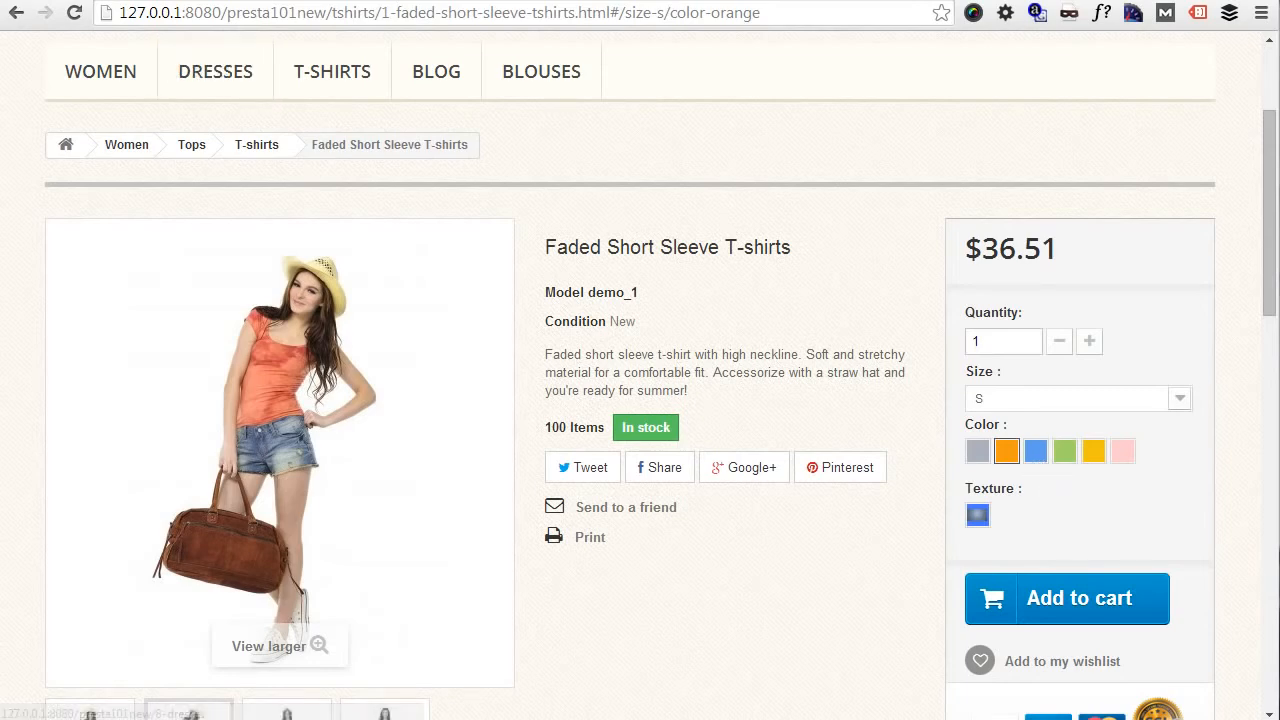
left_click(45, 1)
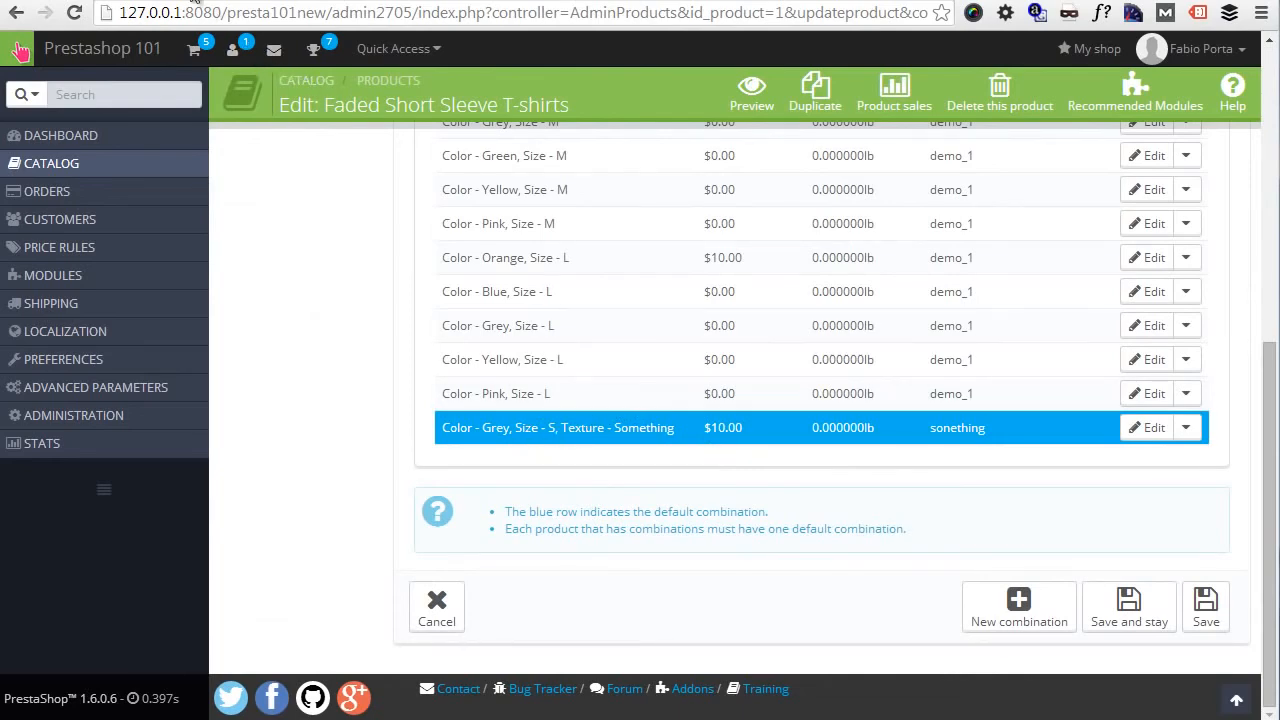
left_click(190, 1)
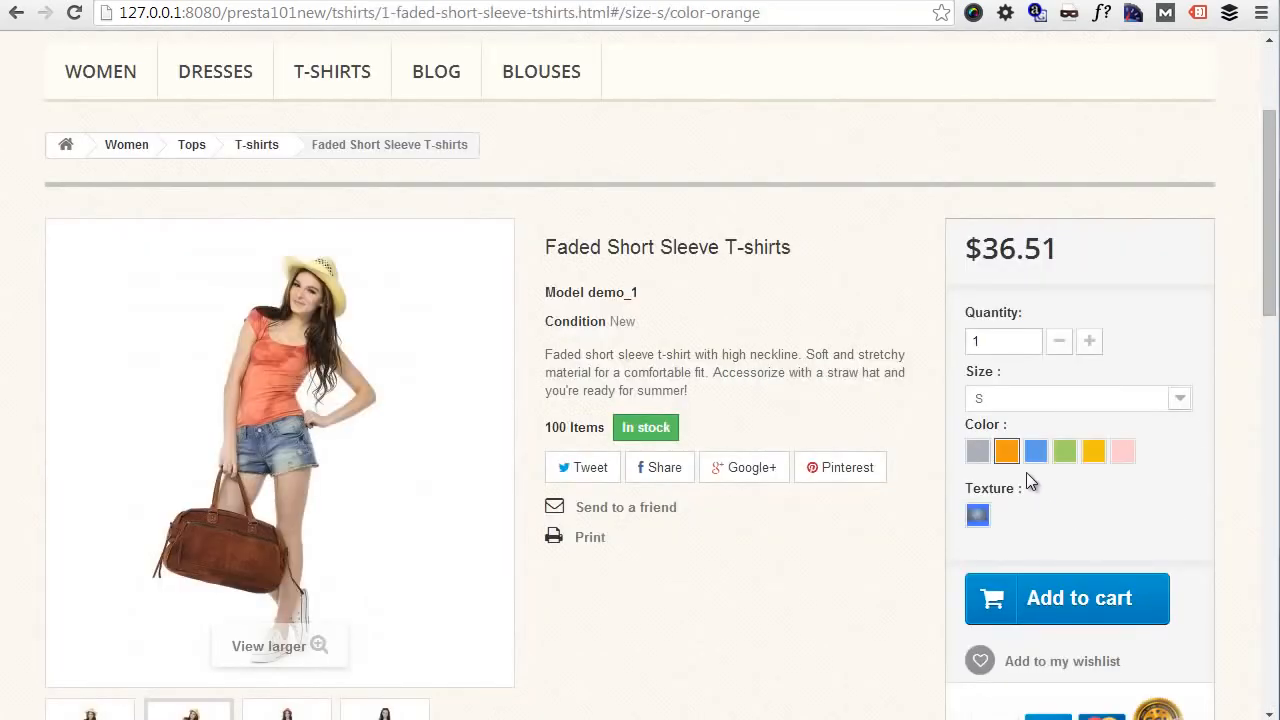
- Choose the Something texture, blue color and size M for the T-shirt and add it to the cart
left_click(980, 516)
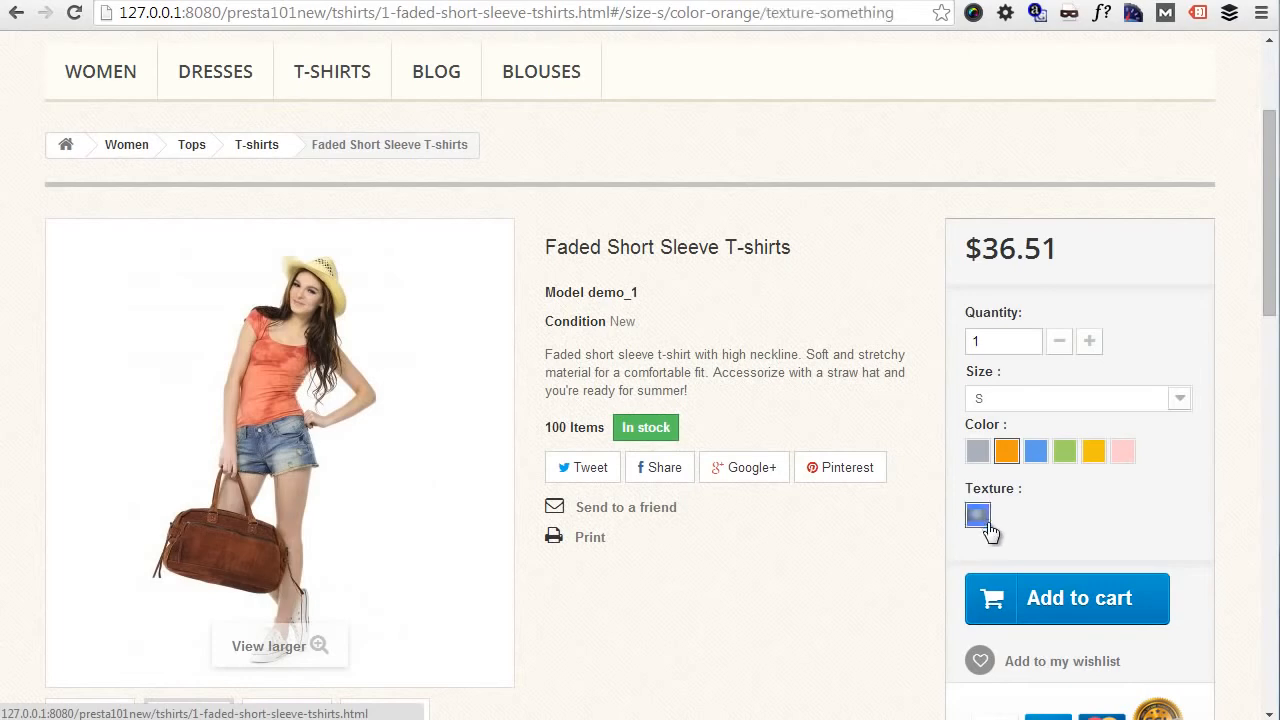
left_click(1036, 455)
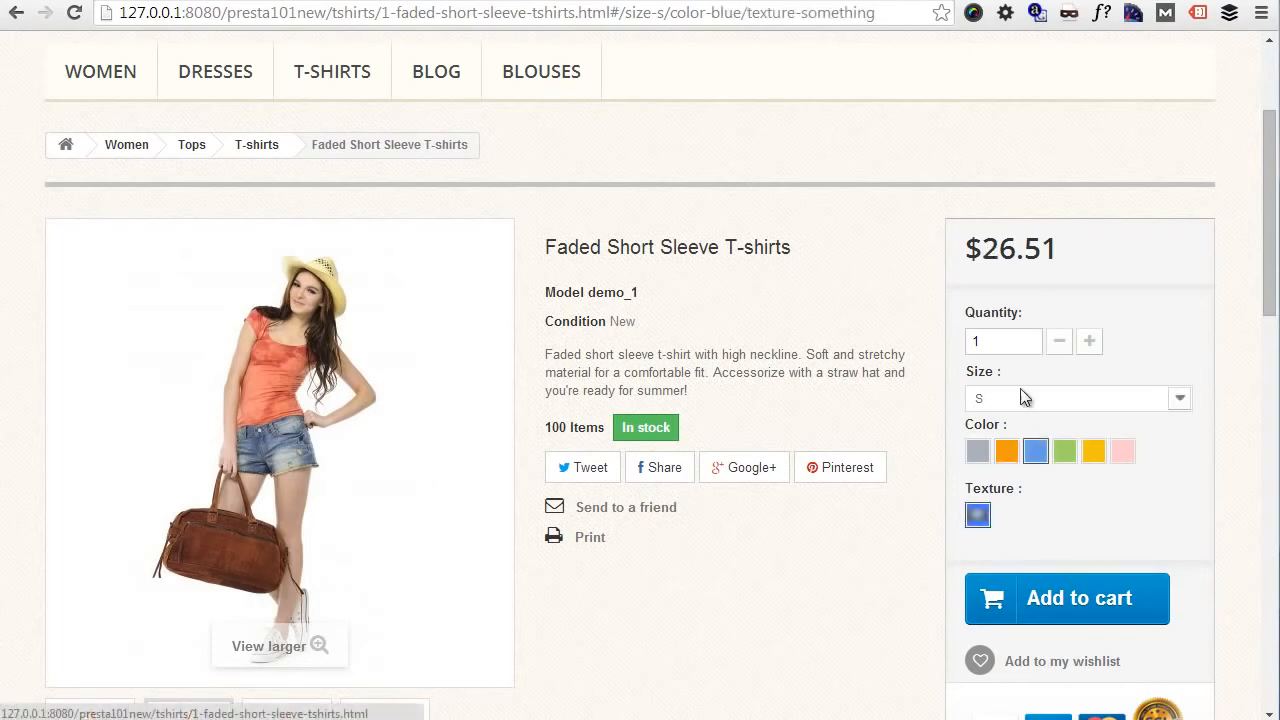
left_click(1025, 398)
left_click(1018, 436)
left_click(1075, 600)
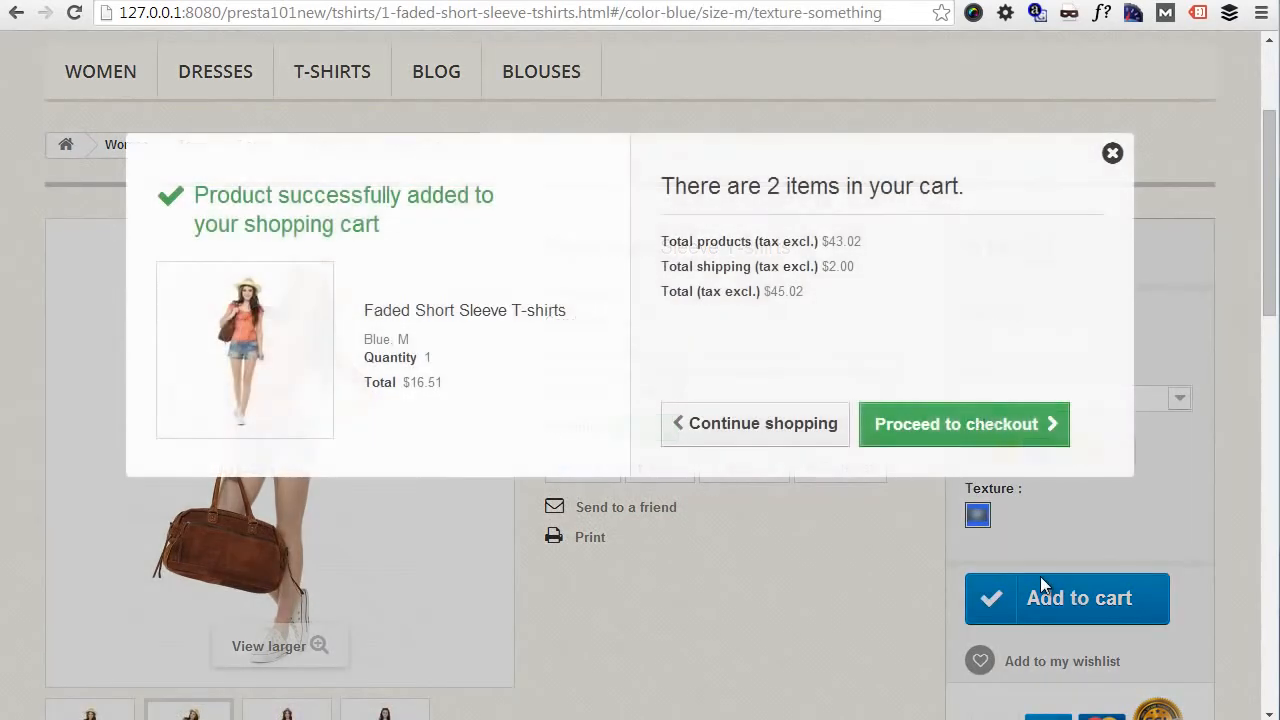
- Proceed to the shopping-cart summary and remove both T-shirts from the cart
left_click(940, 441)
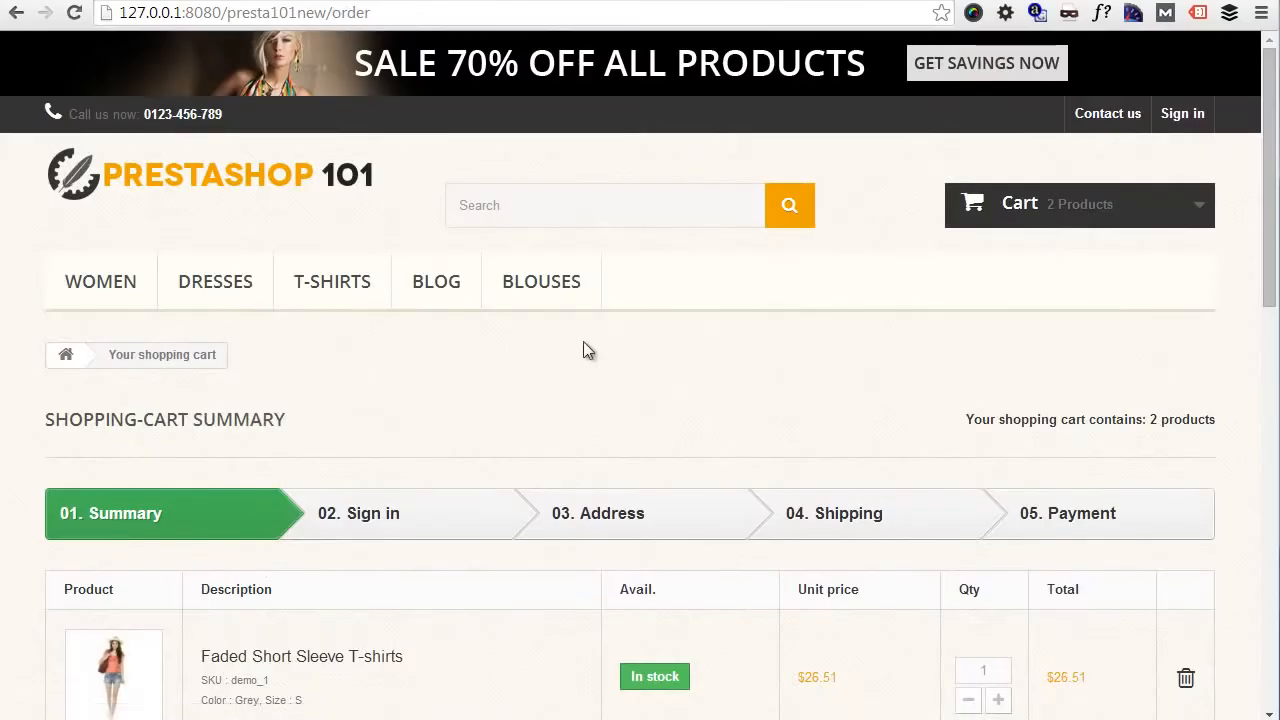
scroll(457, 464, "down", 4)
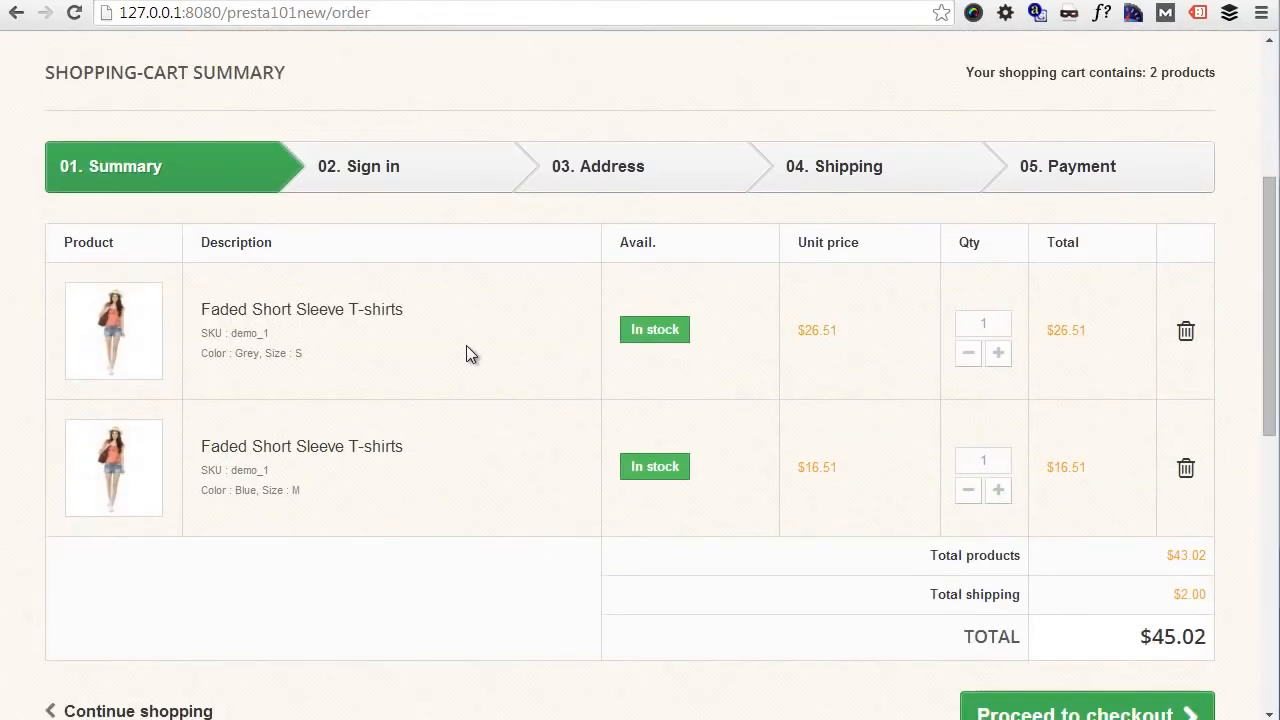
left_click(1187, 331)
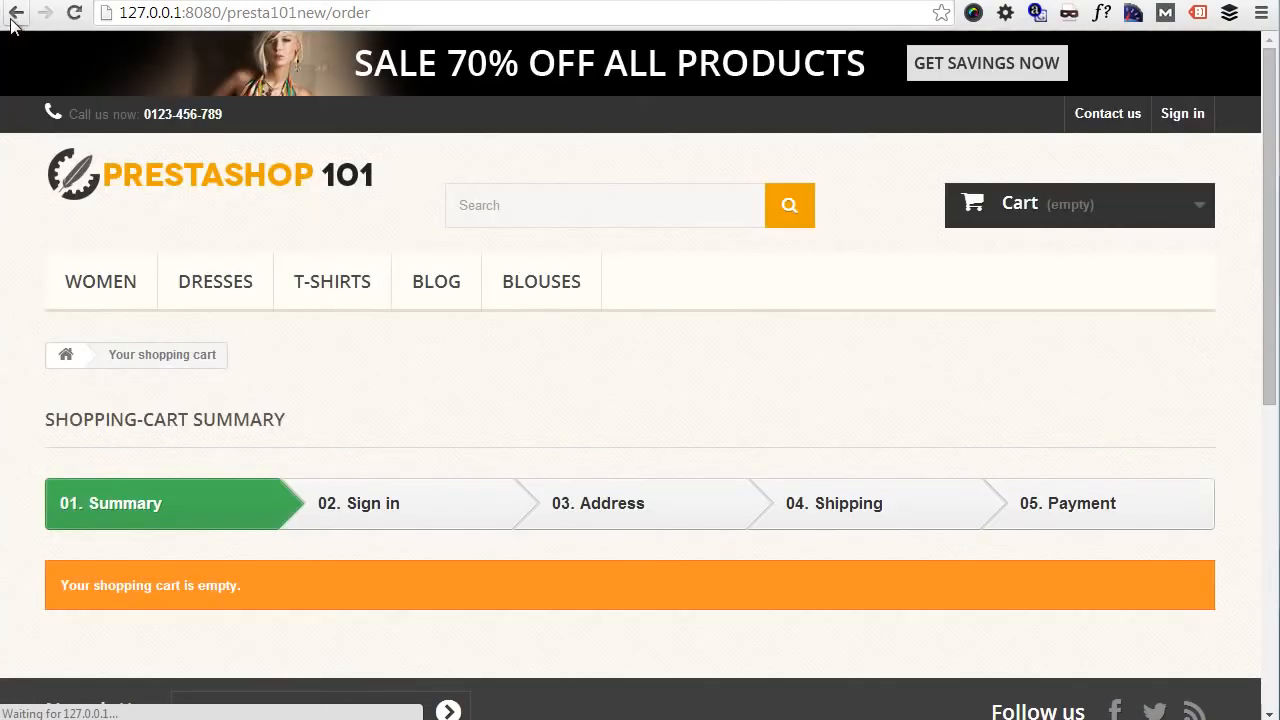
- Return to the T-shirt page, choose grey, size S and the Something texture, and add it to the cart
left_click(16, 13)
left_click(978, 452)
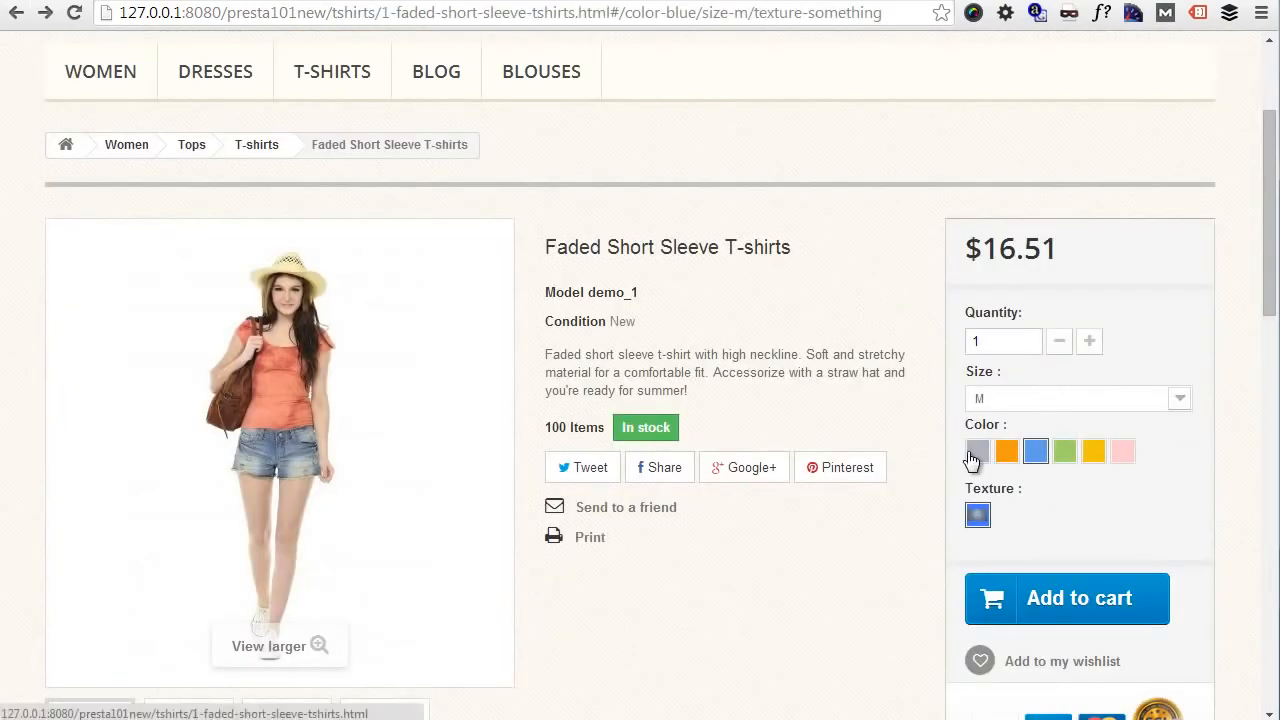
left_click(1010, 399)
left_click(1000, 417)
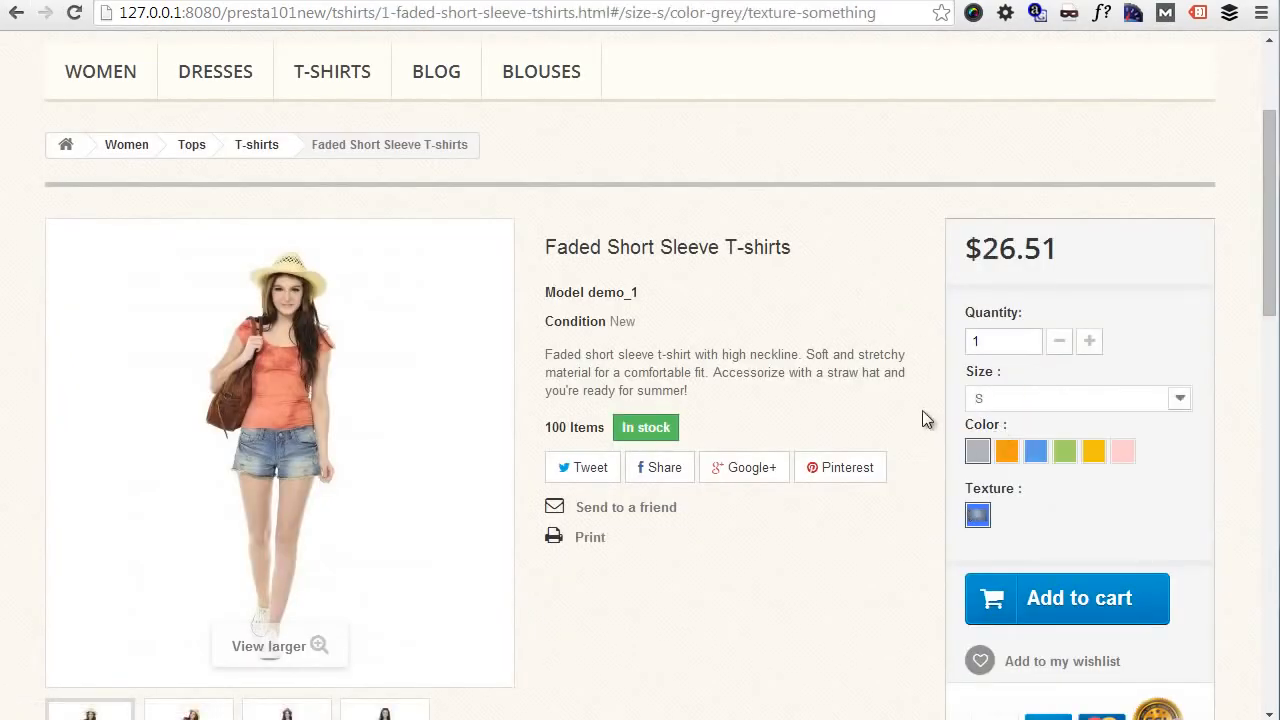
left_click(978, 516)
left_click(1068, 597)
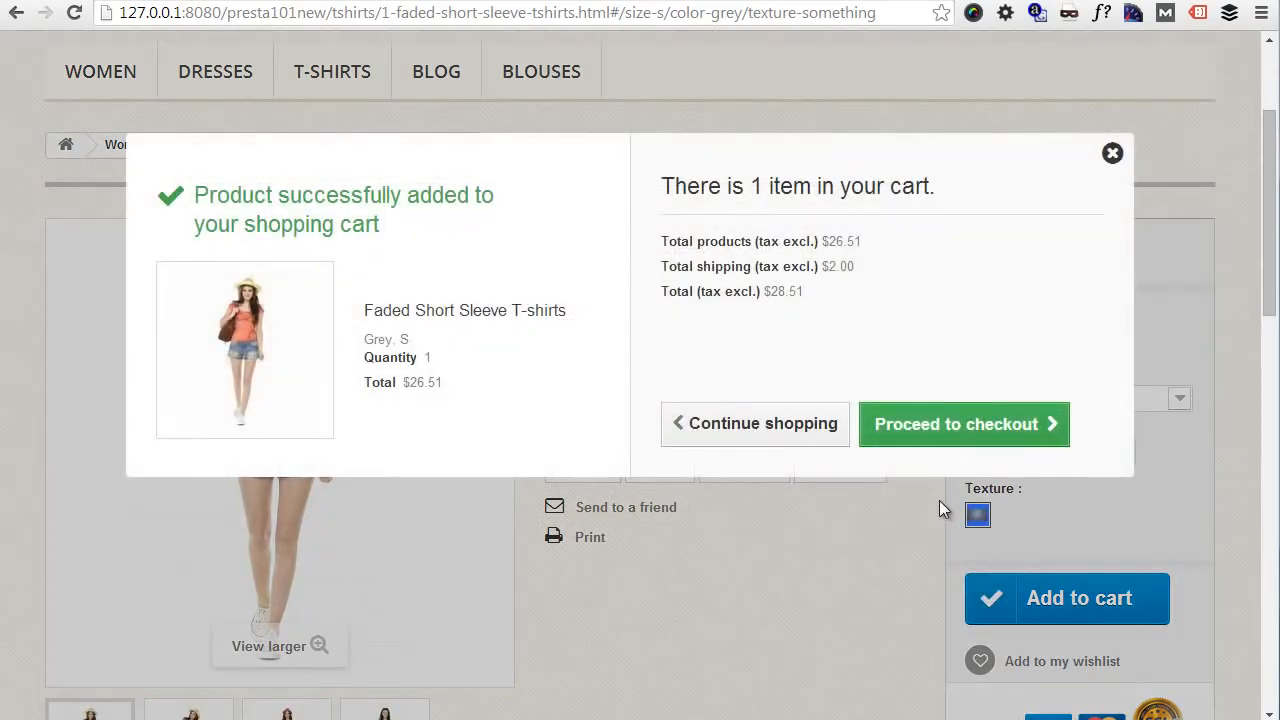
- Proceed to the shopping-cart summary, remove the grey size S T-shirt and return to the product page
left_click(984, 431)
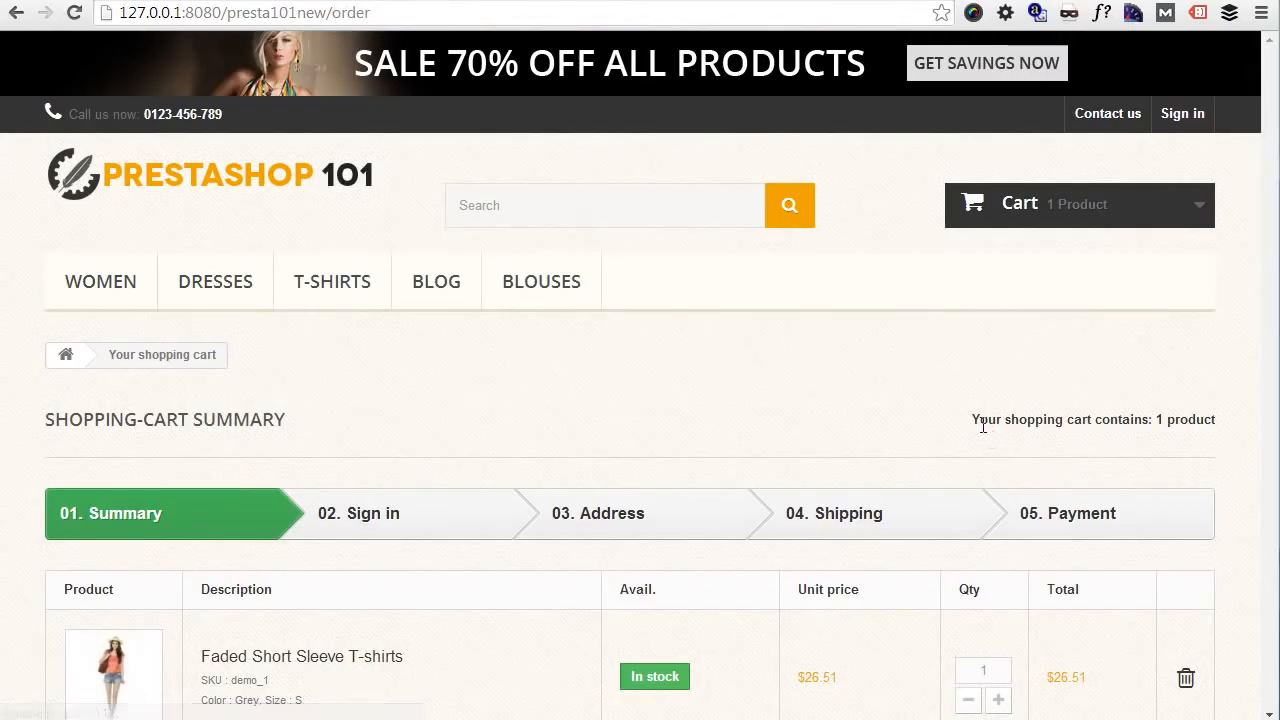
scroll(980, 423, "down", 4)
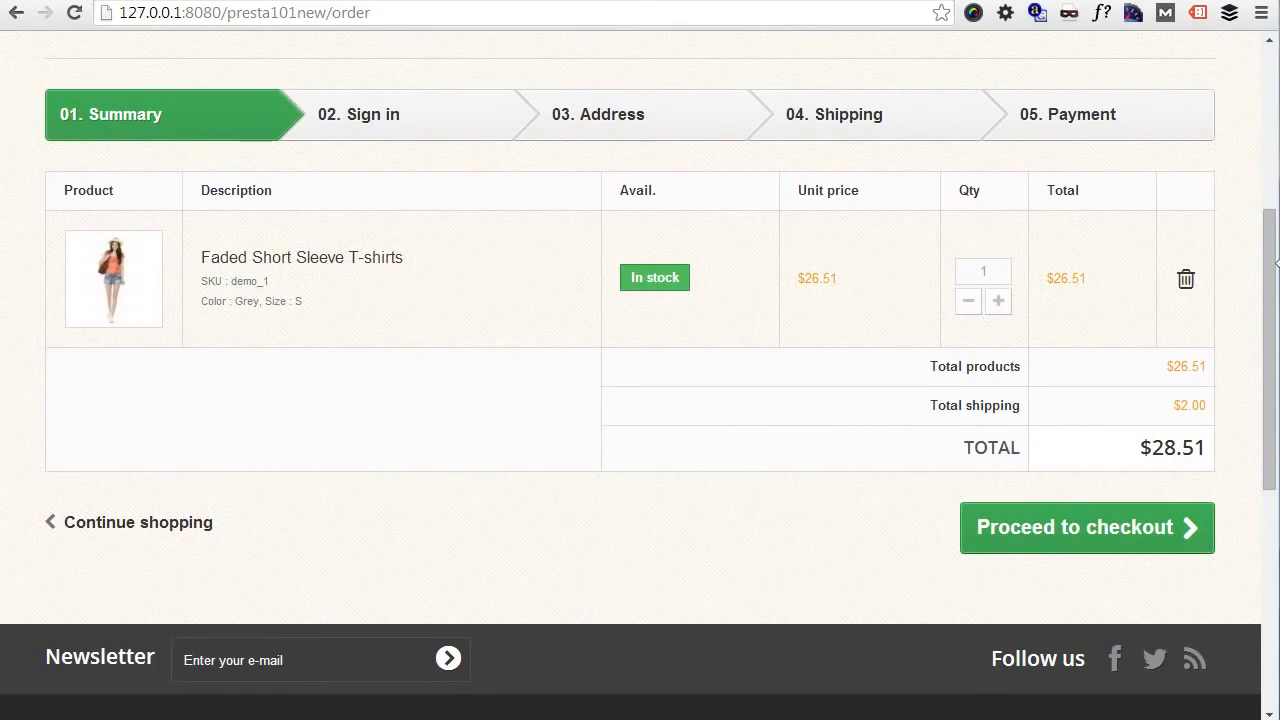
left_click(1186, 279)
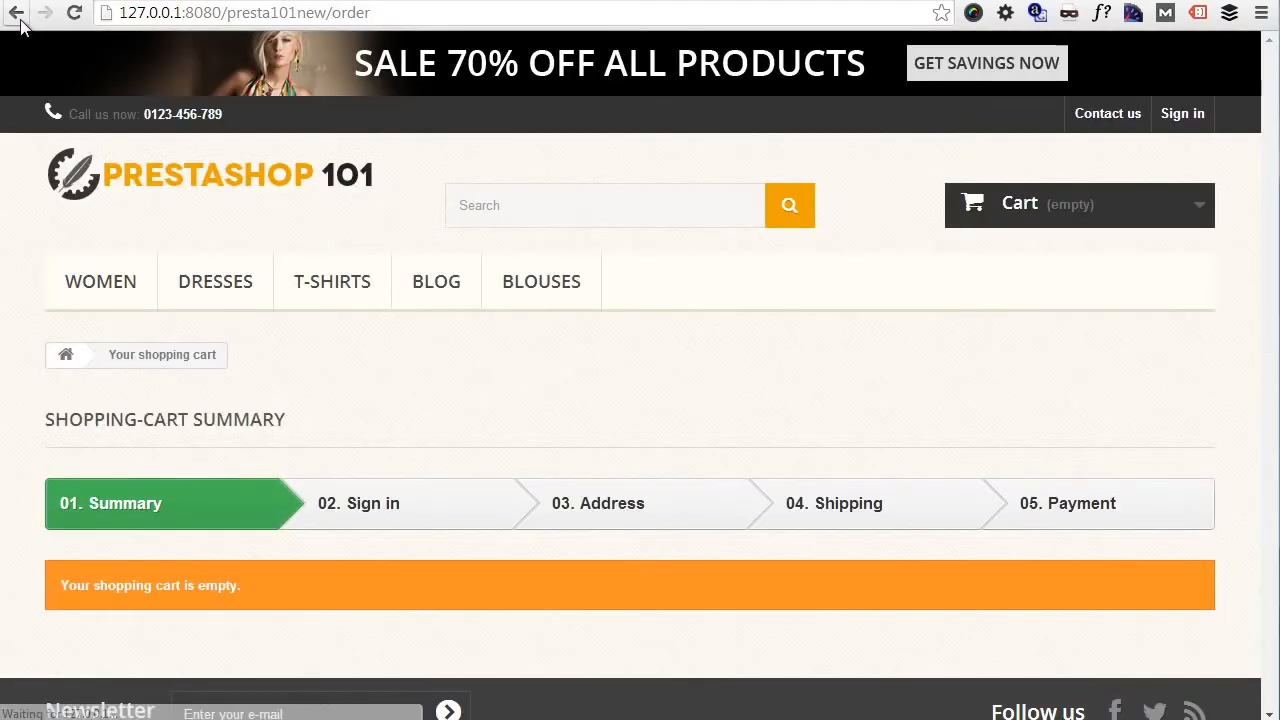
left_click(16, 12)
- Return to the back office, review the T-shirt's combinations list and save the product while staying on its page
left_click(63, 1)
scroll(880, 439, "up", 3)
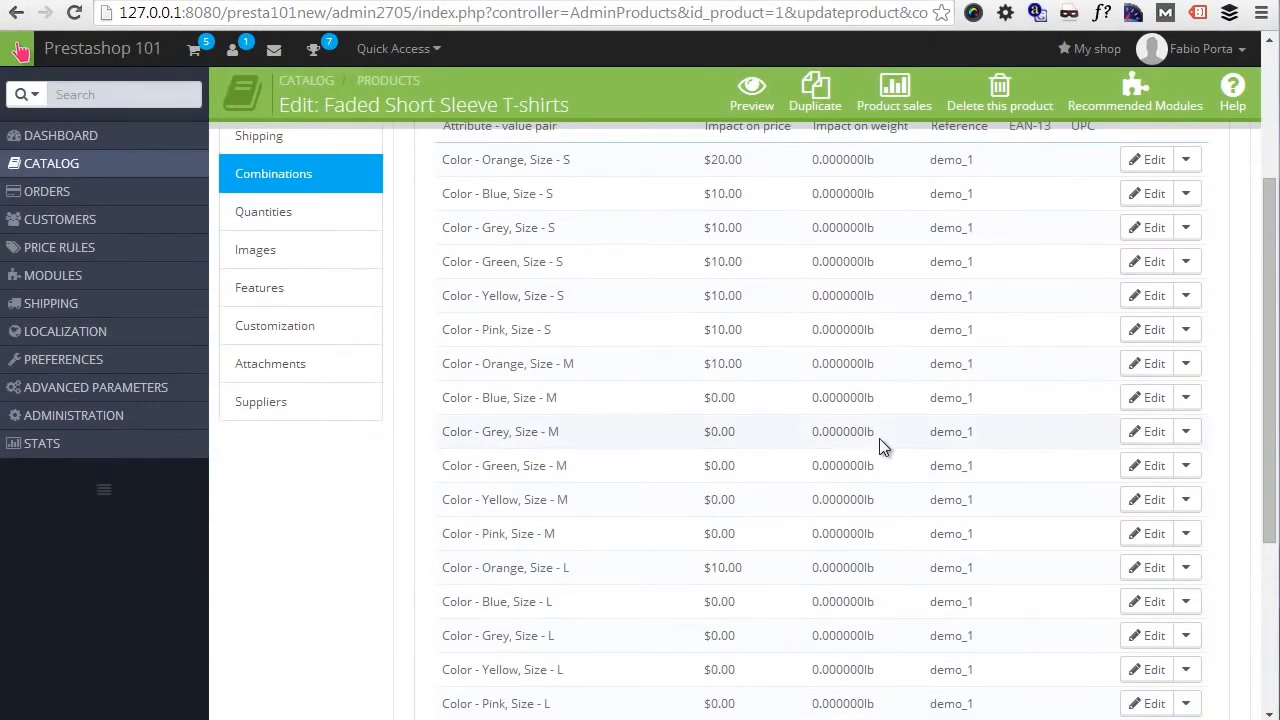
scroll(879, 437, "down", 3)
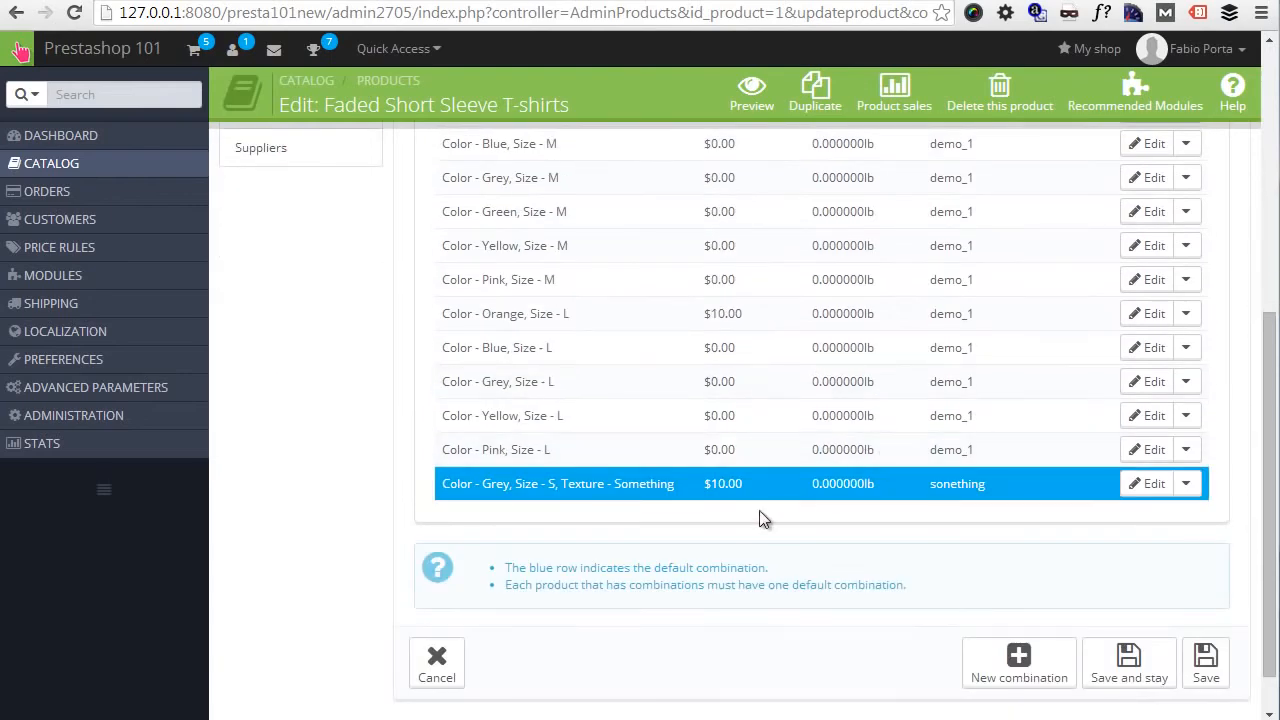
scroll(1037, 516, "down", 1)
left_click(1129, 645)
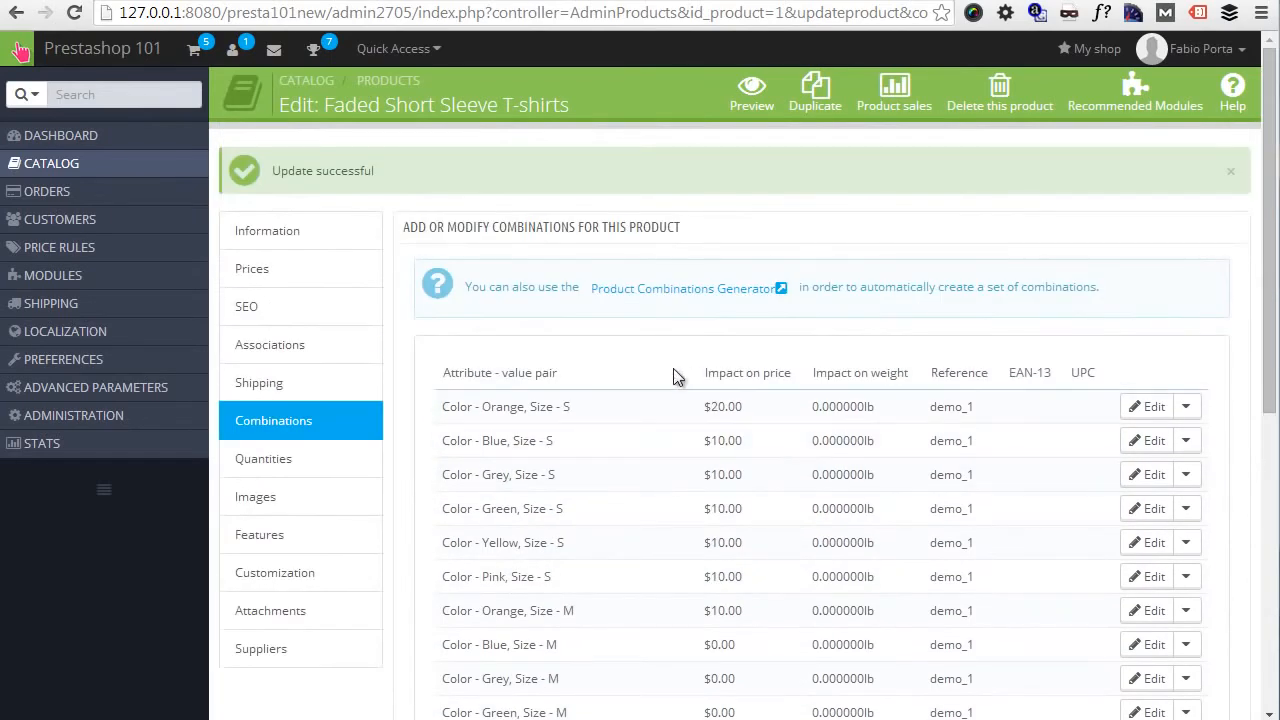
- Open the Product Combinations Generator, signing back in to the back office with the prefilled credentials
left_click(629, 298)
left_click(677, 150)
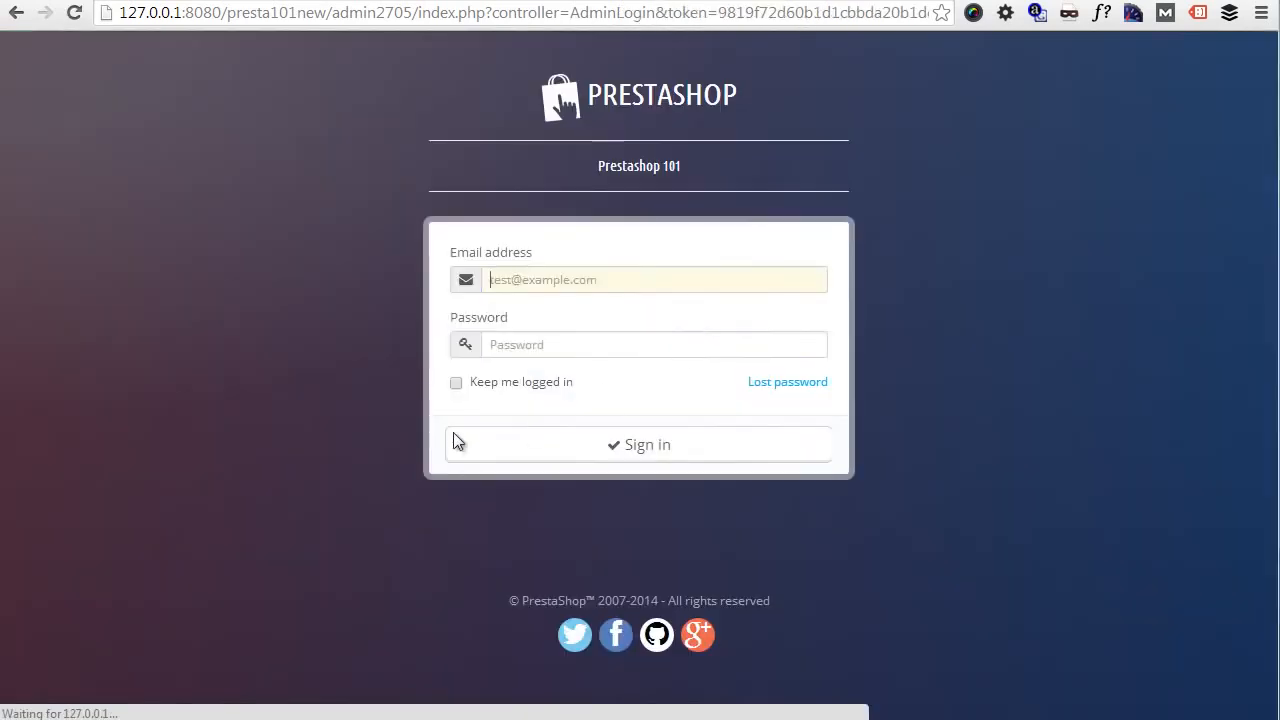
left_click(624, 449)
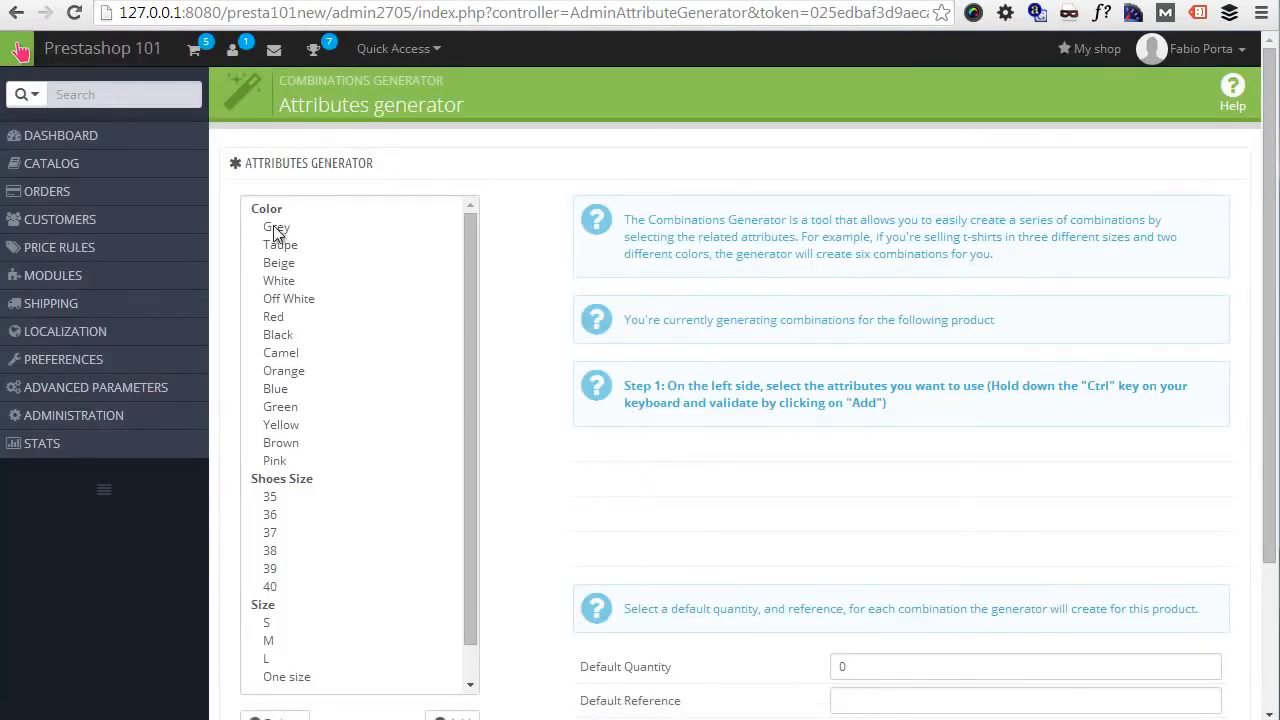
- Select Grey, Orange, Blue, Green, Yellow and Pink, sizes S, M and L, and the Something texture in the attributes list
left_click(277, 232)
left_click_drag(285, 460, 290, 398)
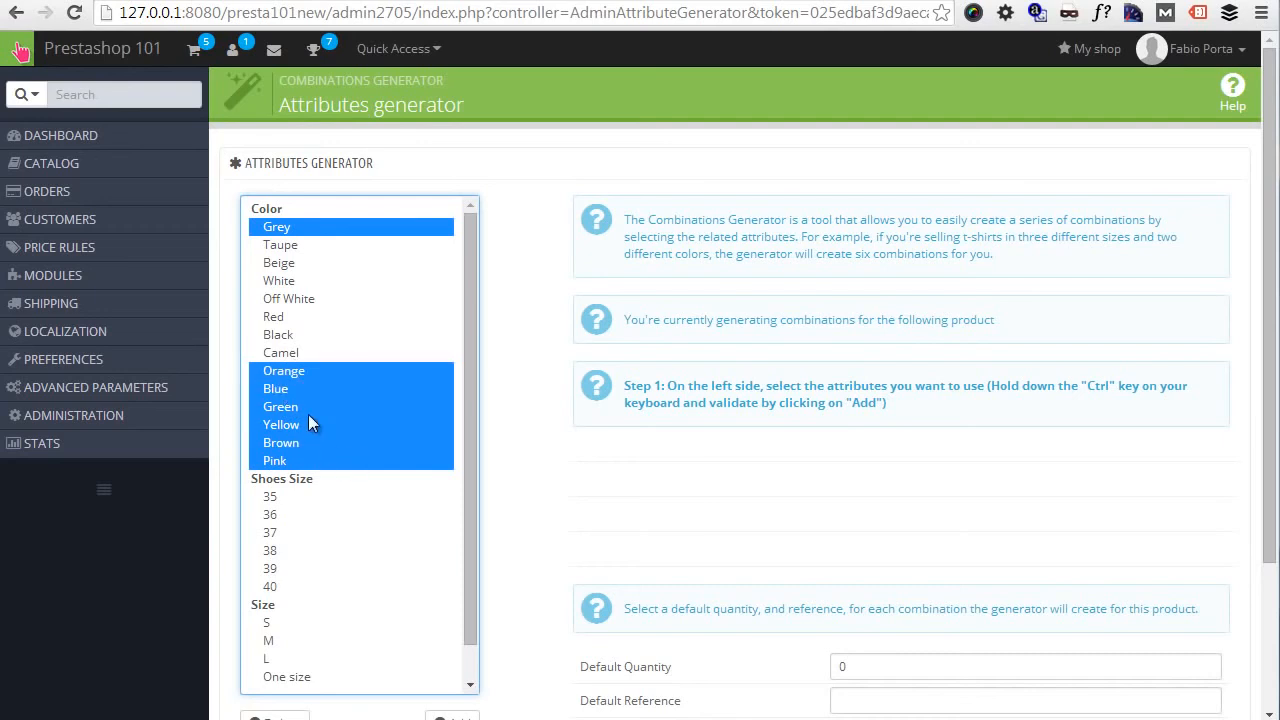
scroll(312, 400, "down", 3)
left_click(292, 284, "ctrl")
scroll(322, 500, "down", 2)
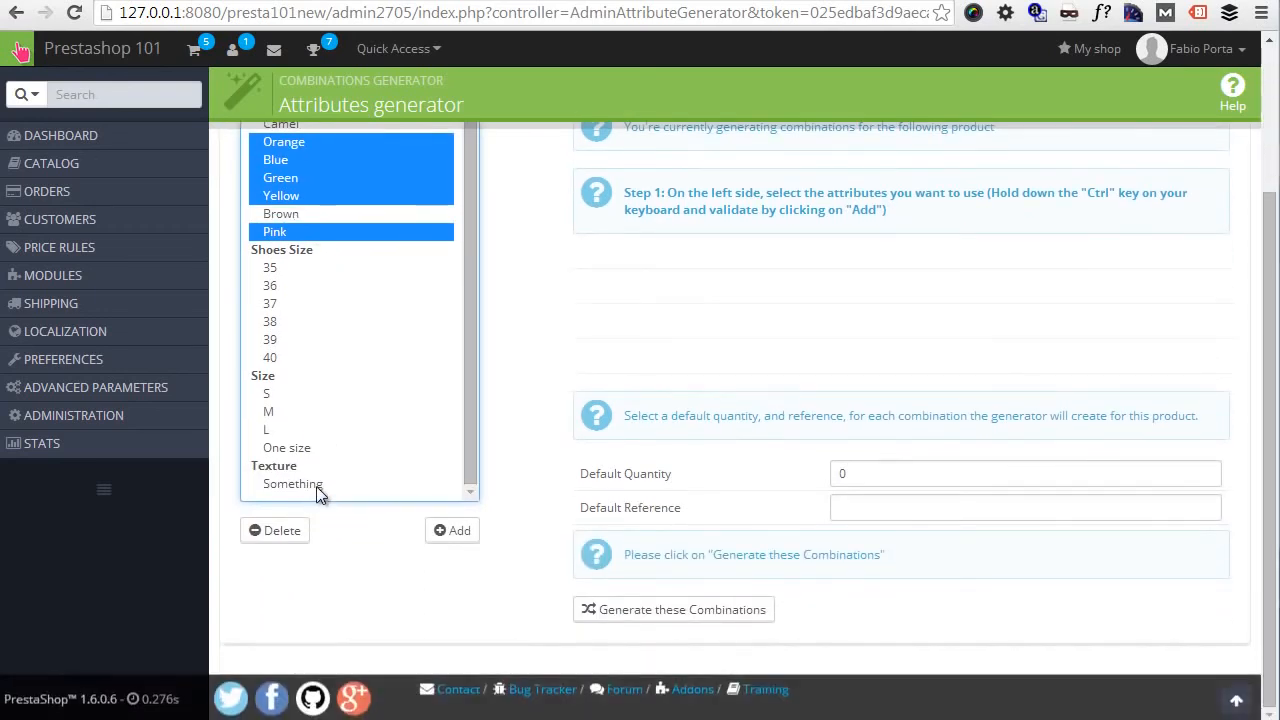
left_click(316, 484, "ctrl")
left_click(287, 429, "ctrl")
left_click(281, 412, "ctrl")
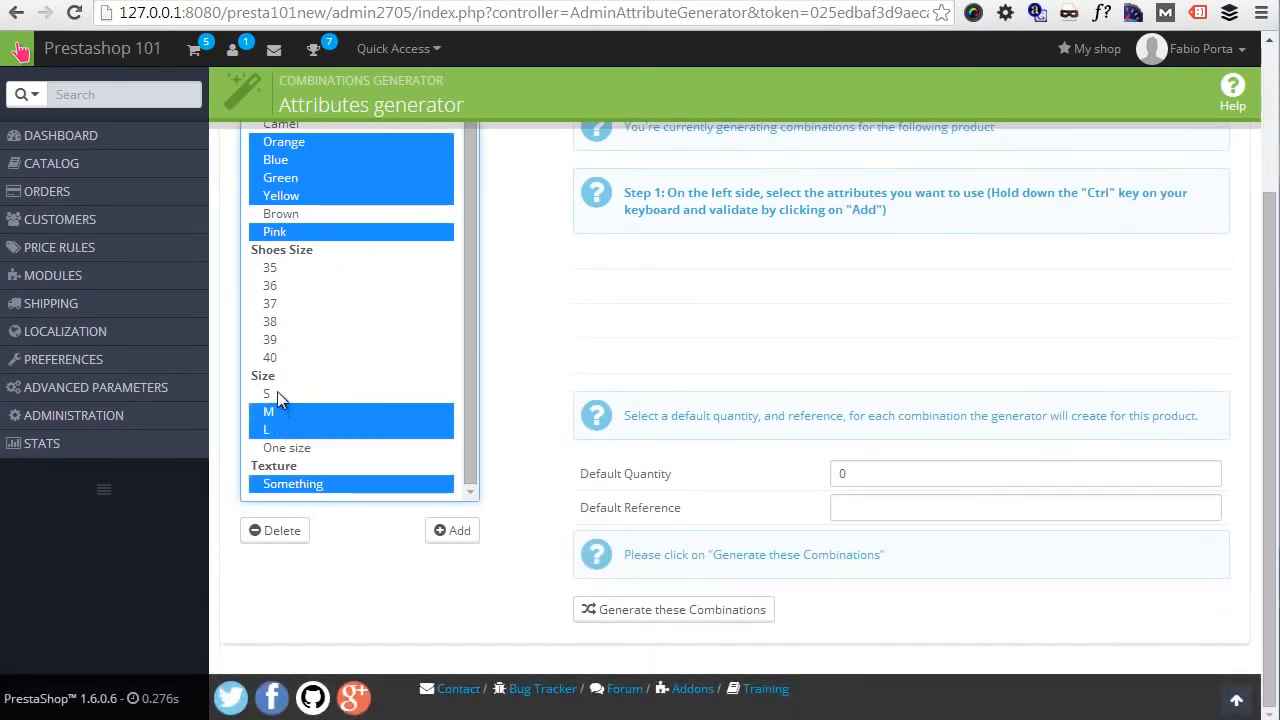
left_click(277, 397, "ctrl")
- Set the default quantity to 1221 and try to generate the combinations from the selected attributes
left_click(874, 477)
type("12")
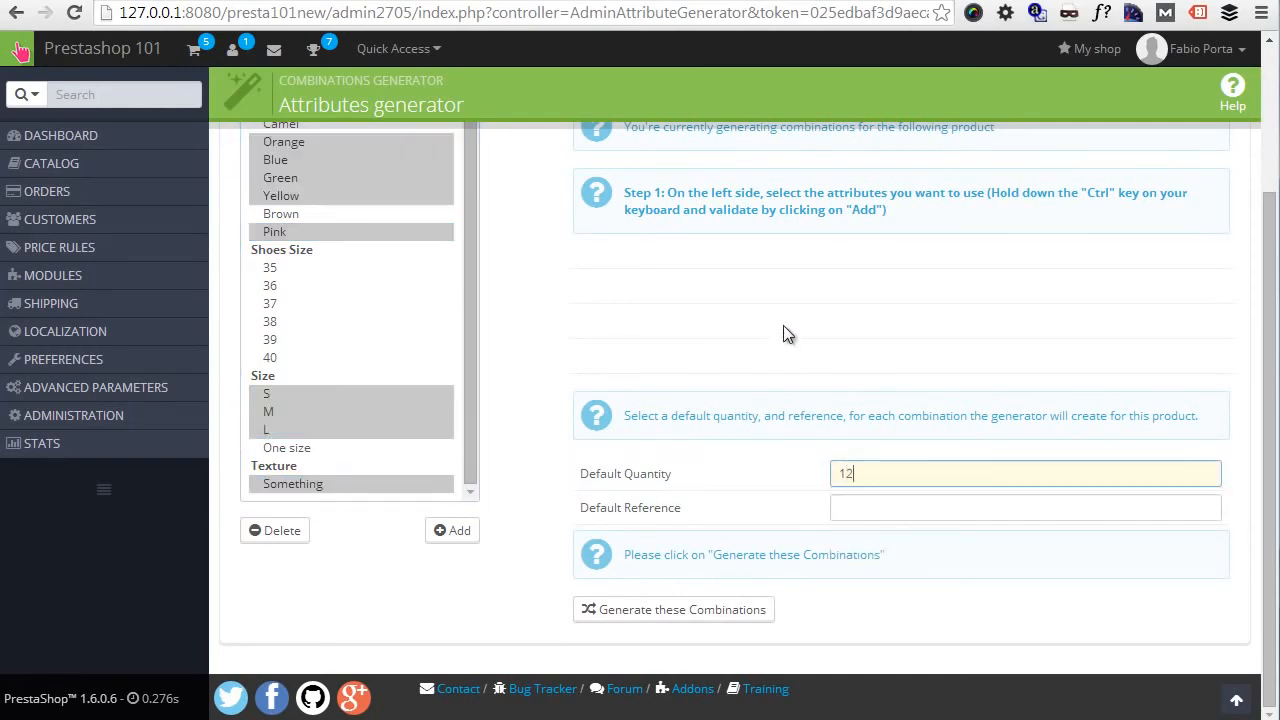
type("21")
scroll(760, 420, "up", 2)
type("1")
scroll(726, 587, "down", 2)
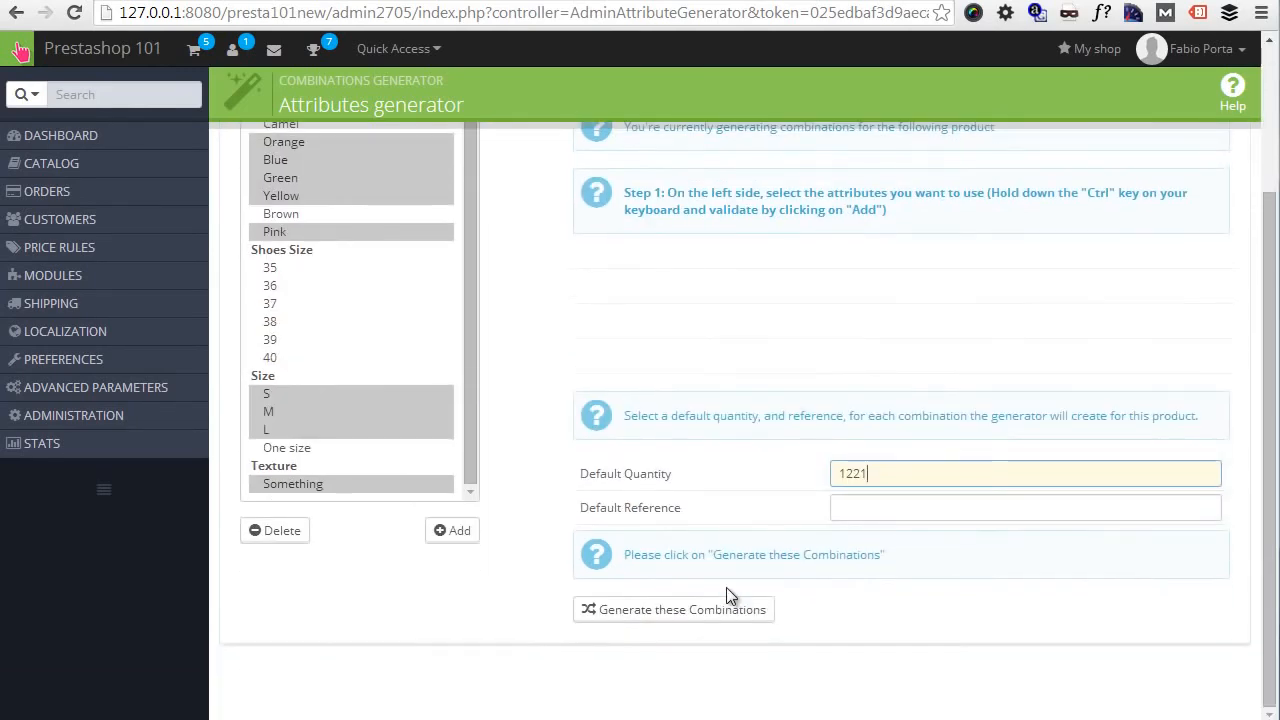
left_click(690, 612)
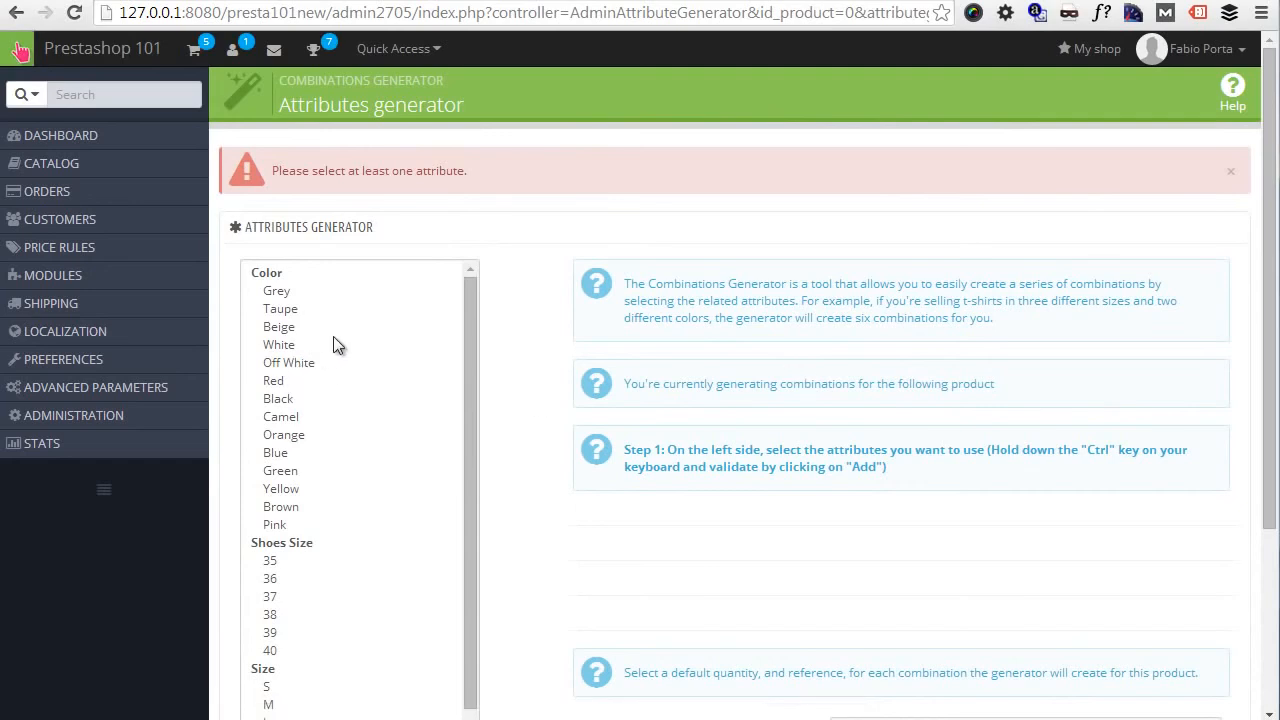
- Reselect Grey, Orange, Blue, Green, Yellow, Pink, sizes S, M, L and the Something texture, and add them to the generator
left_click(285, 291)
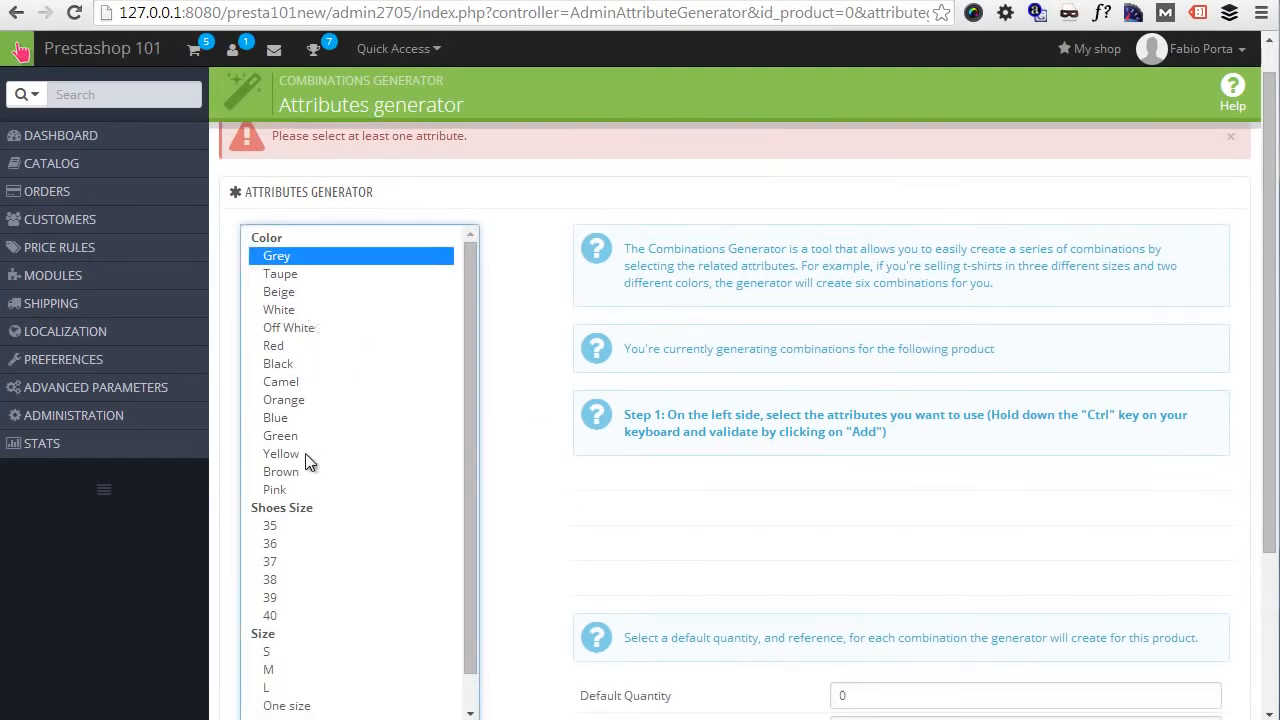
left_click(290, 489, "ctrl")
left_click_drag(288, 454, 295, 399)
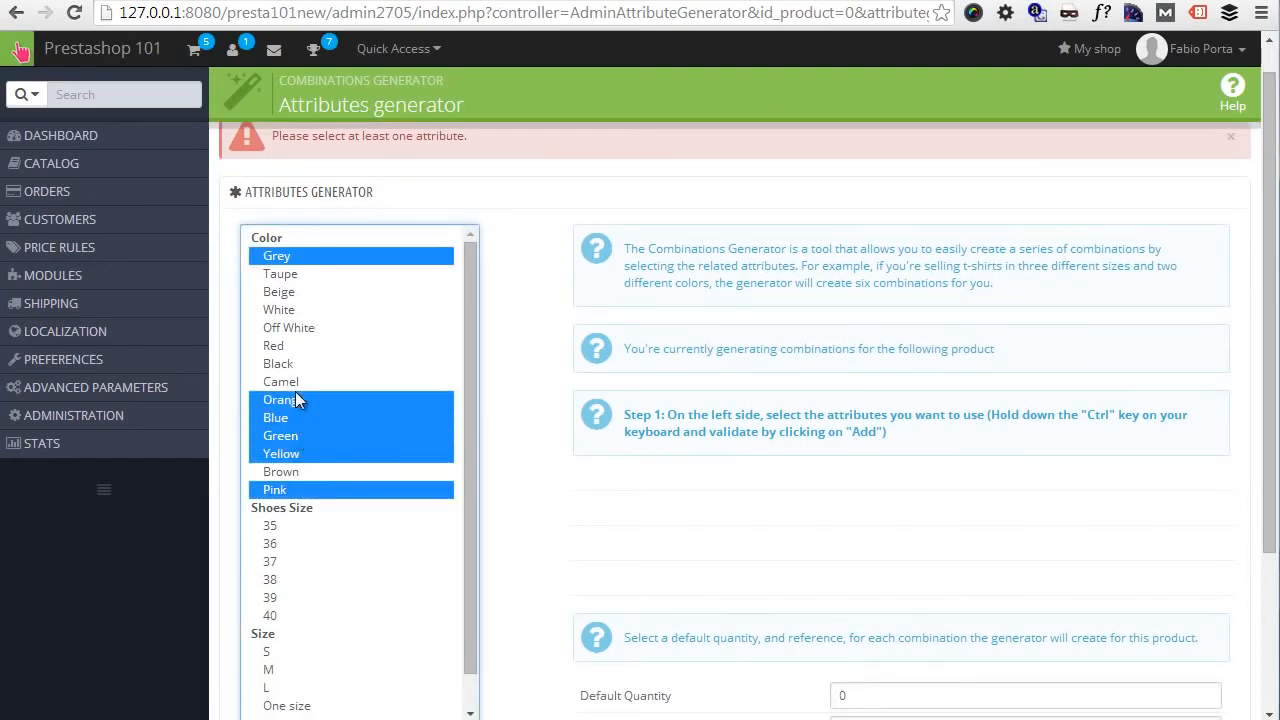
scroll(306, 463, "down", 3)
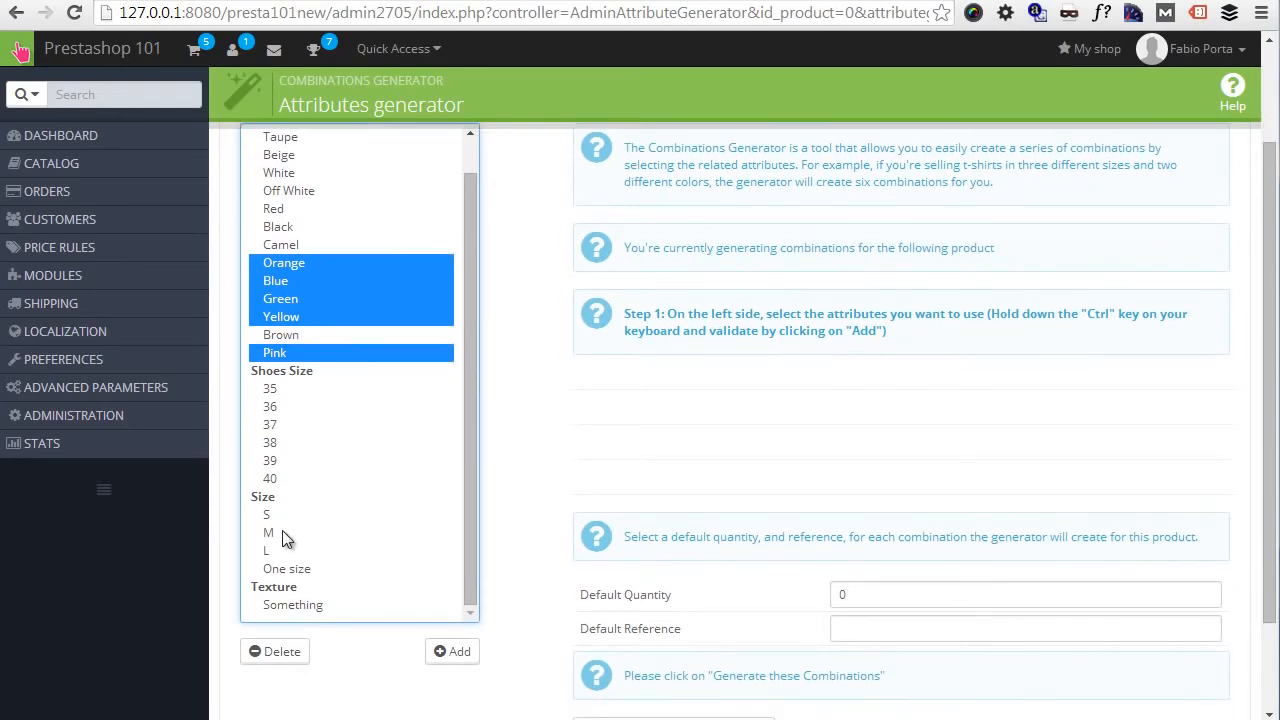
left_click(270, 532, "ctrl")
left_click(268, 514, "ctrl")
left_click(270, 550, "ctrl")
left_click(300, 605, "ctrl")
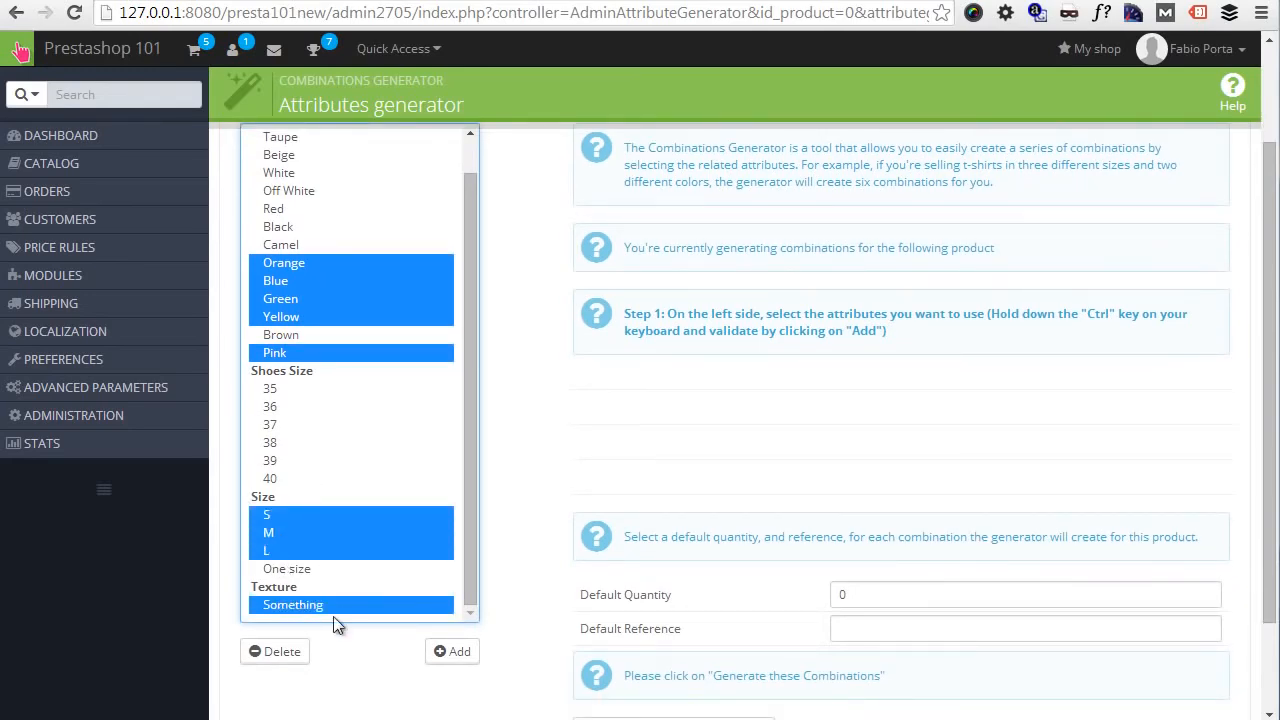
left_click(452, 652)
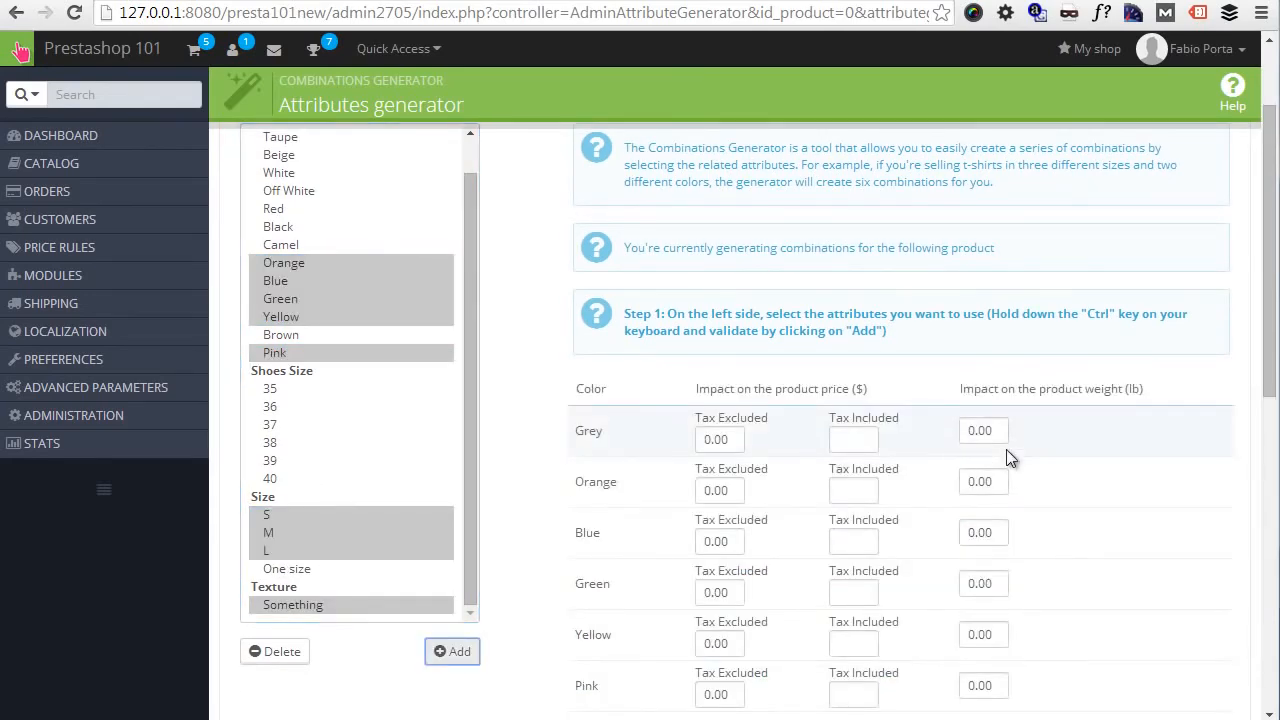
- Try to generate the combinations from the added attributes and dismiss the error message
scroll(1006, 457, "down", 5)
scroll(986, 434, "up", 3)
scroll(981, 428, "down", 5)
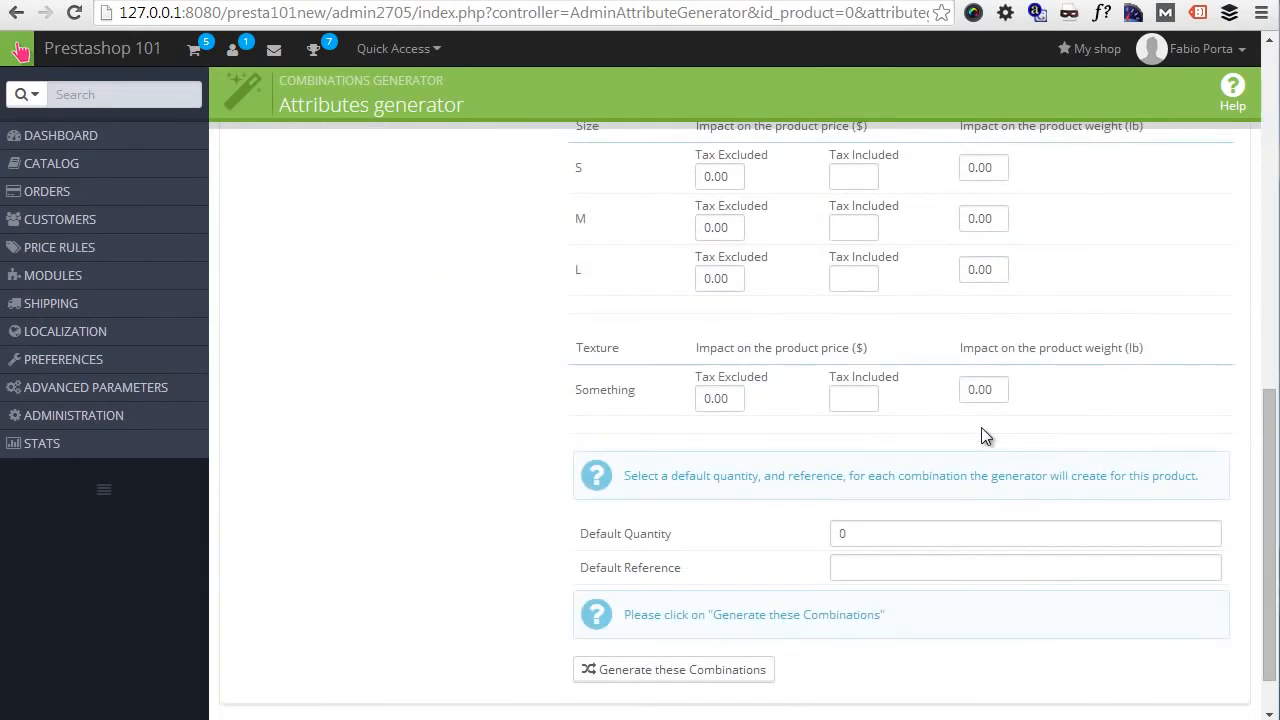
left_click(638, 610)
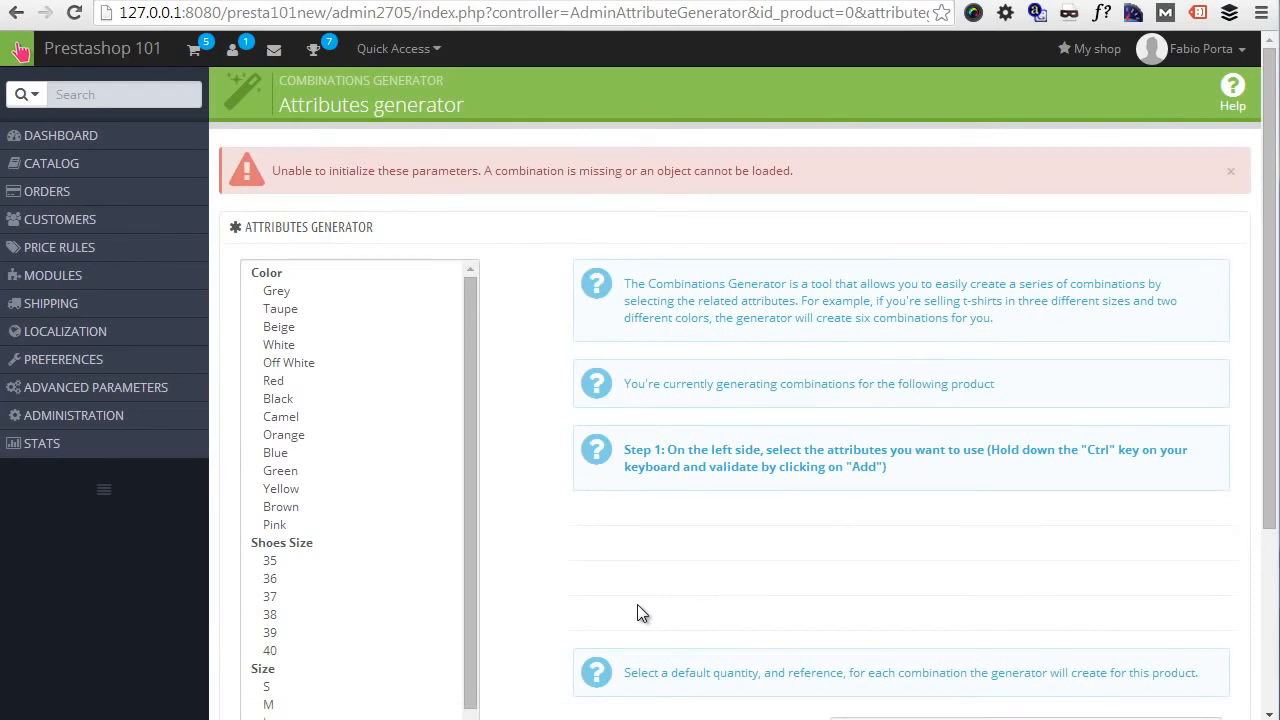
scroll(686, 420, "down", 3)
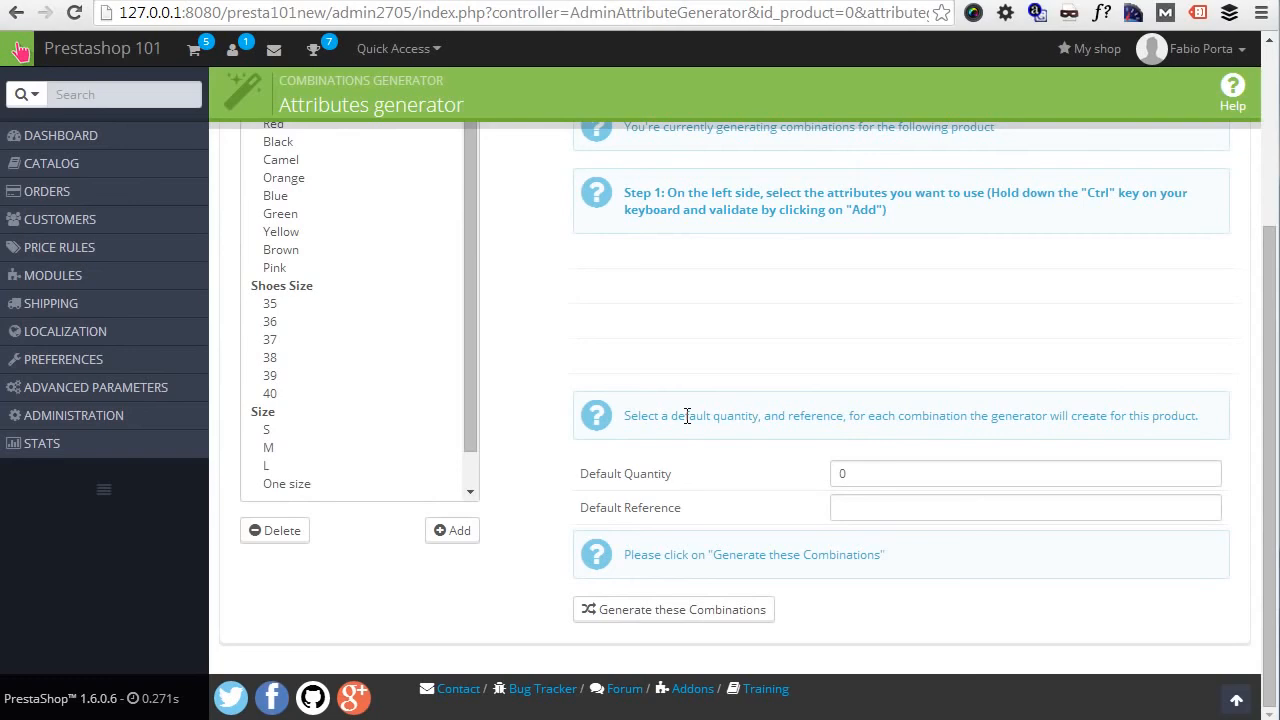
scroll(1018, 250, "up", 3)
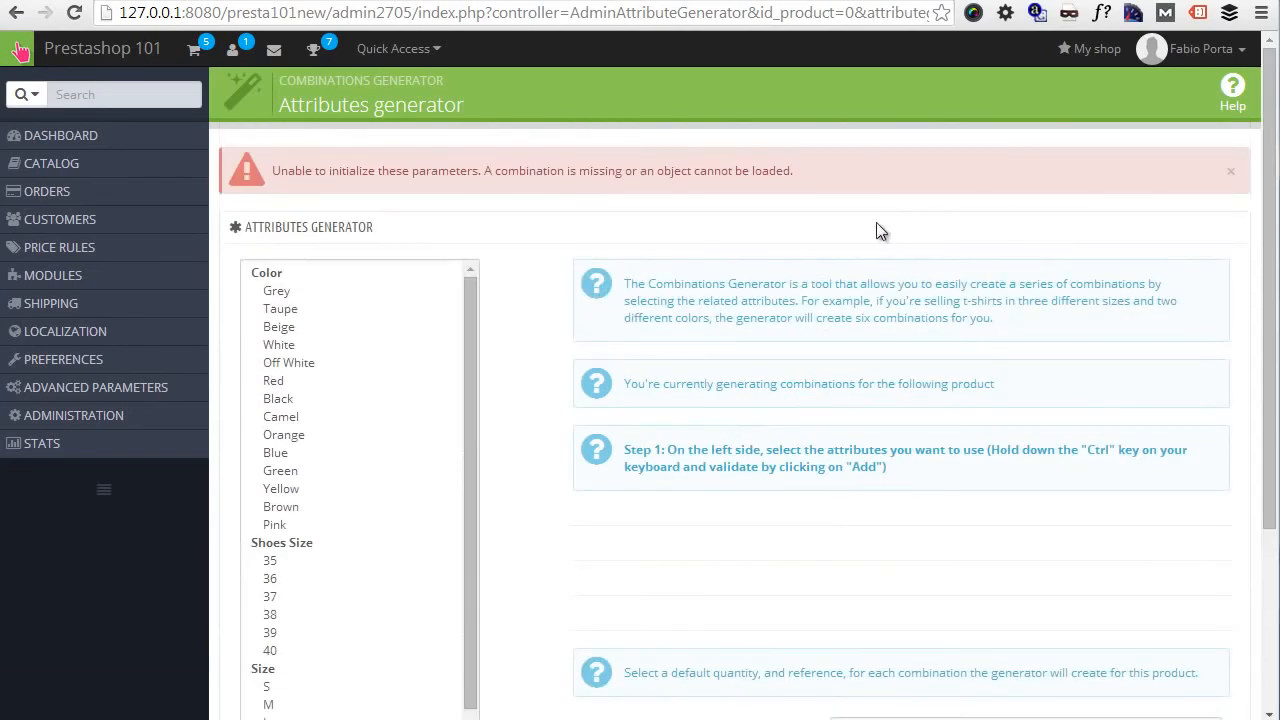
left_click(1231, 171)
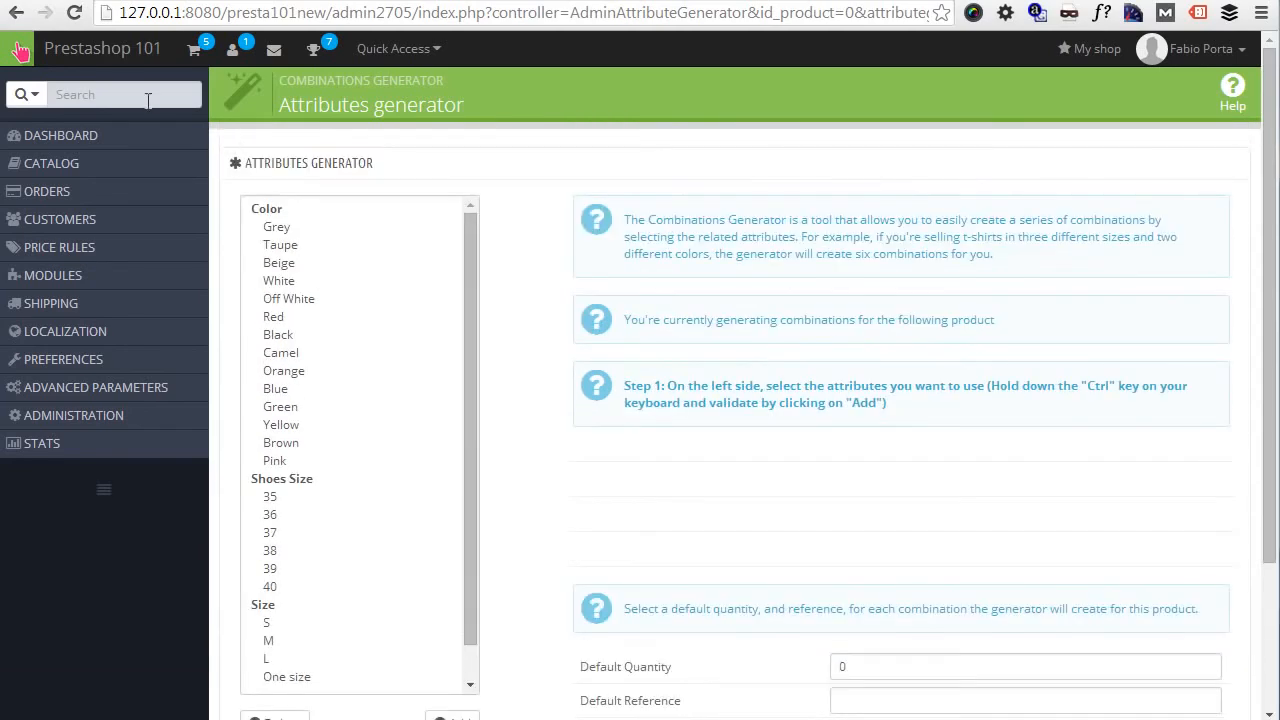
- Go back to the login page and sign in with the prefilled credentials, enabling Keep me logged in
left_click(16, 14)
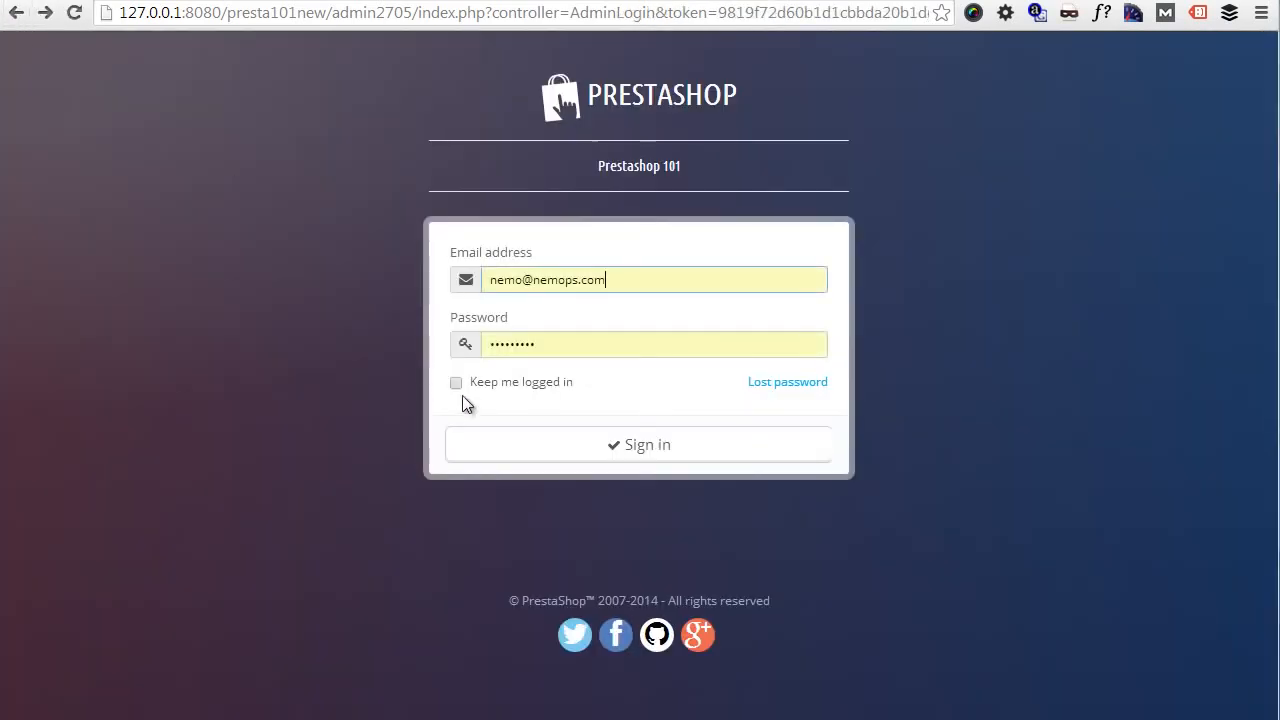
left_click(457, 384)
left_click(551, 448)
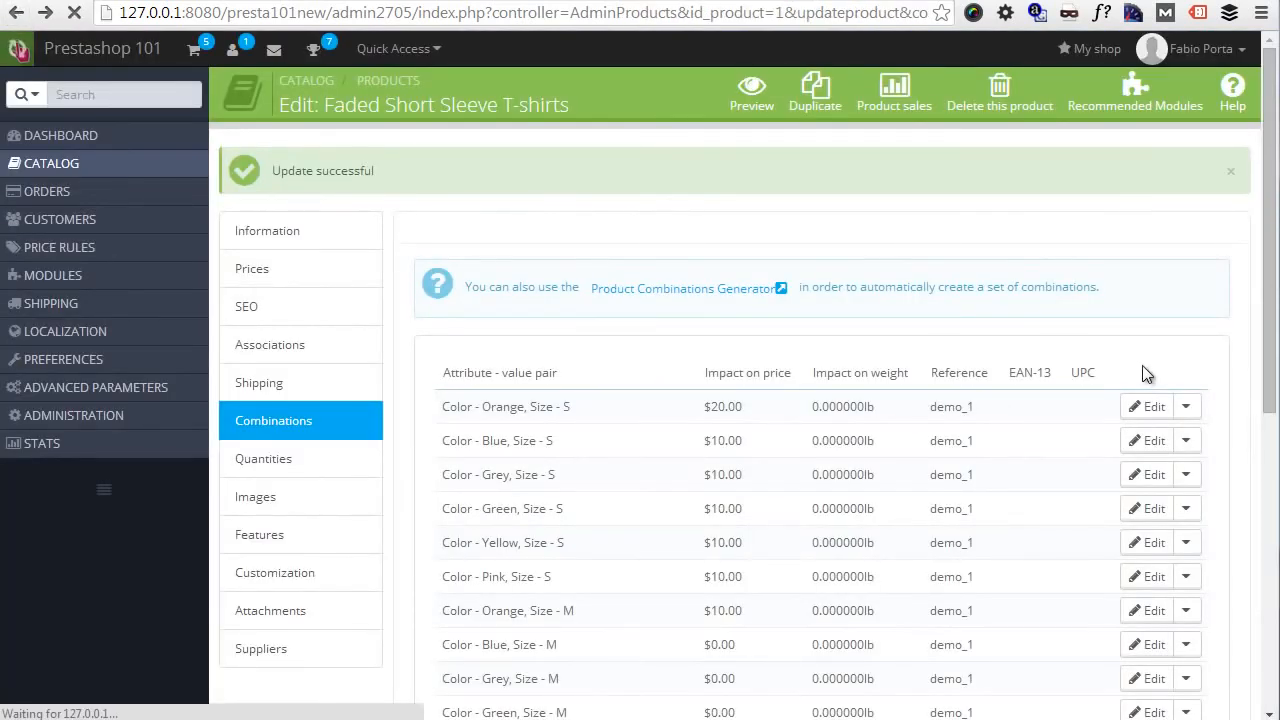
- Delete the default Grey, size S, Something texture combination from the T-shirt's combinations list and confirm the deletion
scroll(1100, 372, "down", 5)
left_click(1185, 427)
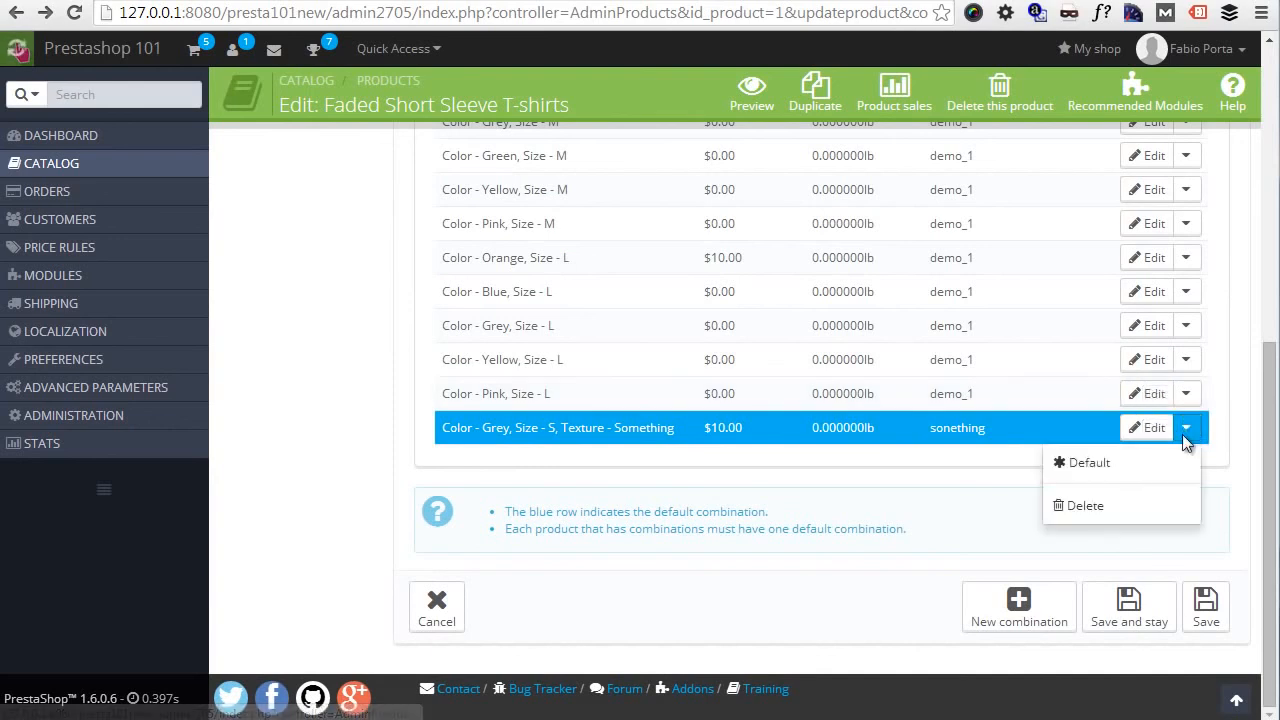
left_click(1120, 510)
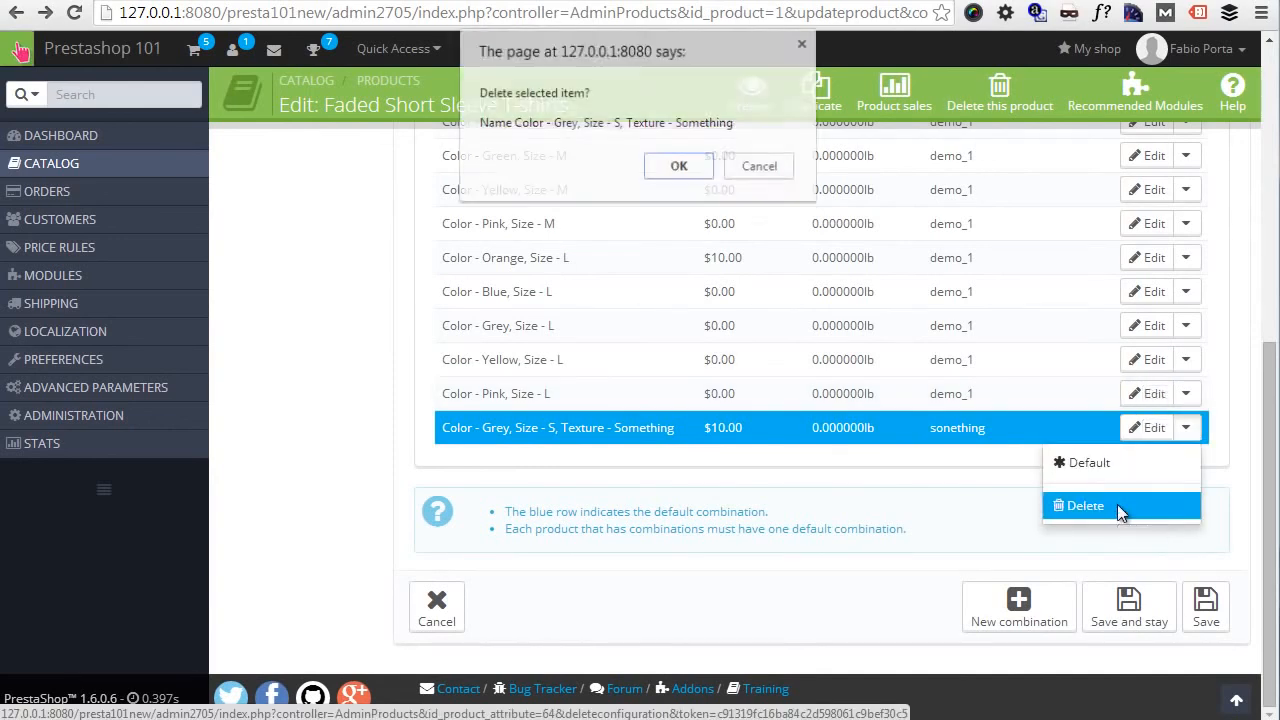
left_click(680, 167)
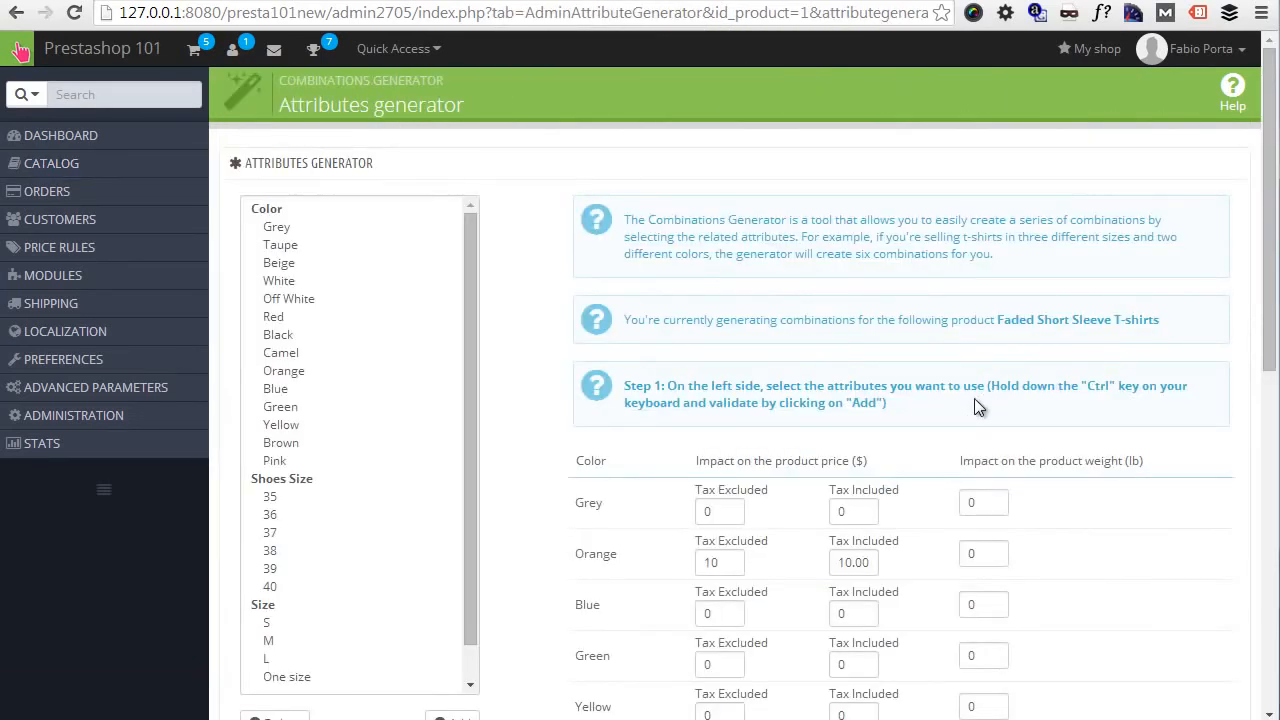
- In the T-shirt's combinations generator, select Grey, Orange, Blue, Green, Yellow, Pink, sizes S, M, L and texture Something, and add them
left_click(307, 460)
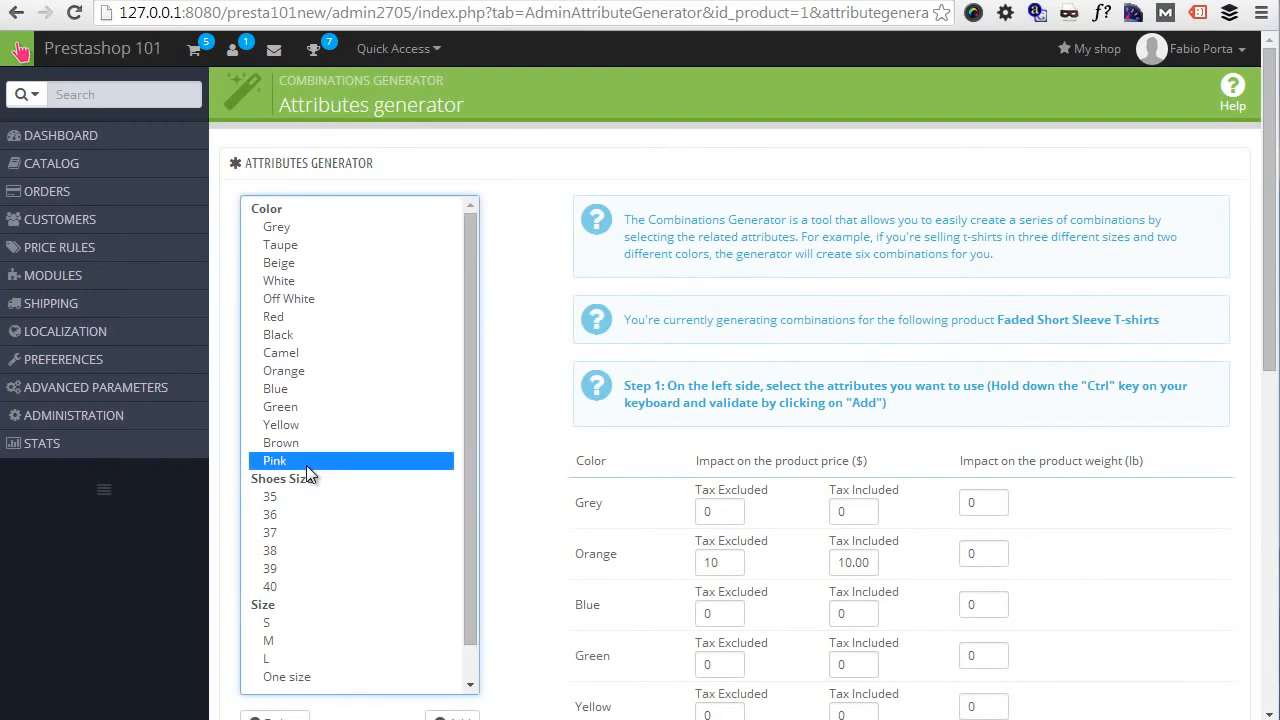
left_click(296, 440, "ctrl")
left_click_drag(296, 426, 292, 370)
left_click(303, 440, "ctrl")
left_click(319, 229, "ctrl")
scroll(346, 459, "down", 7)
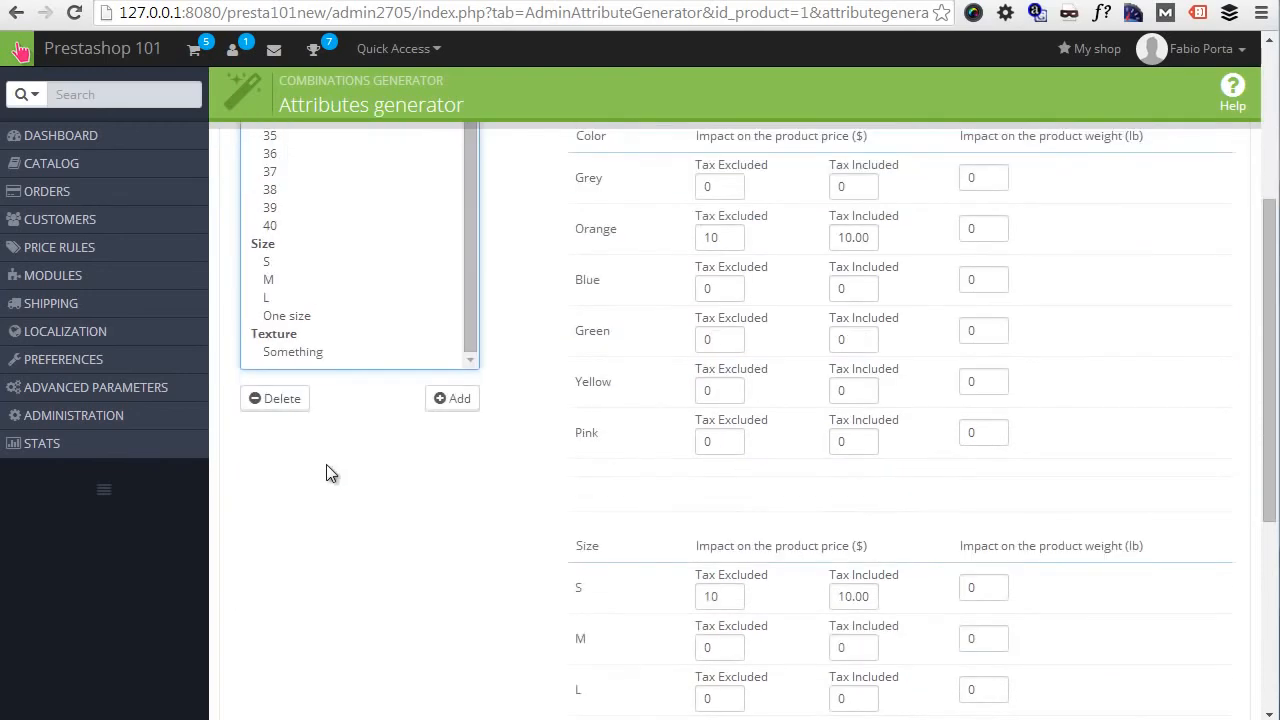
left_click(274, 263, "ctrl")
left_click_drag(274, 288, 276, 299)
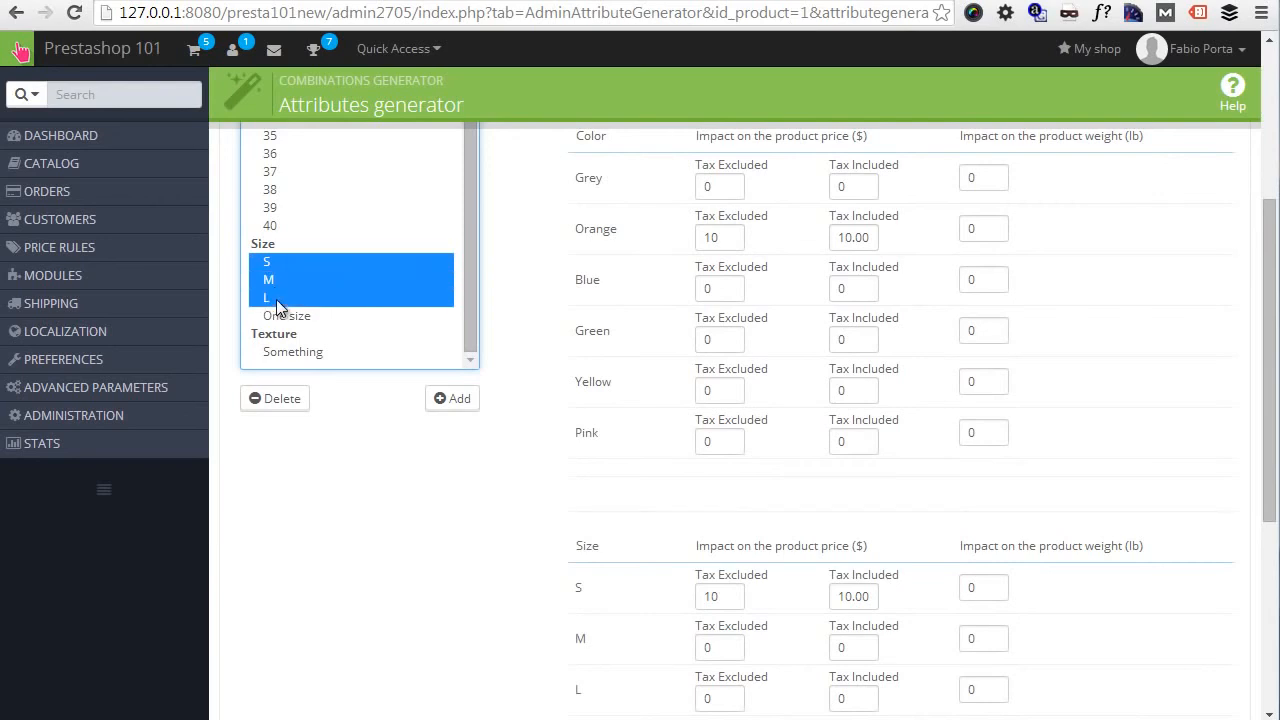
left_click(303, 352, "ctrl")
left_click(452, 398)
- Set the default quantity to 1221 and generate the combinations for the T-shirt
scroll(960, 400, "down", 4)
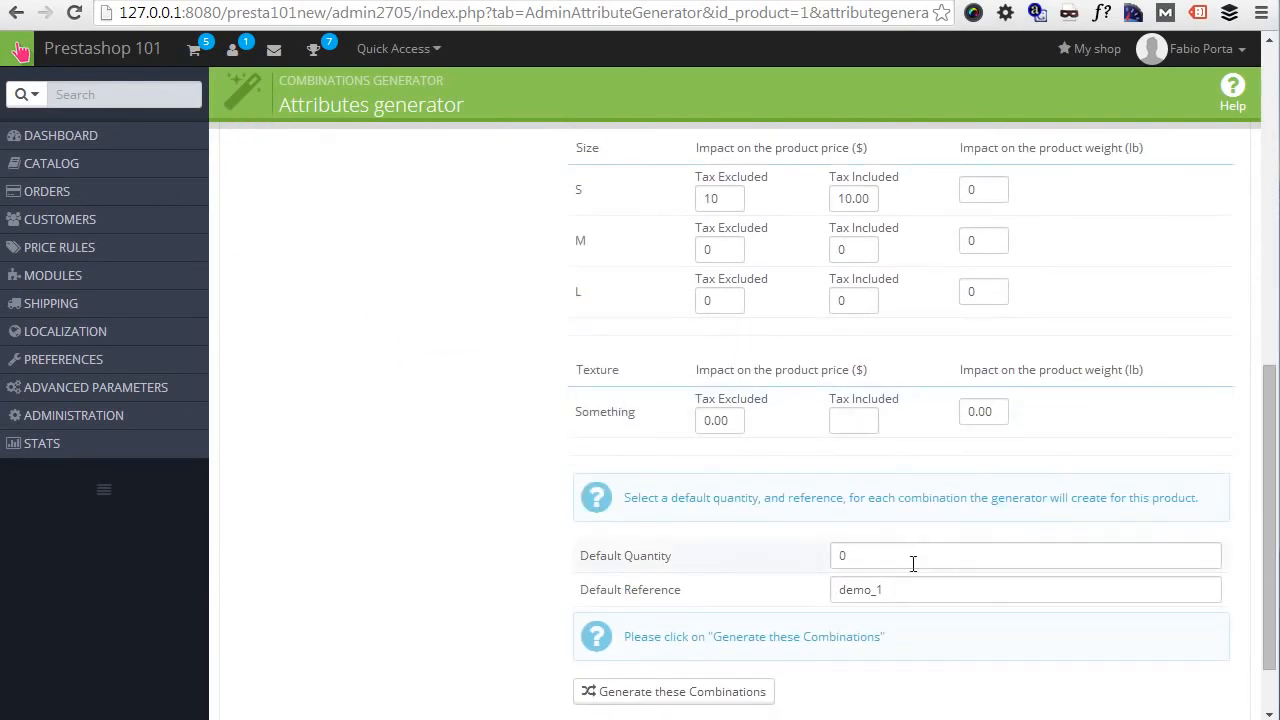
double_click(857, 550)
type("1223")
scroll(858, 466, "down", 2)
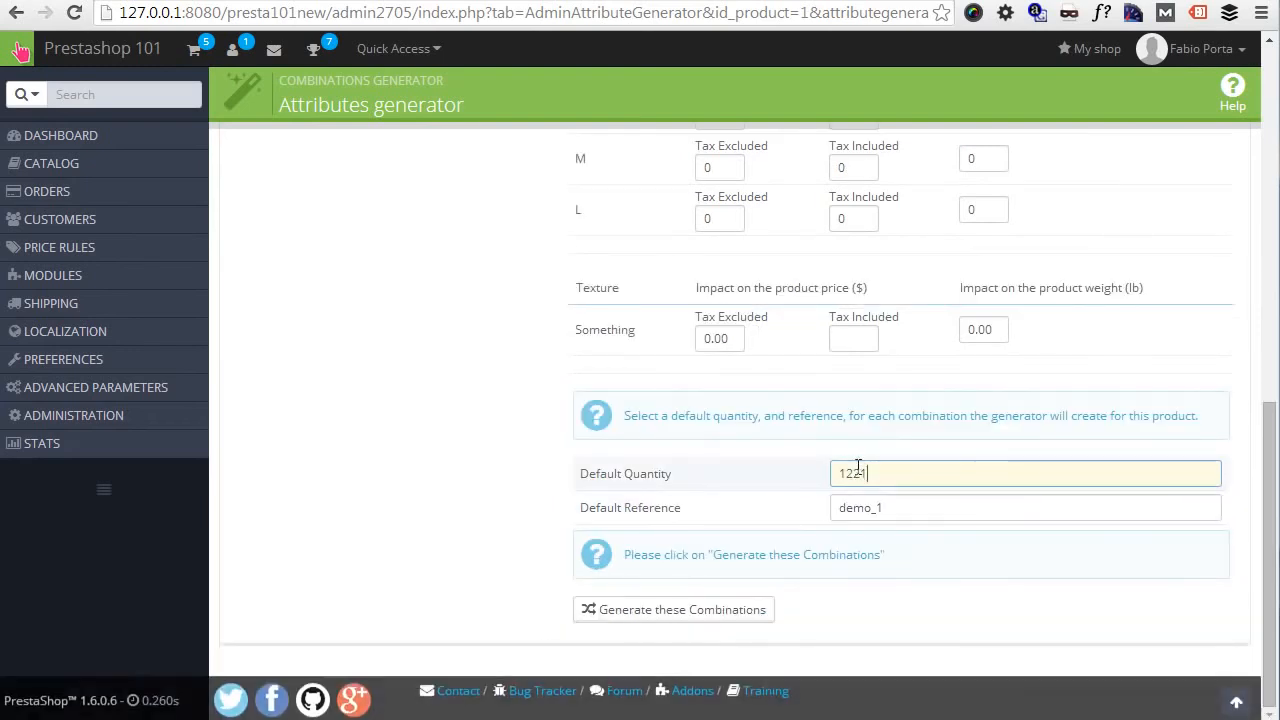
key("Return")
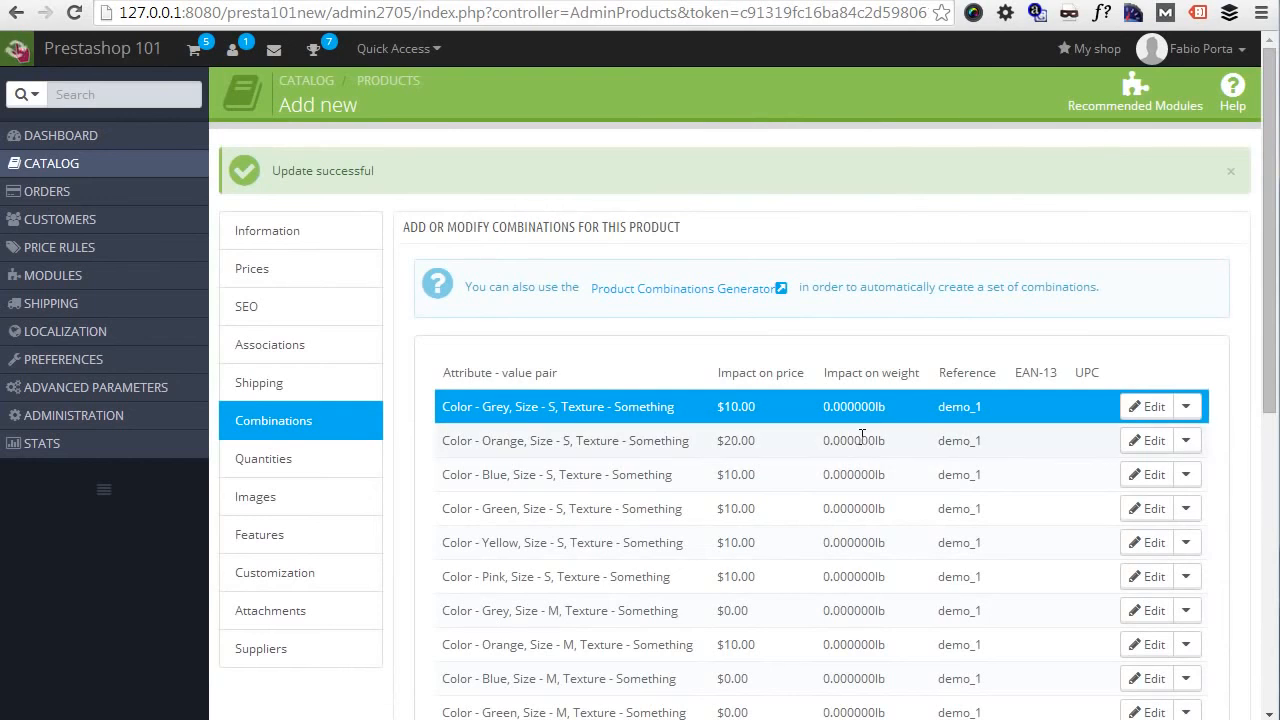
- Delete the Orange and Grey size S, Something texture combinations from the T-shirt's combinations list, confirming each deletion
scroll(860, 436, "down", 3)
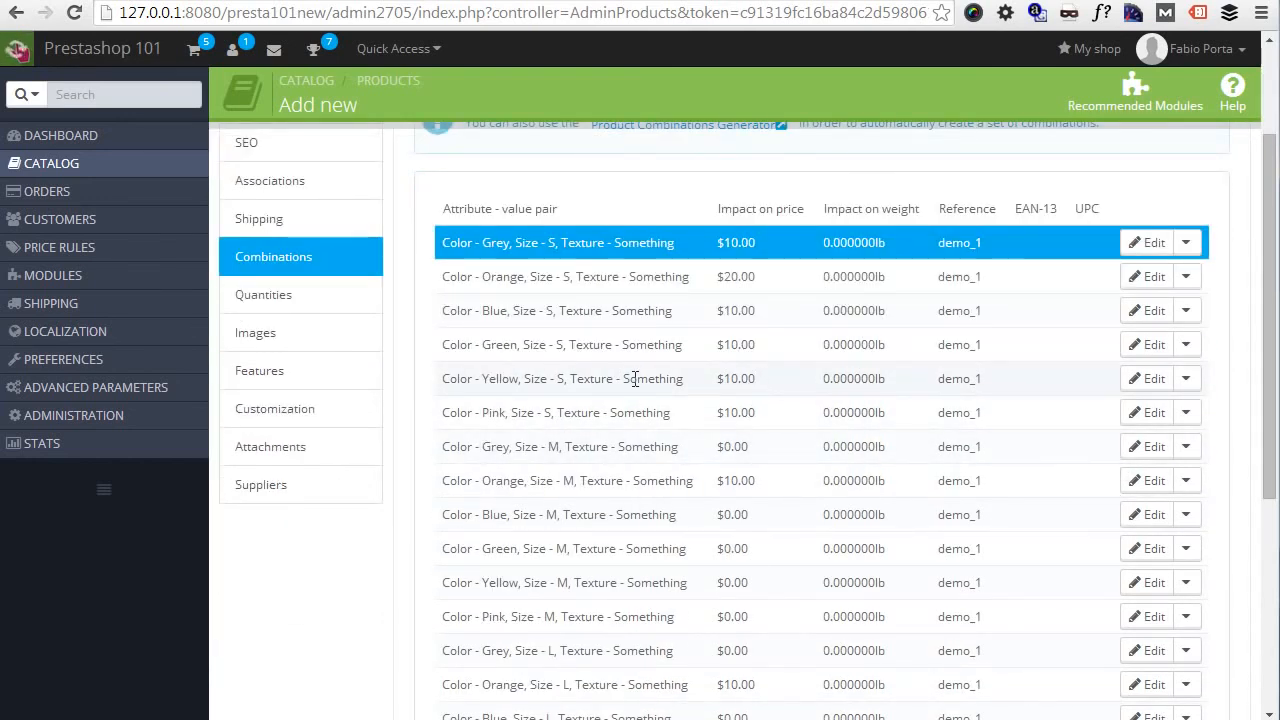
left_click(1190, 285)
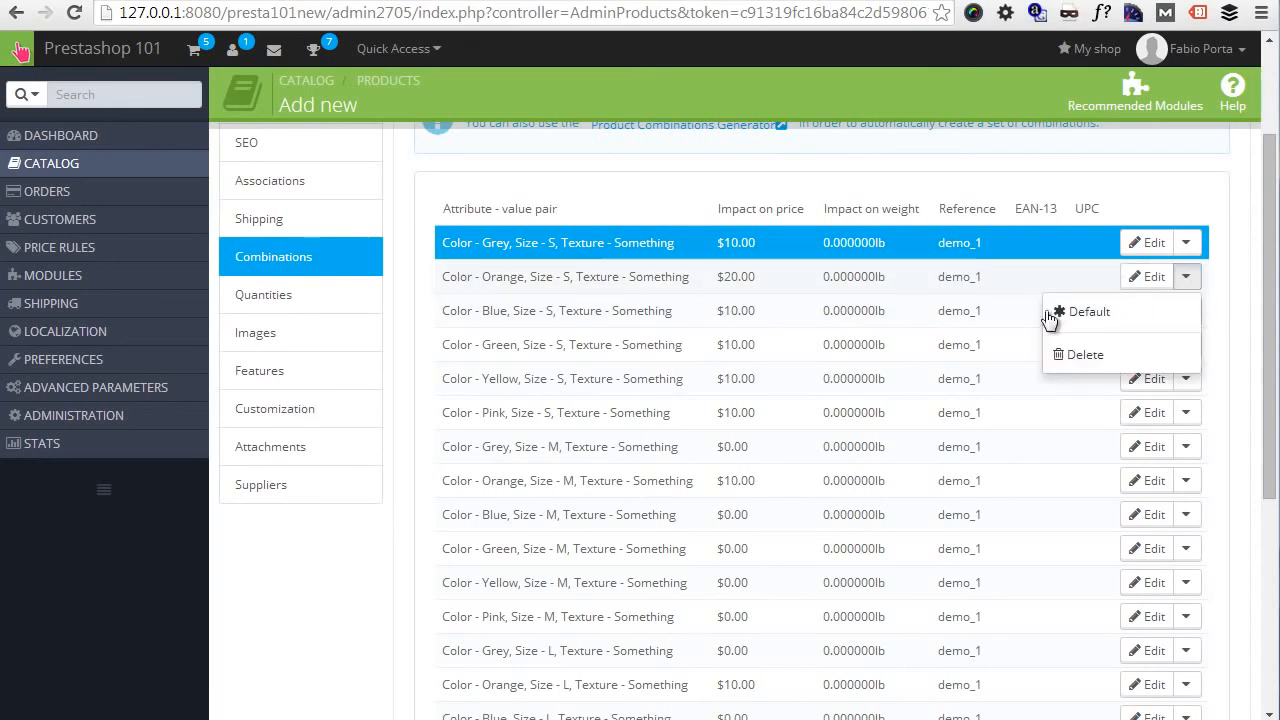
left_click(1108, 358)
left_click(688, 170)
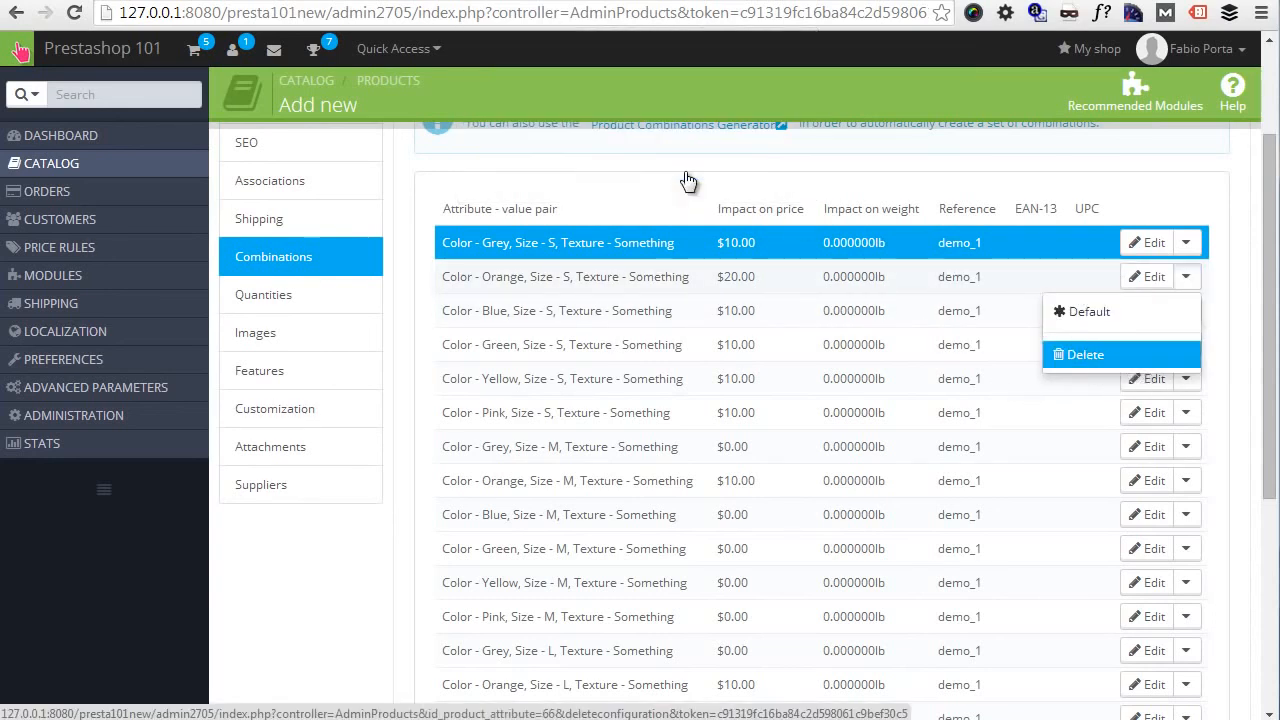
left_click(1190, 244)
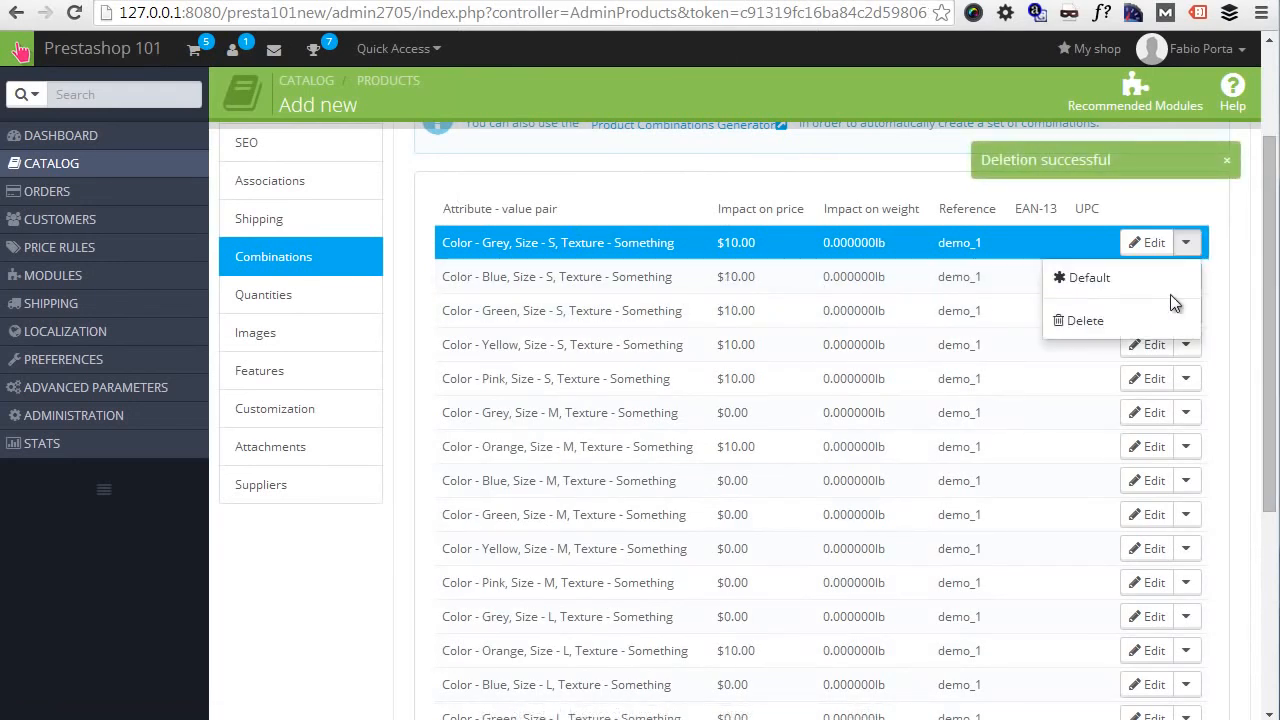
left_click(1117, 322)
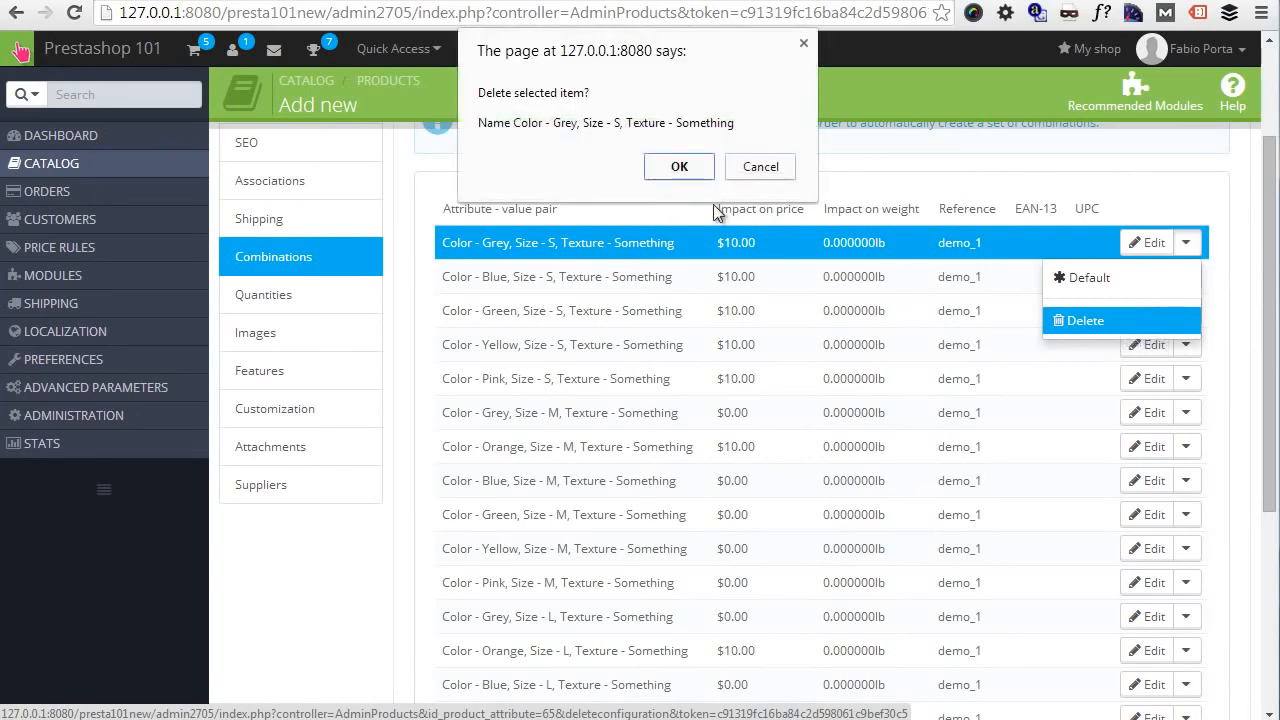
left_click(695, 168)
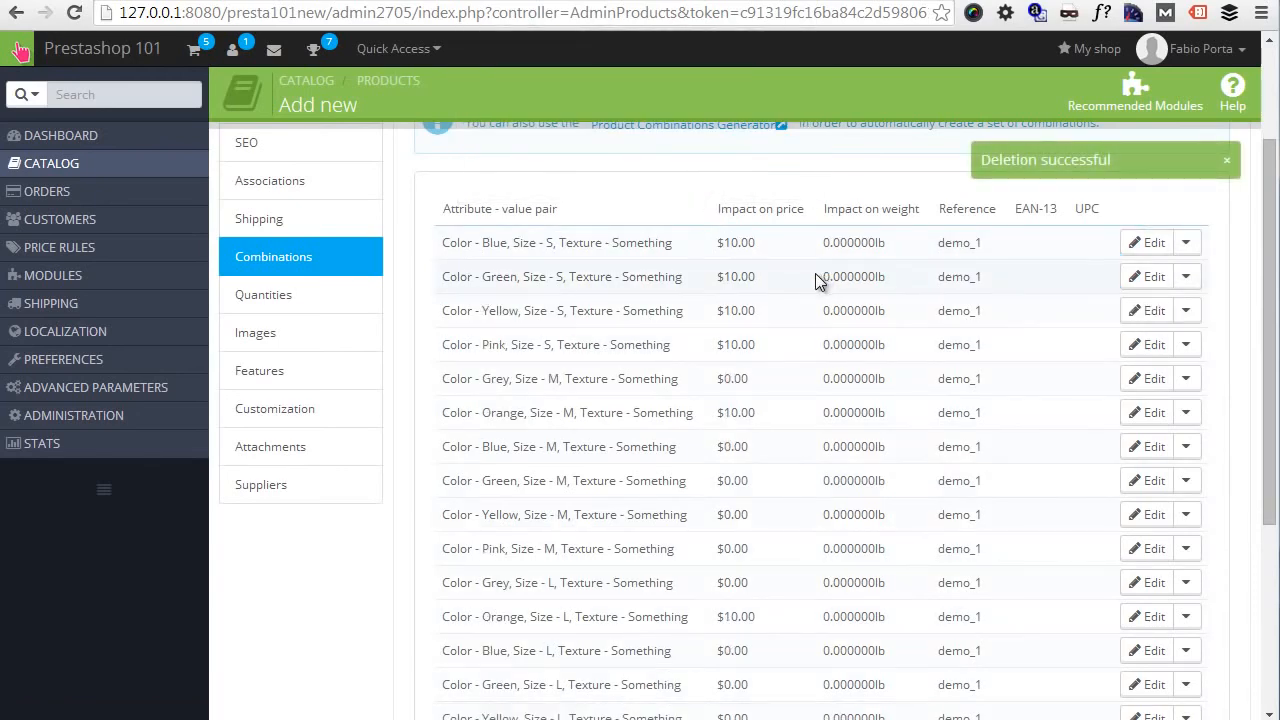
- Switch to the T-shirt's storefront page, reload it, and check the Orange color in size S with the Something texture
left_click(159, 0)
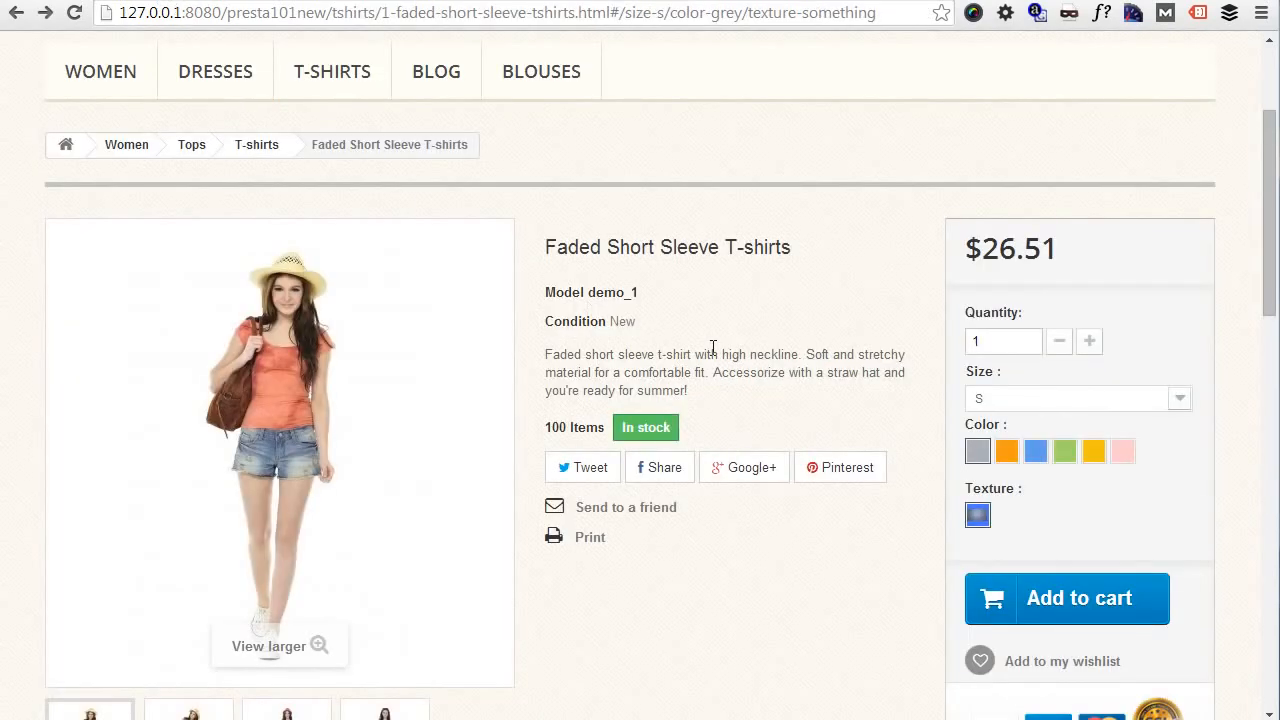
key("F5")
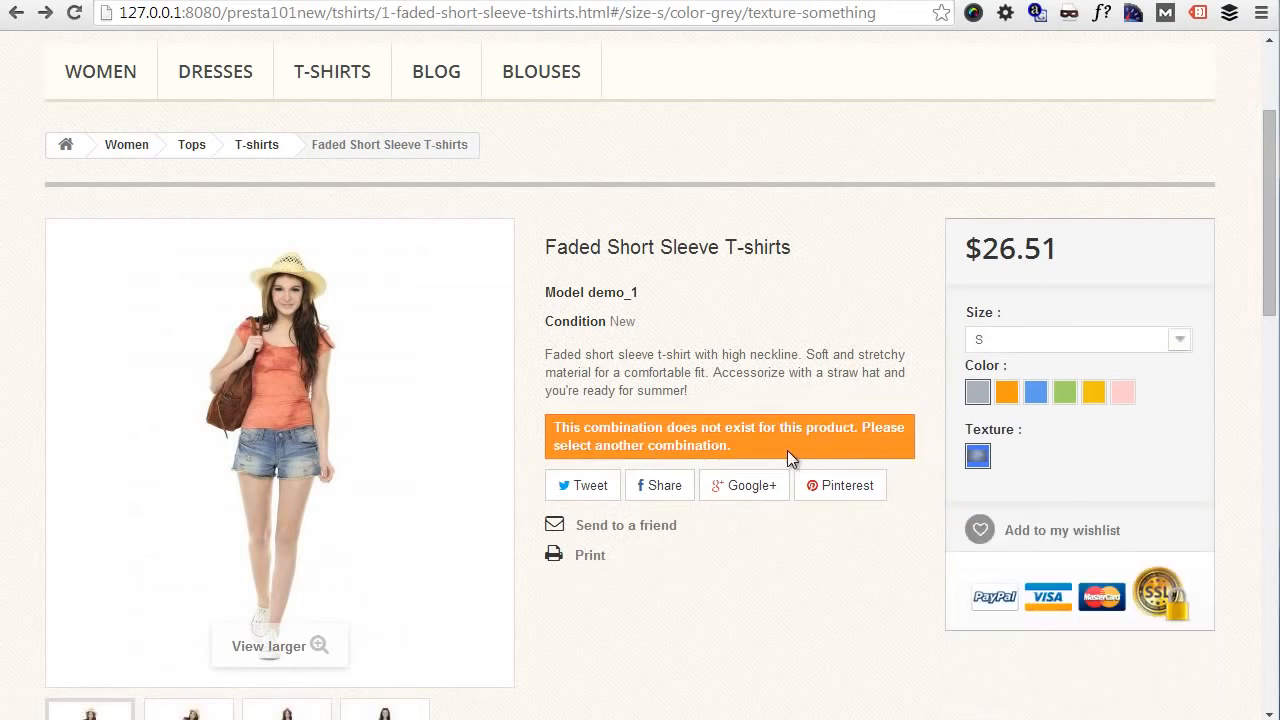
left_click(1007, 395)
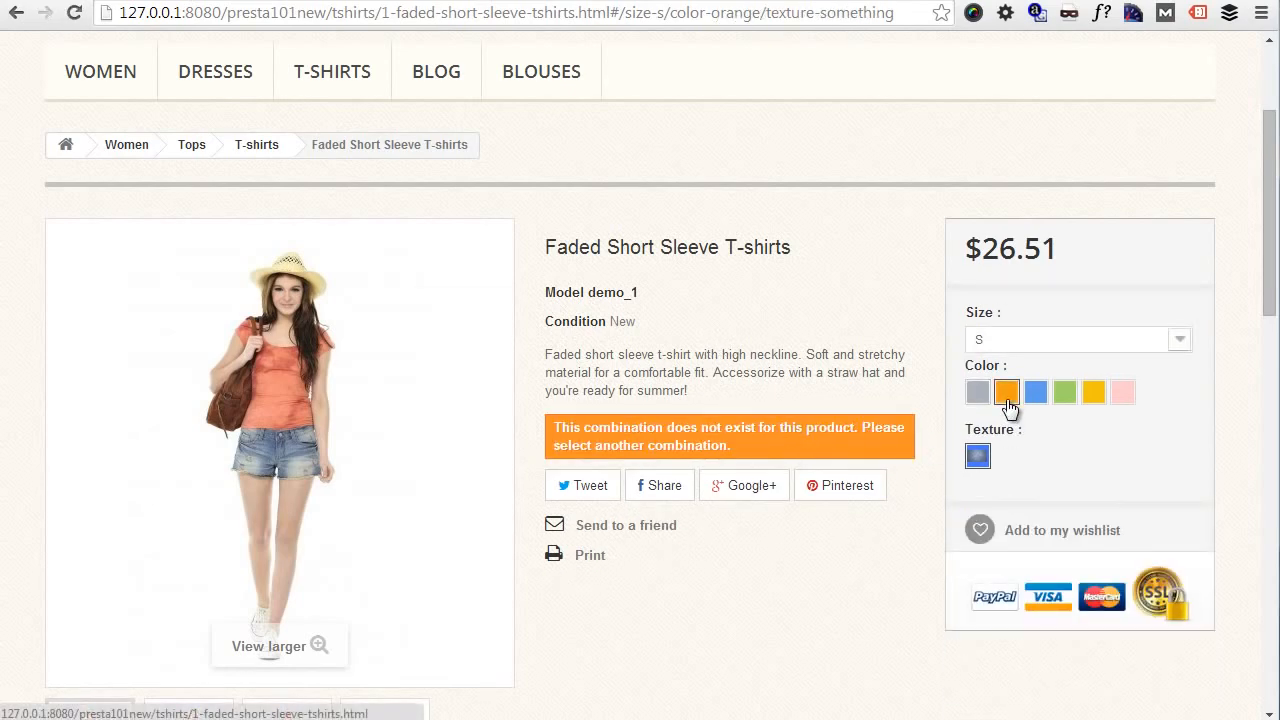
- Choose the Blue, size S, Something texture T-shirt, add it to the cart, and close the cart confirmation
left_click(1037, 391)
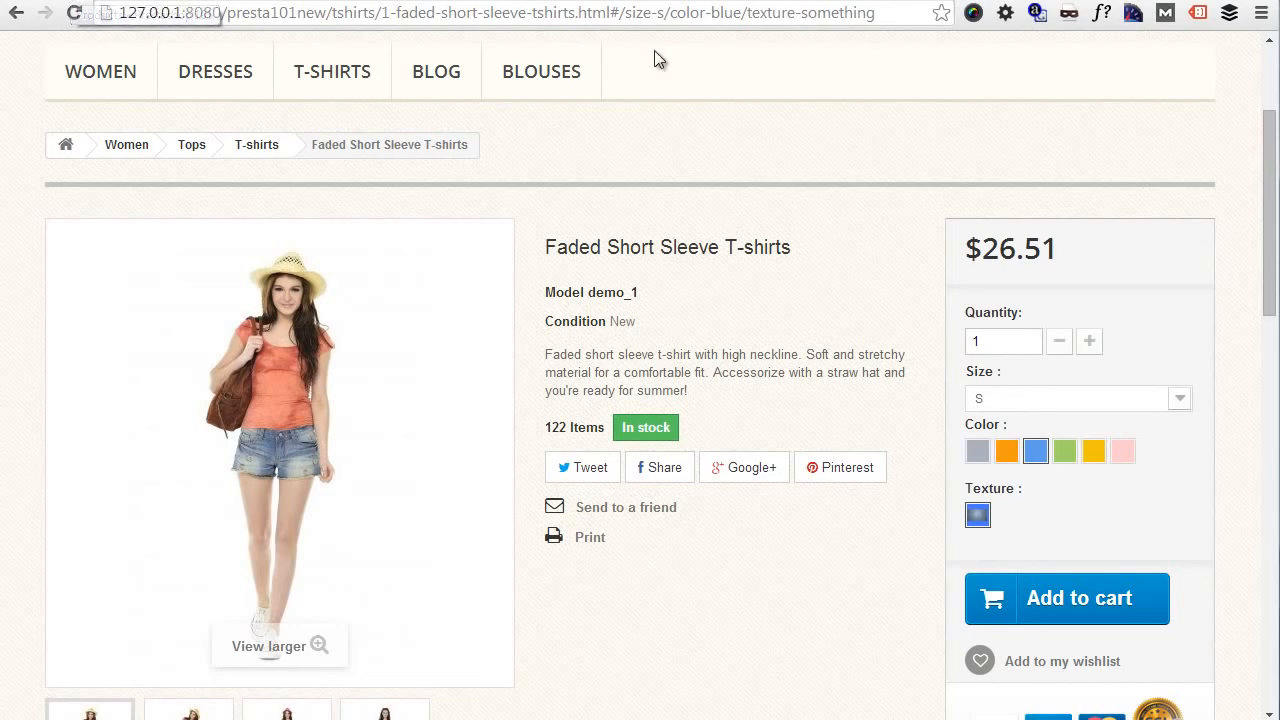
left_click(1063, 606)
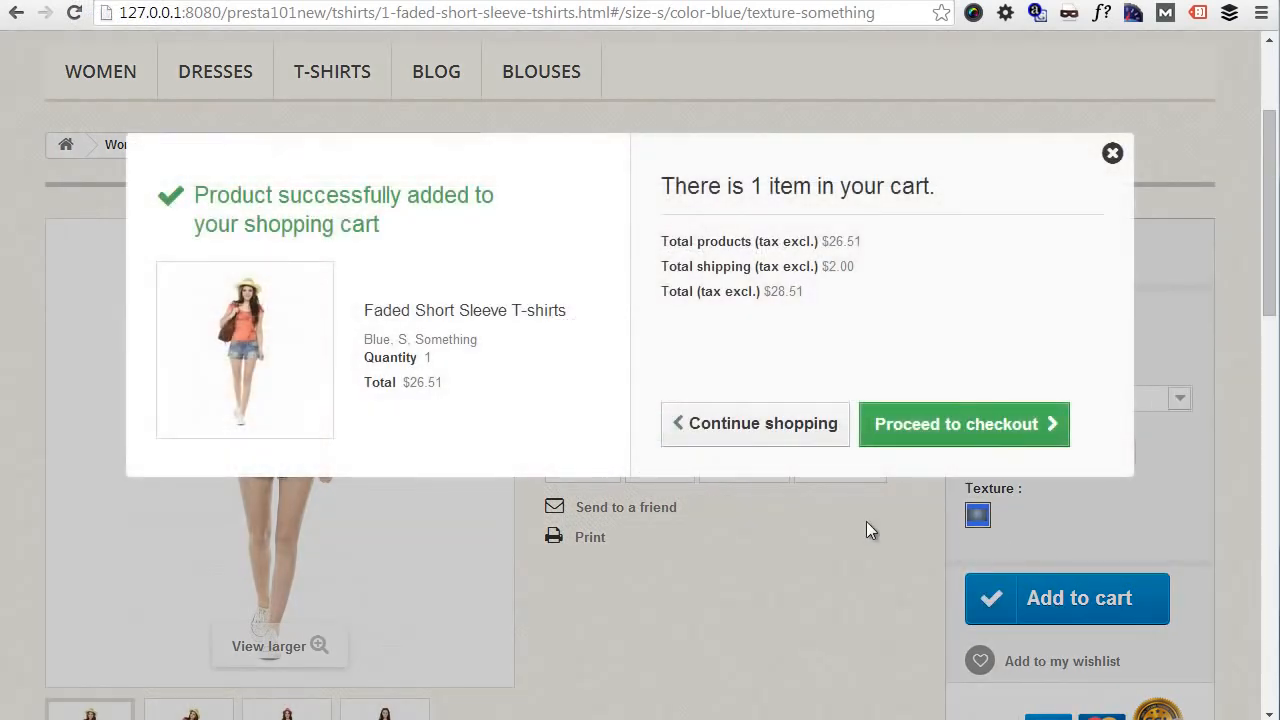
left_click(1113, 154)
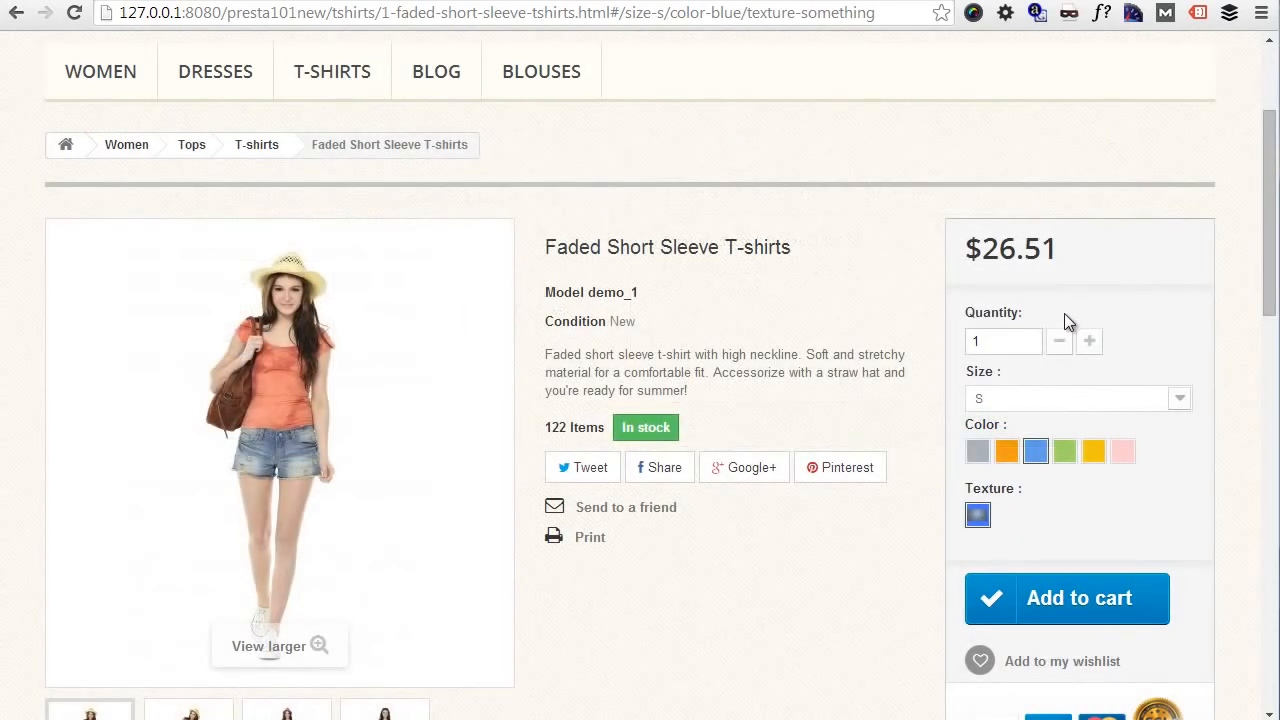
- Select the combination part of the product page address, #/size-s/color-blue/texture-something
double_click(614, 12)
left_click_drag(650, 12, 973, 25)
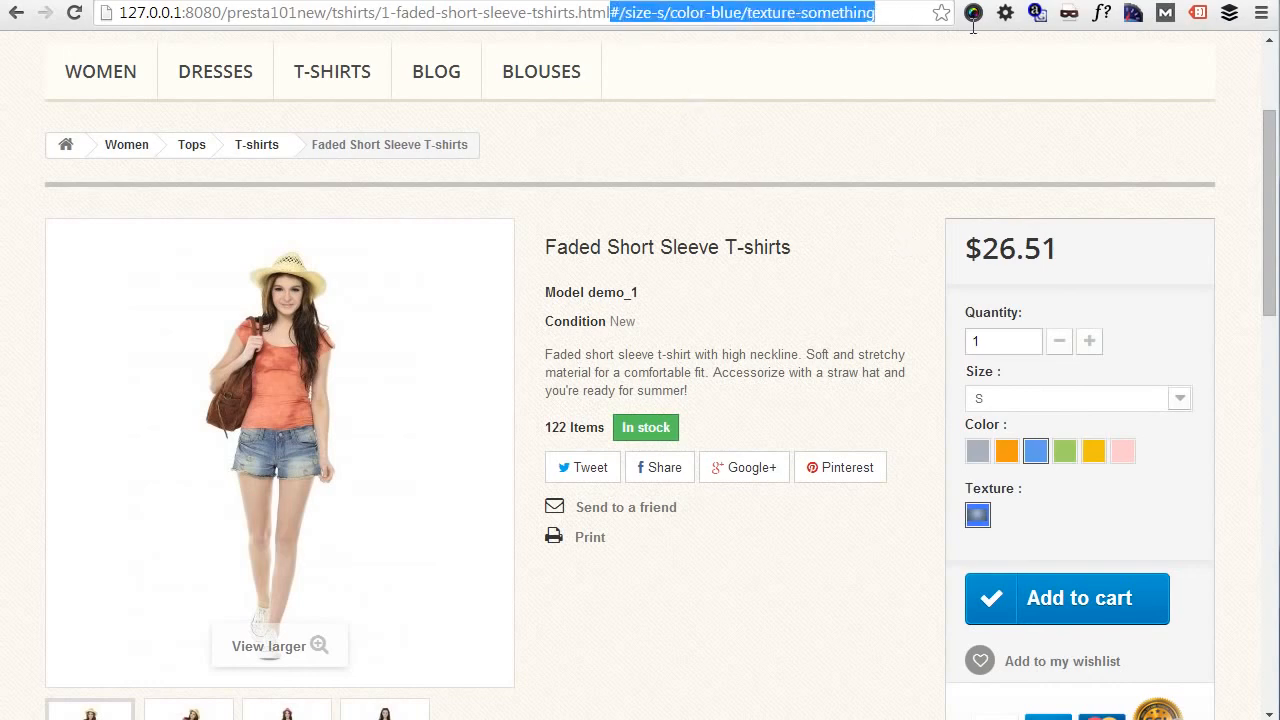